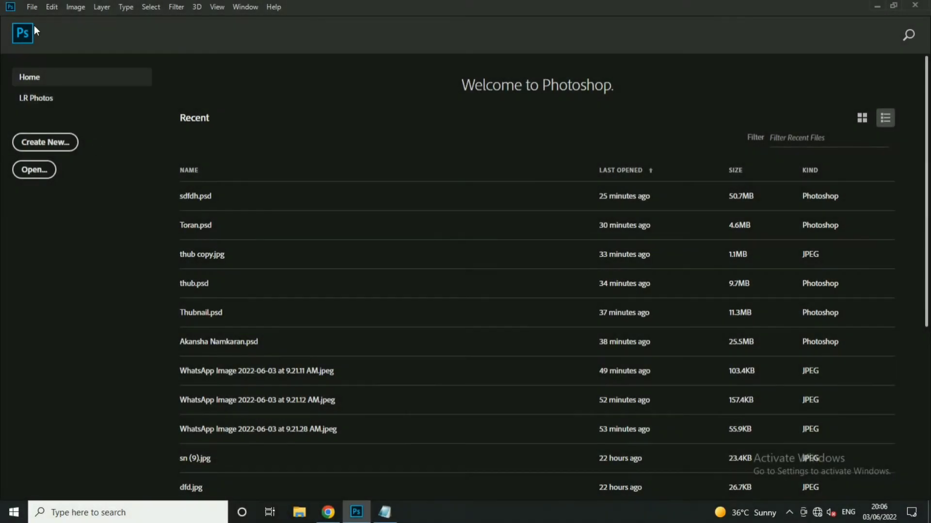
- Create a new document named Chaturthi, 2000 × 2700 pixels, entering its resolution
left_click(32, 7)
left_click(54, 23)
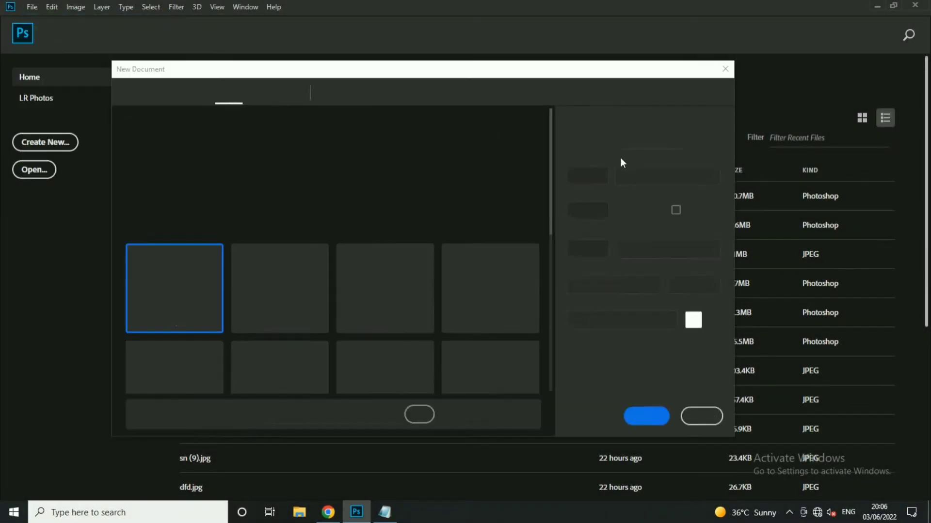
type("Cha")
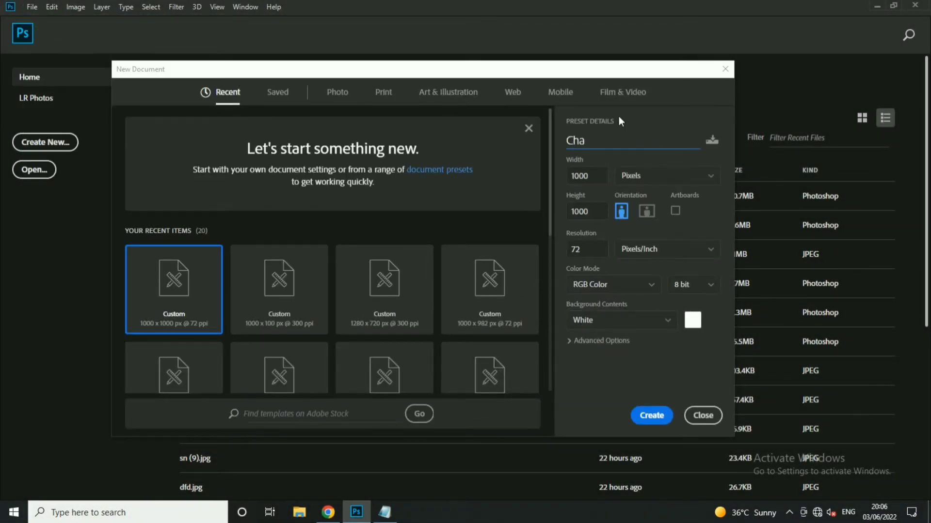
type("turthi")
left_click(660, 175)
double_click(590, 175)
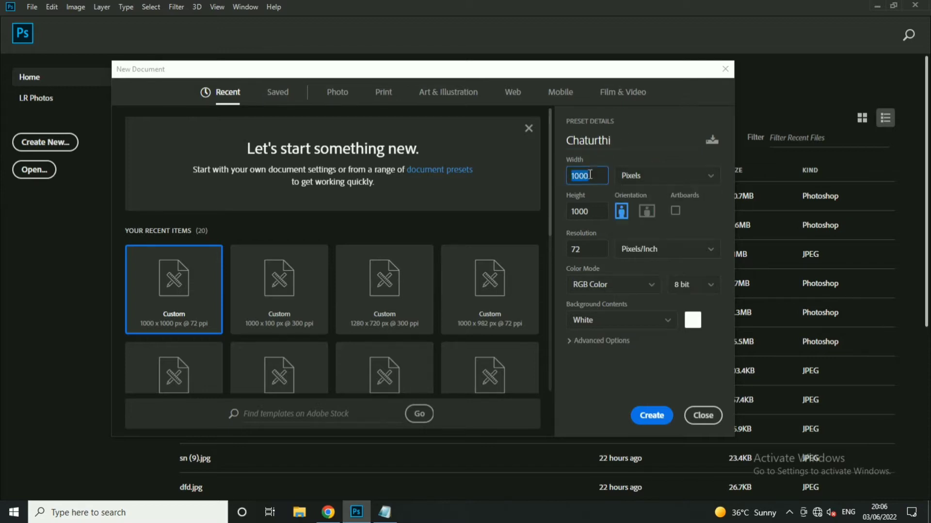
type("2000")
double_click(599, 204)
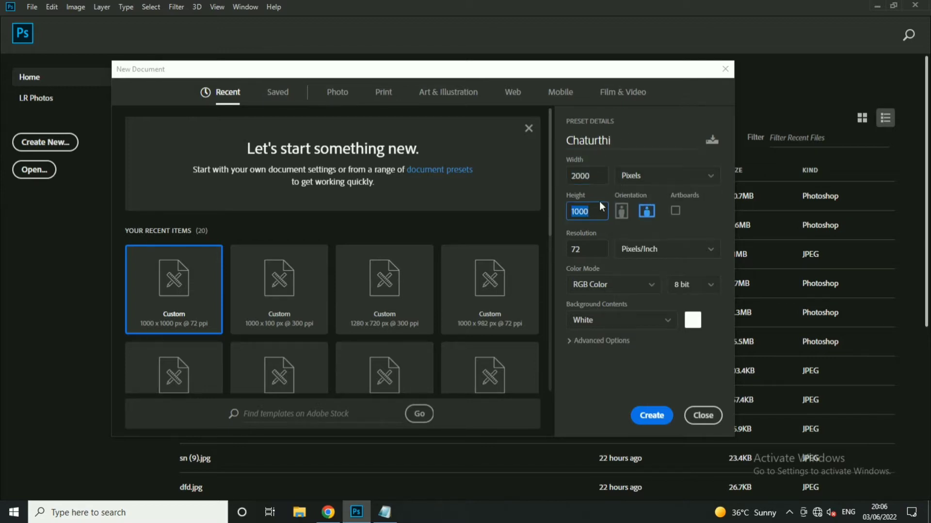
type("2700")
double_click(601, 249)
type("3")
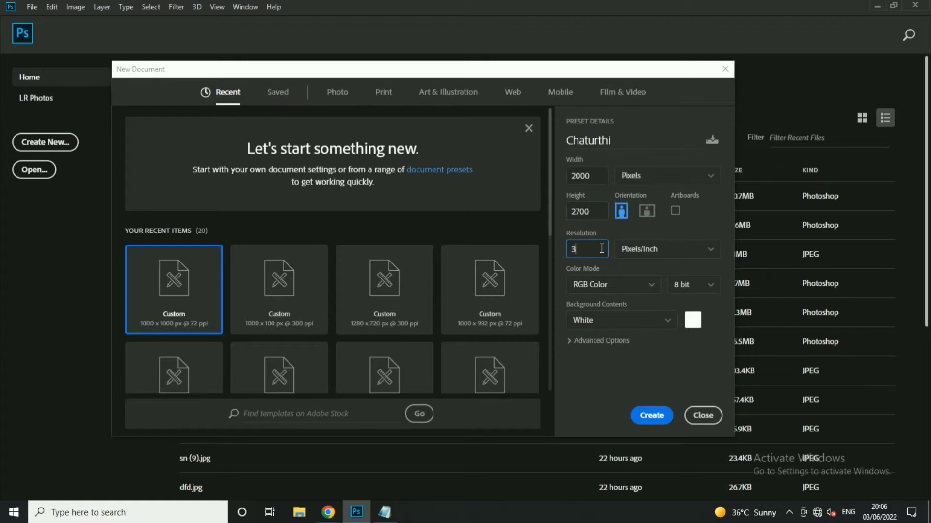
left_click(652, 416)
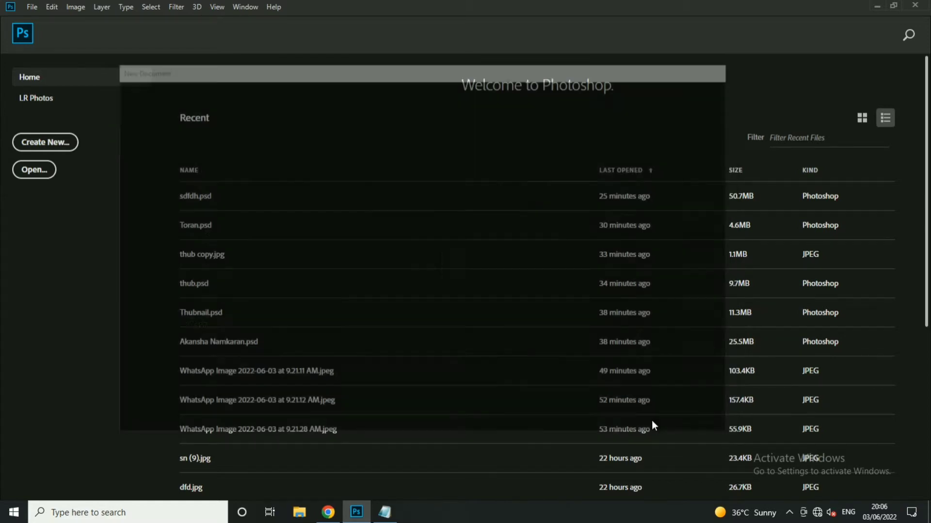
- Open Background.png and drag the bokeh image into the Chaturthi document
left_click(32, 7)
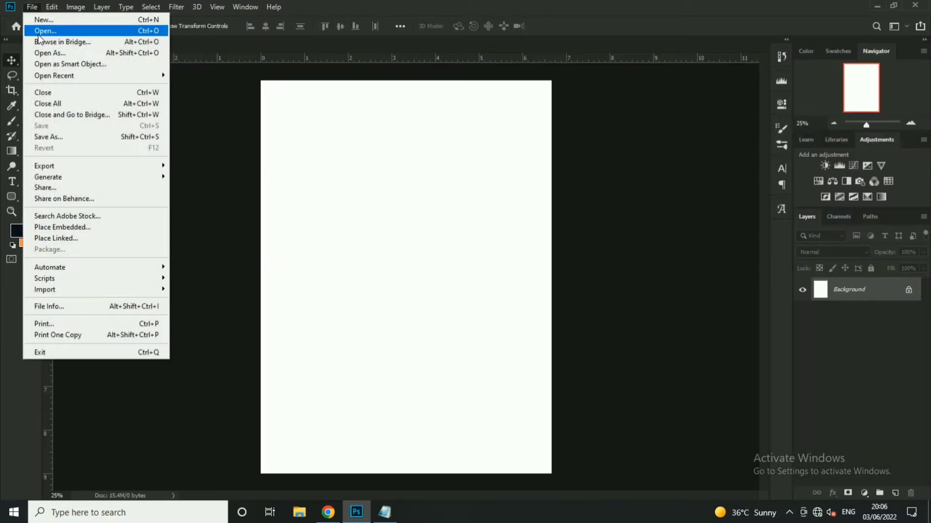
left_click(42, 31)
double_click(136, 94)
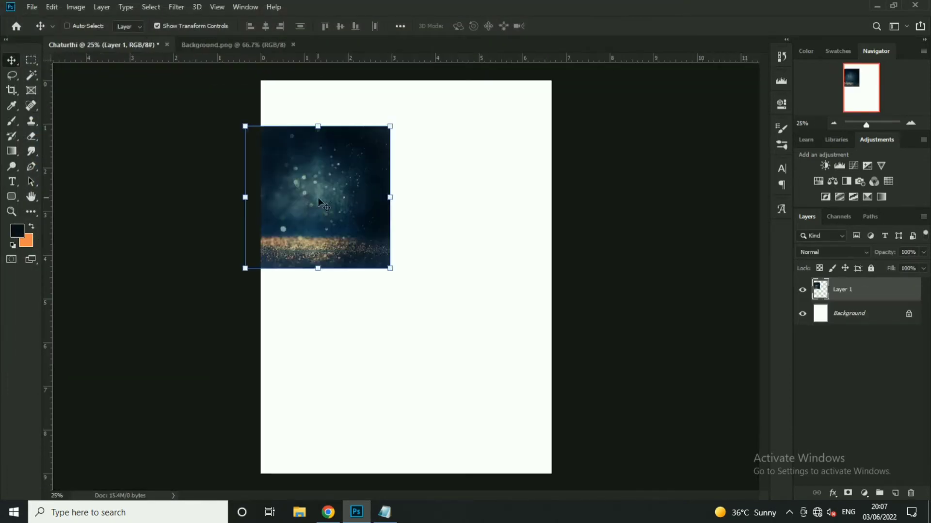
left_click_drag(115, 47, 417, 158)
- Add a new guide layout with 2 columns and 2 rows
left_click(216, 6)
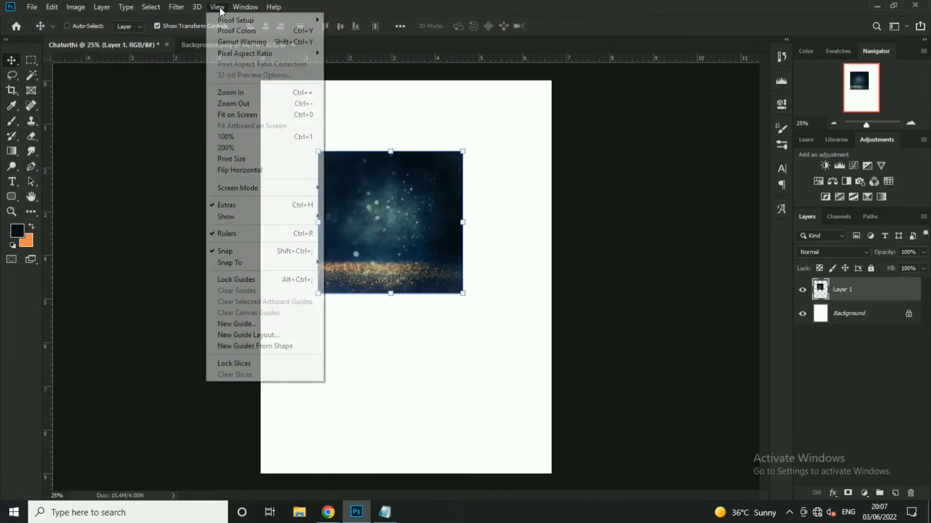
left_click(265, 336)
type("0")
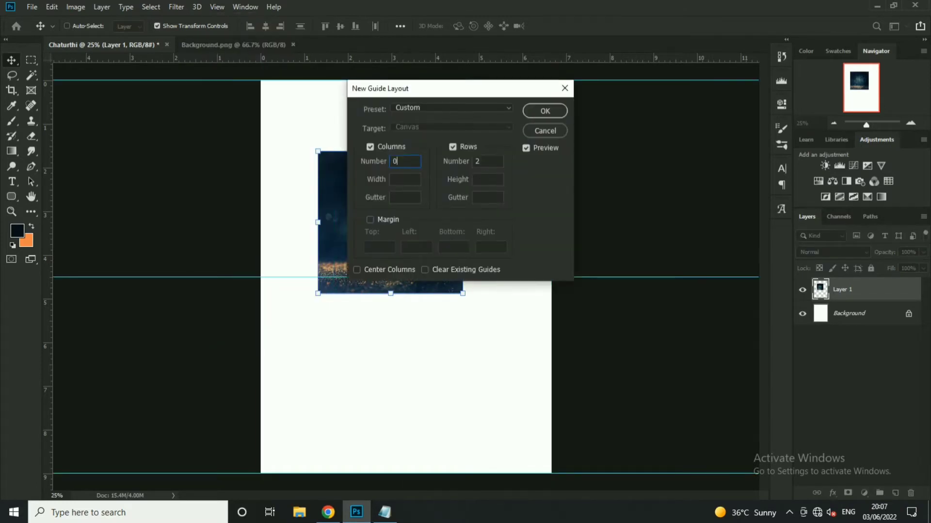
type("2")
left_click(545, 111)
- Align the bokeh image to the centre guide and stretch it to fill the page
mouse_move(458, 191)
left_mouse_down()
mouse_move(474, 191)
mouse_move(498, 150)
mouse_move(587, 114)
left_mouse_up()
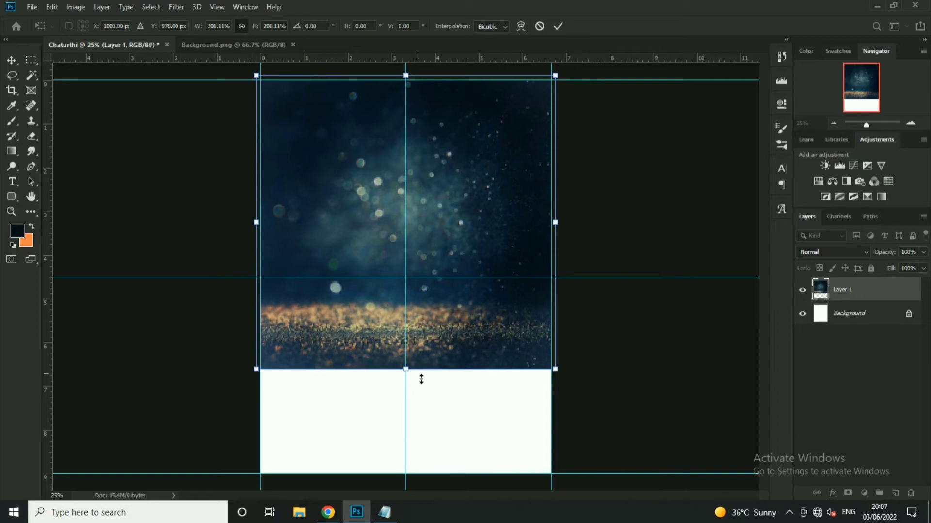
left_click_drag(422, 377, 435, 473)
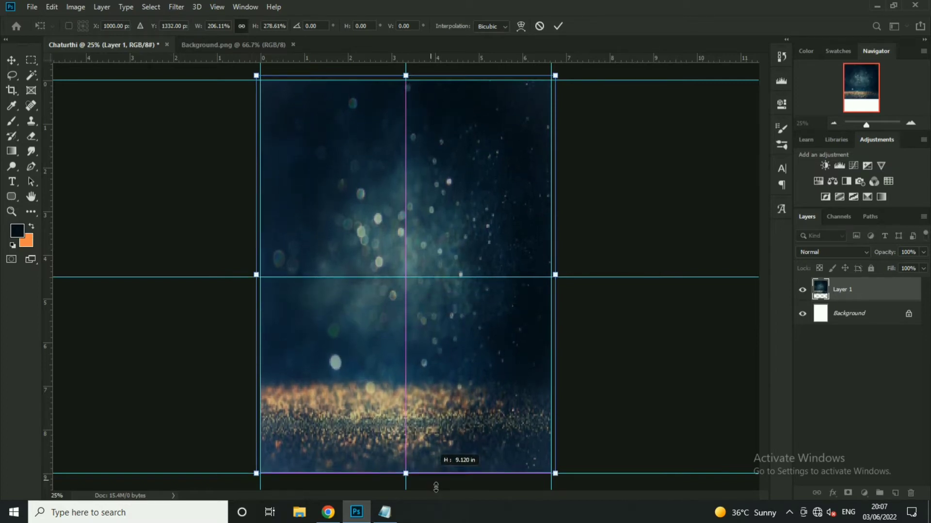
left_click(551, 27)
scroll(538, 209, "down", 1)
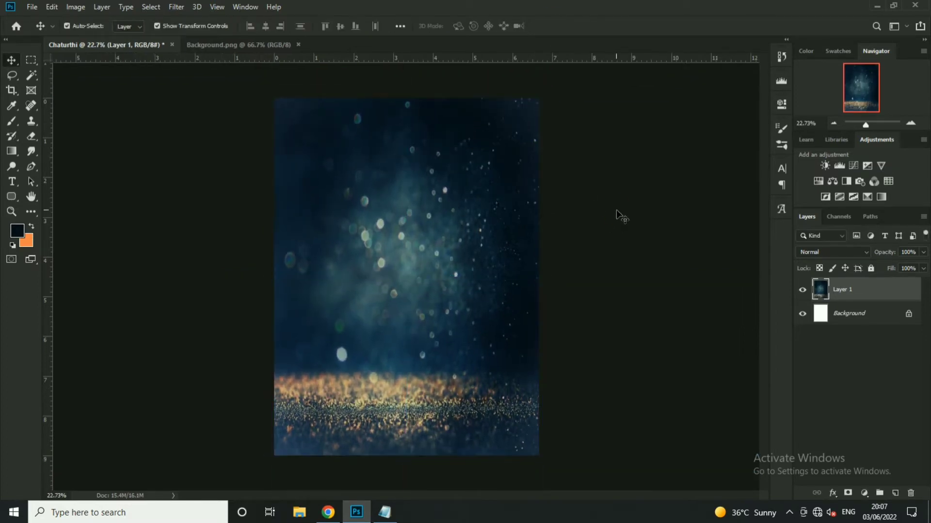
- Open bappa.png and bring the Ganesha idol into the poster
left_click(32, 7)
left_click(37, 28)
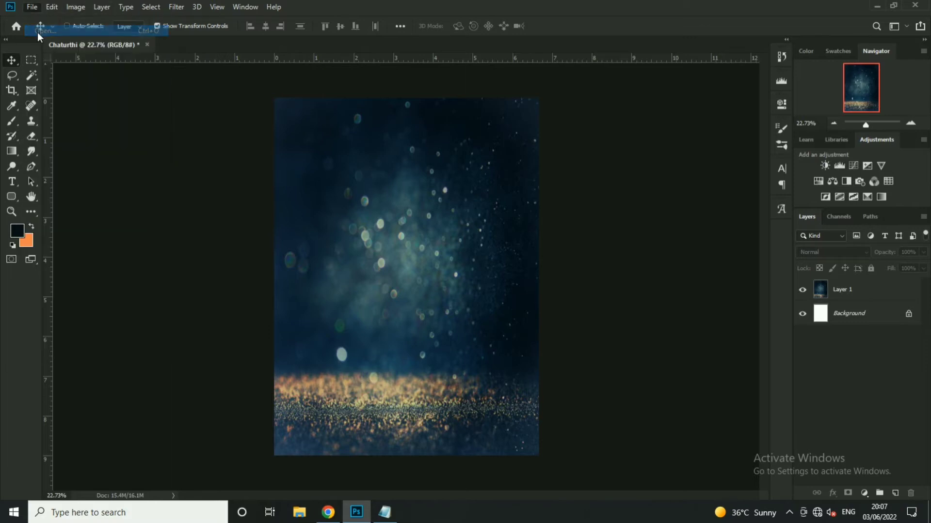
left_click(202, 95)
left_click(504, 349)
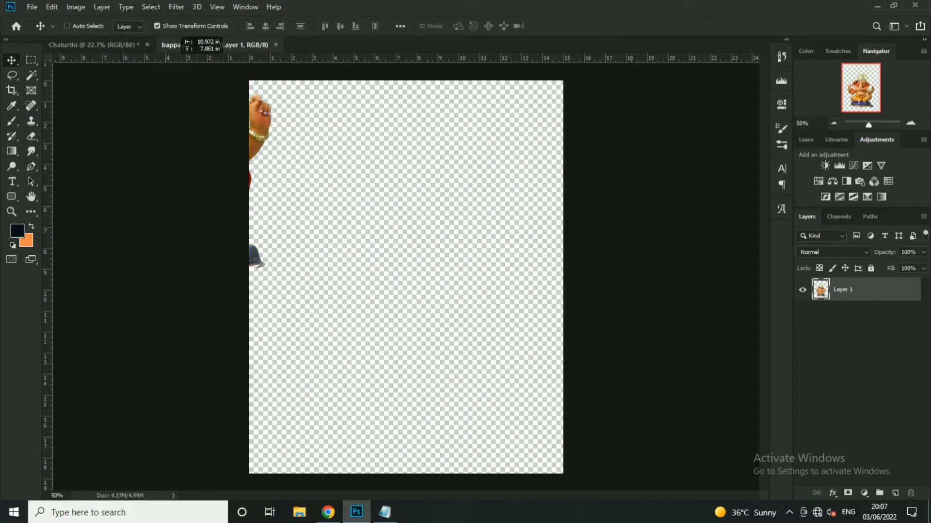
mouse_move(378, 177)
left_mouse_down()
mouse_move(416, 253)
mouse_move(425, 328)
left_mouse_up()
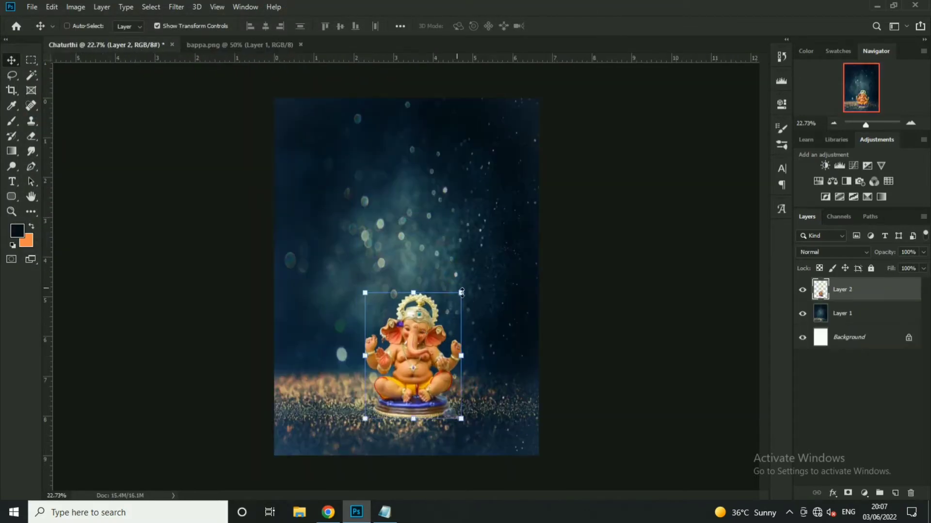
- Enlarge the Ganesha idol and centre it horizontally, slightly low on the page
left_click_drag(465, 290, 480, 270)
key("Return")
left_click_drag(450, 310, 449, 308)
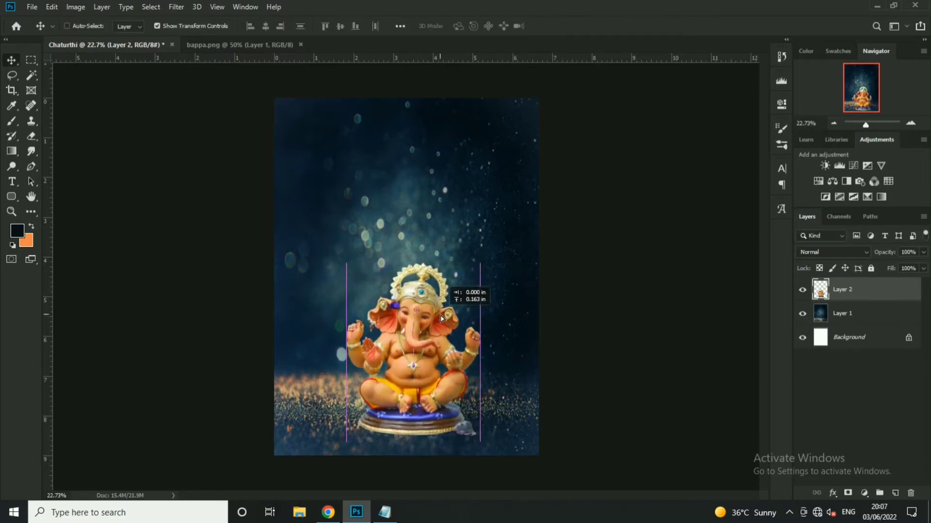
left_click_drag(478, 266, 481, 261)
key("Return")
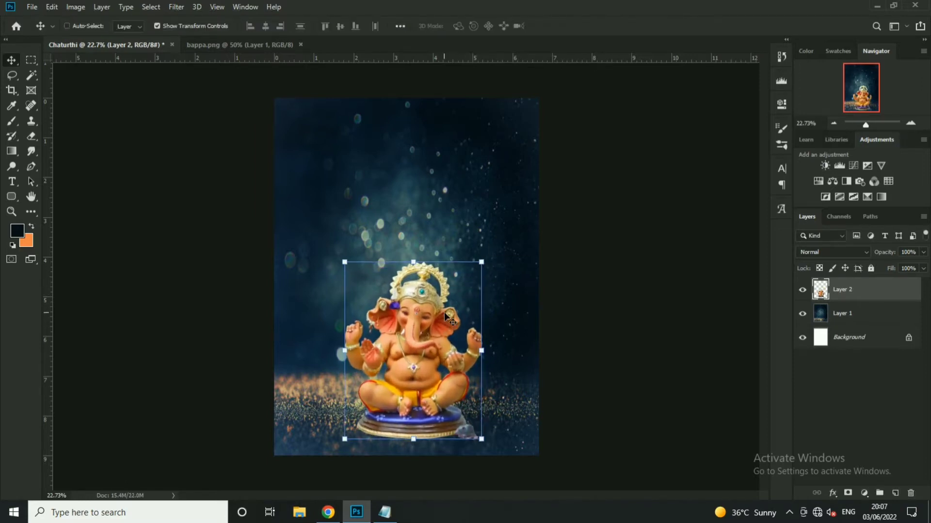
left_click_drag(458, 309, 457, 310)
left_click(176, 7)
- In Camera Raw, set idol highlights to -80, add clarity, and lift shadows and blacks to +69
left_click(199, 77)
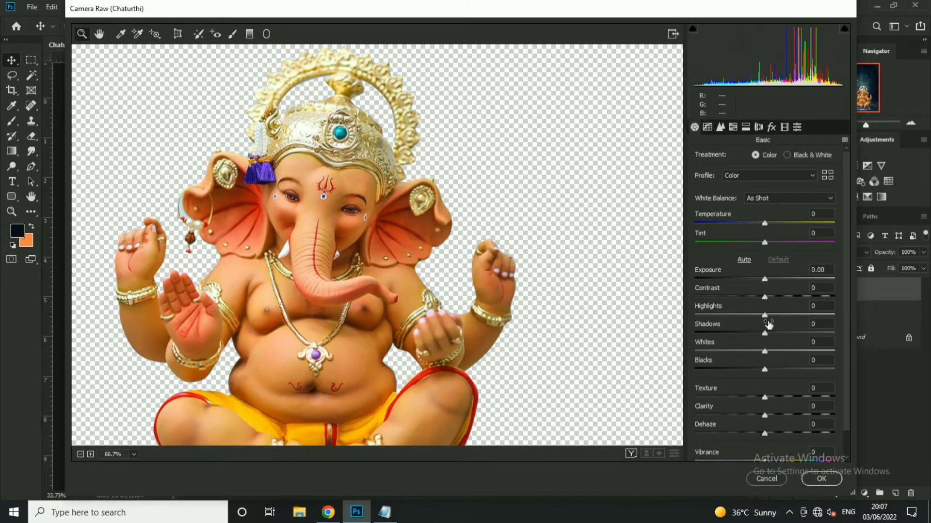
left_click_drag(764, 315, 709, 315)
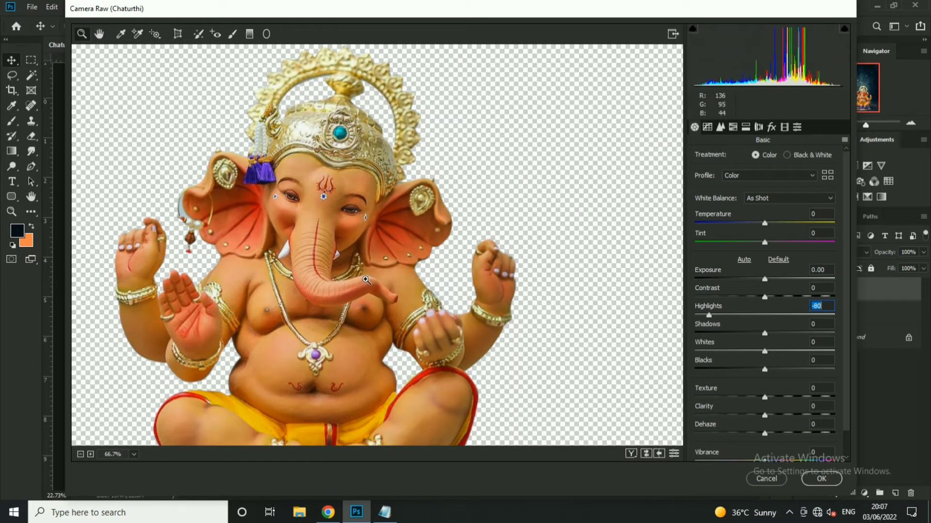
left_click_drag(769, 416, 797, 420)
left_click_drag(765, 334, 787, 334)
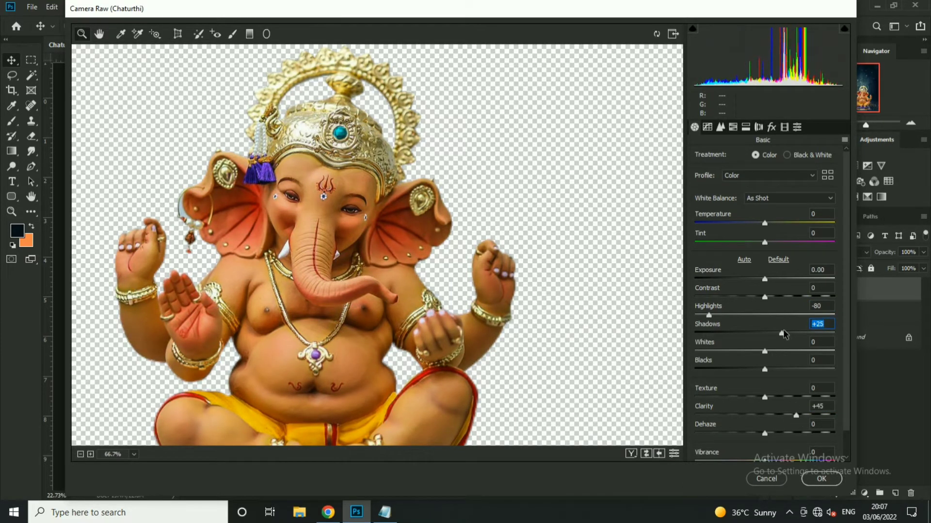
left_click_drag(765, 370, 813, 370)
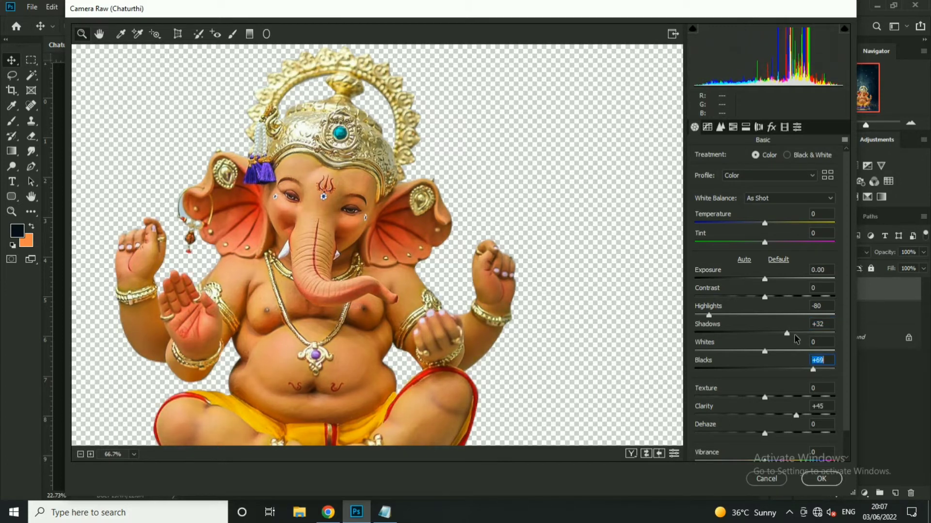
left_click_drag(786, 333, 747, 351)
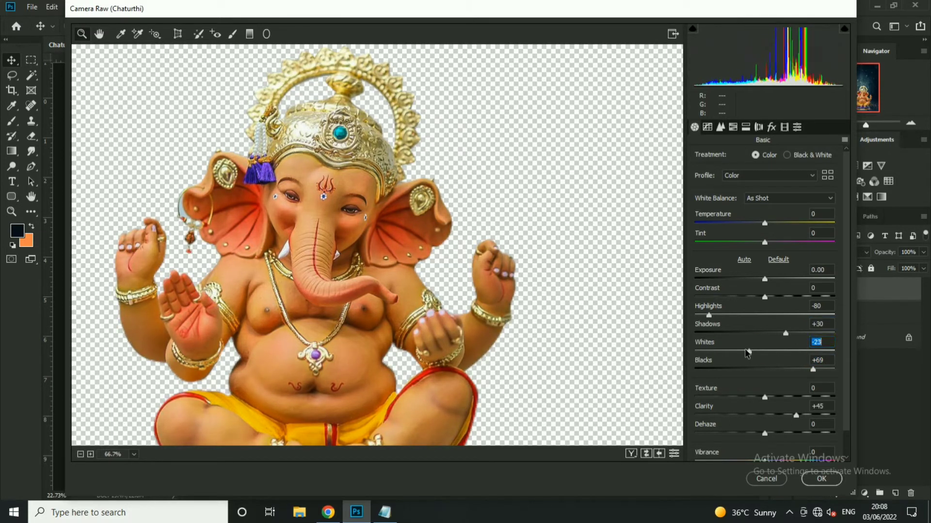
- Pull the idol's whites to about -24, set shadows to +33, and adjust a lower Basic slider
mouse_move(765, 297)
left_mouse_down()
mouse_move(789, 297)
mouse_move(769, 278)
left_mouse_up()
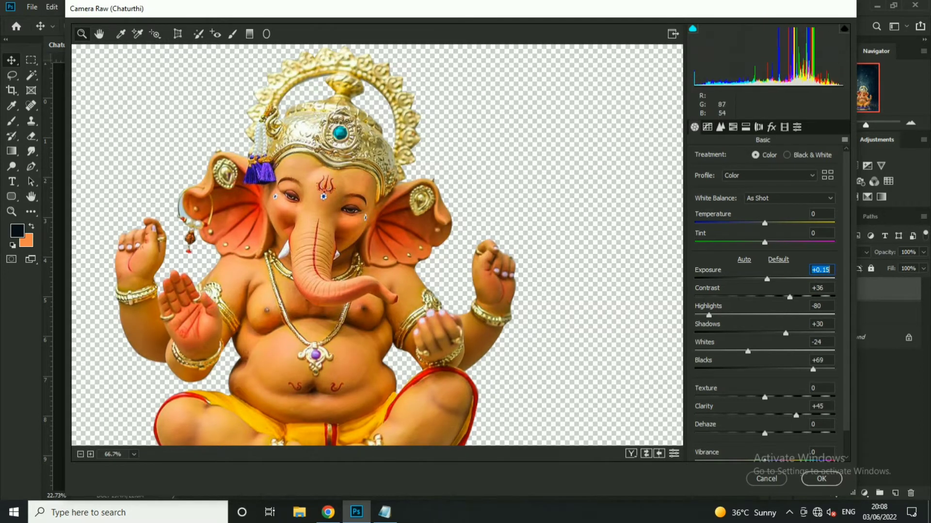
left_click_drag(787, 334, 788, 334)
scroll(771, 435, "down", 1)
left_click_drag(768, 434, 767, 454)
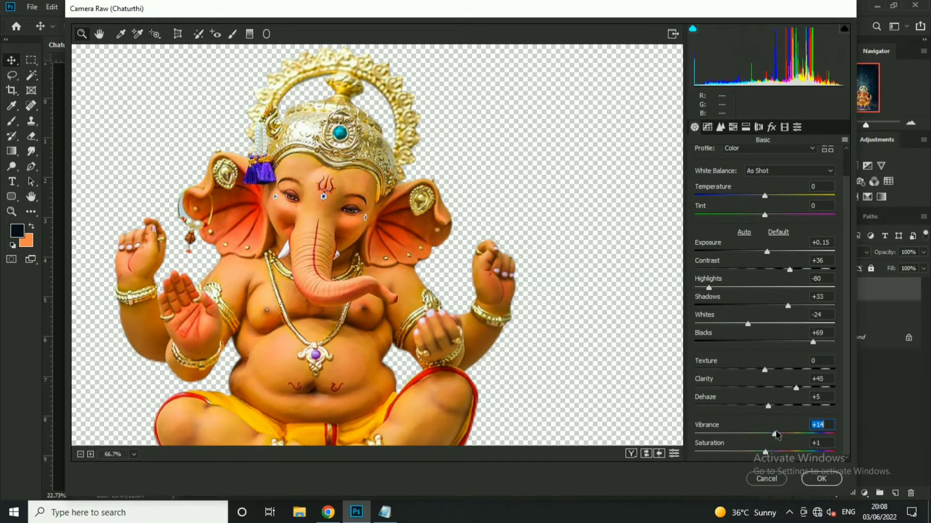
left_click(721, 127)
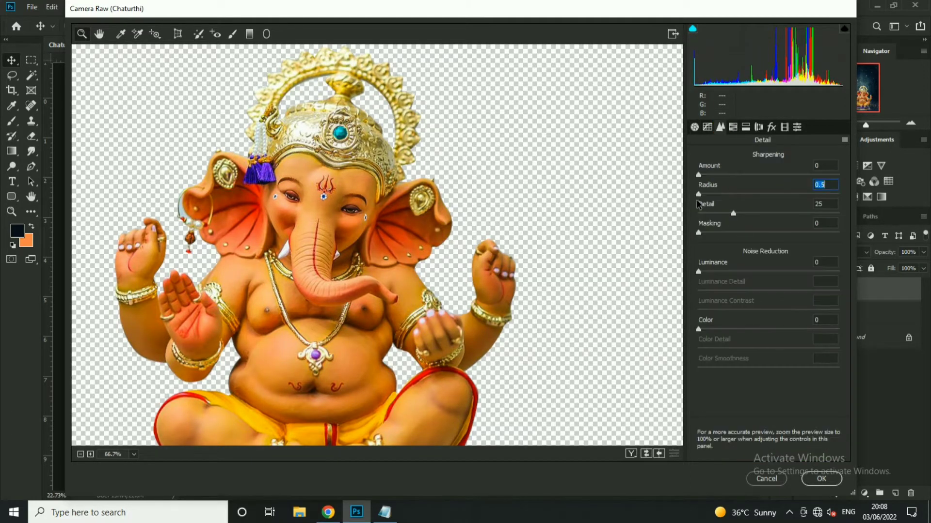
- Set sharpening detail to 0 and add luminance and colour noise reduction to the idol
left_click_drag(698, 213, 687, 215)
left_click_drag(698, 271, 757, 273)
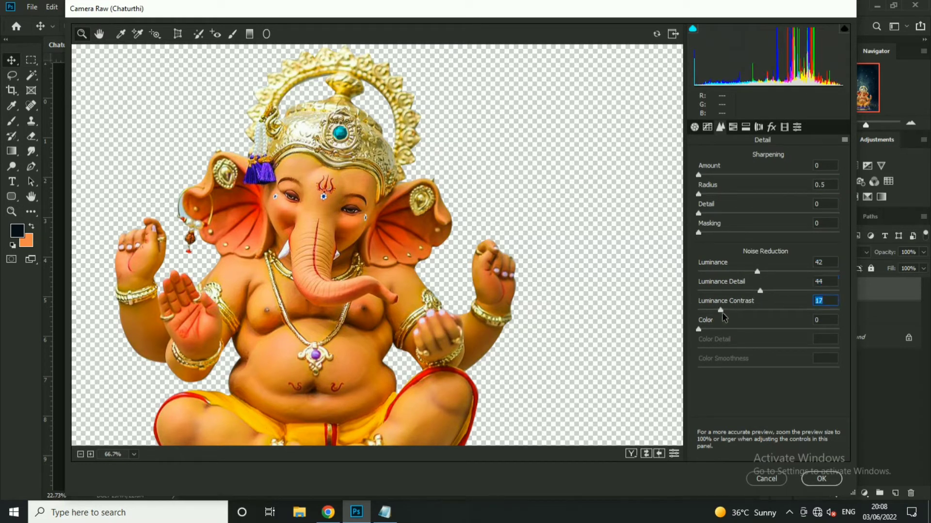
left_click_drag(702, 328, 707, 330)
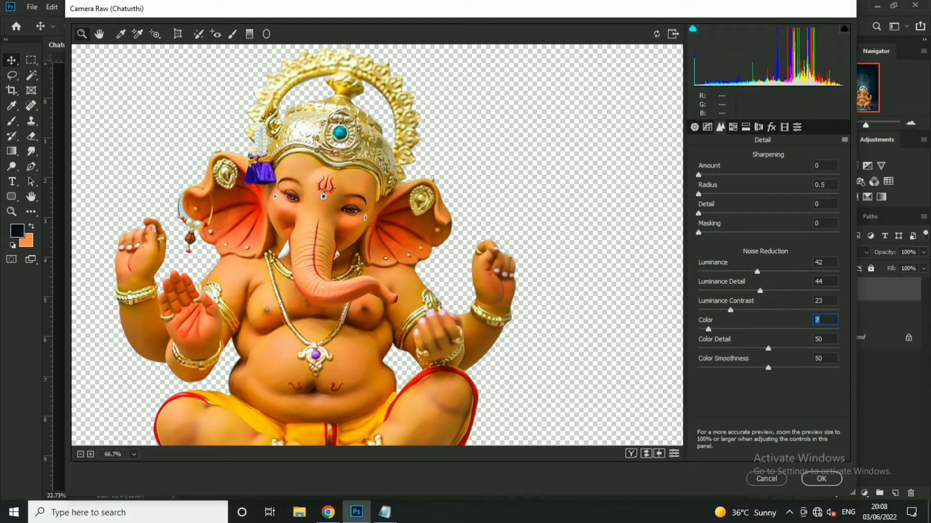
- In the tone curve, brighten the idol's lights and deepen its darks and shadows
left_click(707, 127)
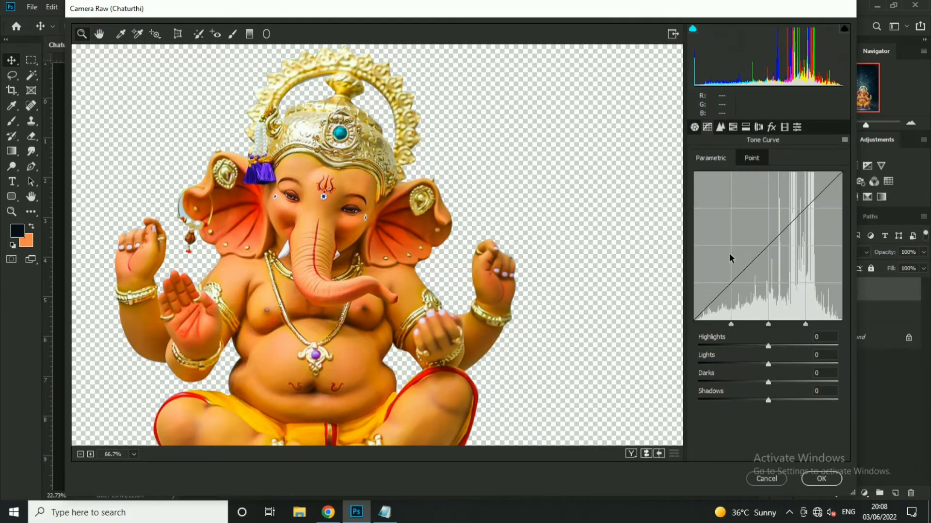
mouse_move(768, 365)
left_mouse_down()
mouse_move(777, 365)
mouse_move(764, 347)
left_mouse_up()
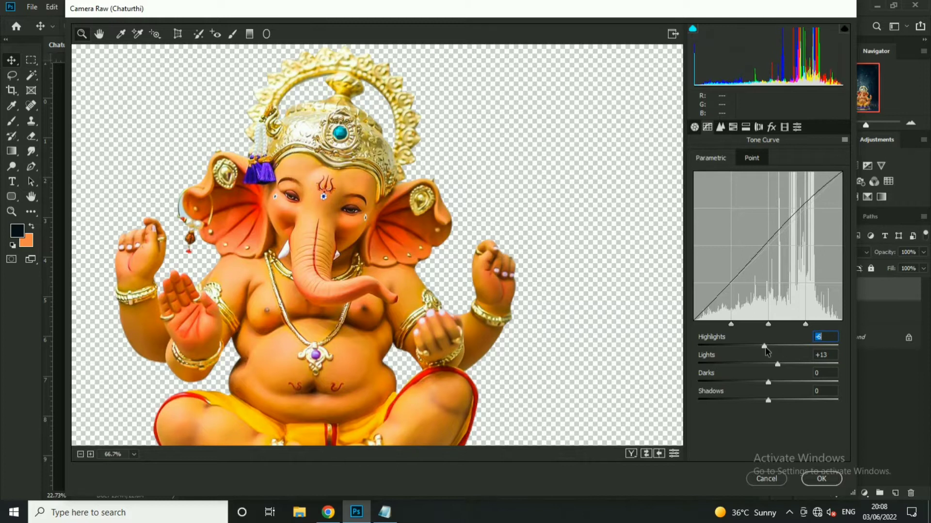
left_click_drag(768, 383, 761, 400)
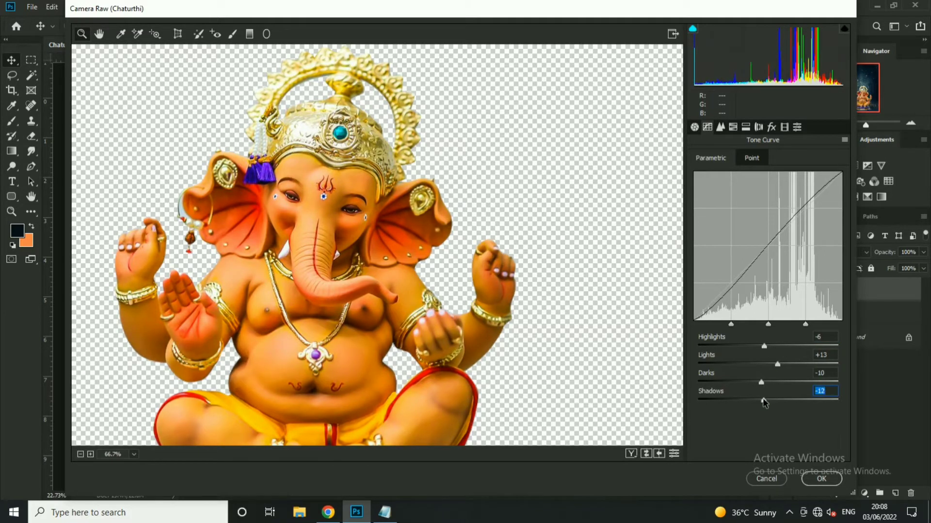
left_click_drag(779, 365, 783, 366)
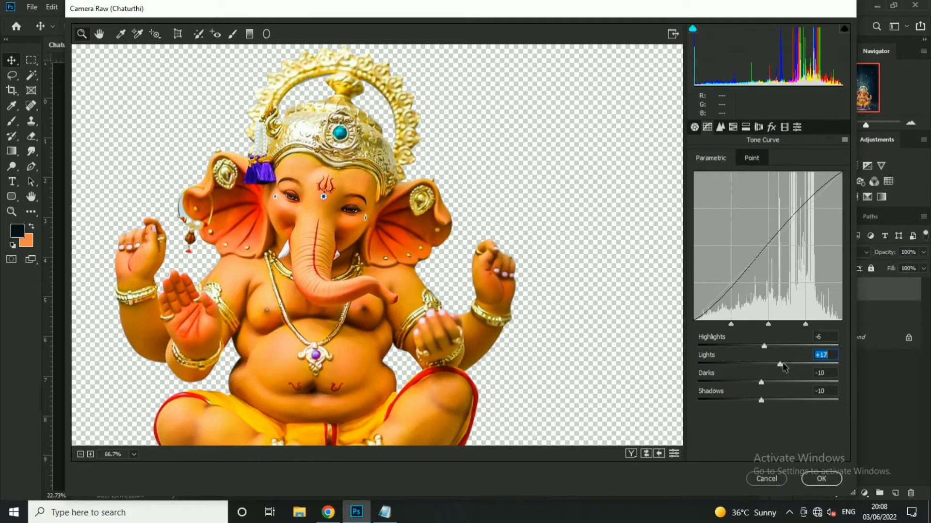
- Darken the yellows' luminance in HSL, then cool the white balance Temperature to -17
left_click(733, 128)
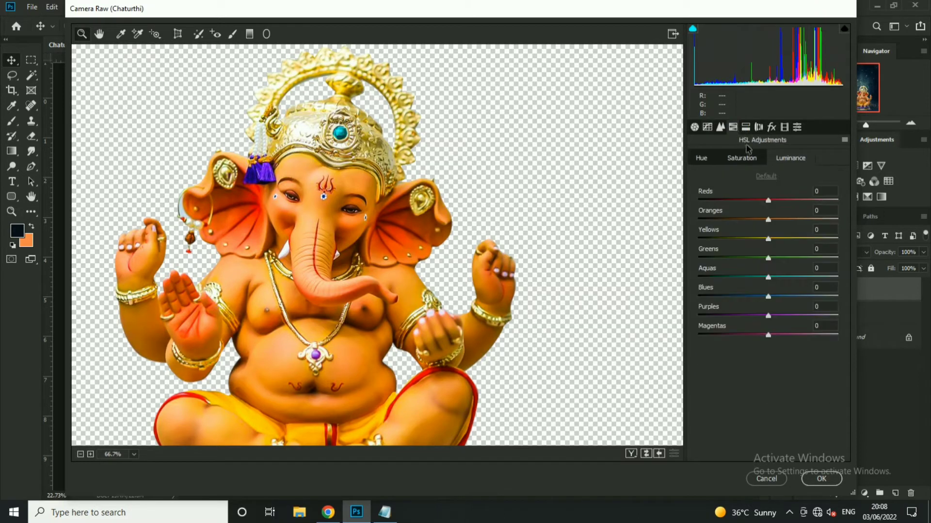
mouse_move(769, 239)
left_mouse_down()
mouse_move(754, 238)
mouse_move(780, 218)
mouse_move(773, 234)
mouse_move(754, 238)
mouse_move(771, 220)
mouse_move(761, 200)
left_mouse_up()
left_click(785, 156)
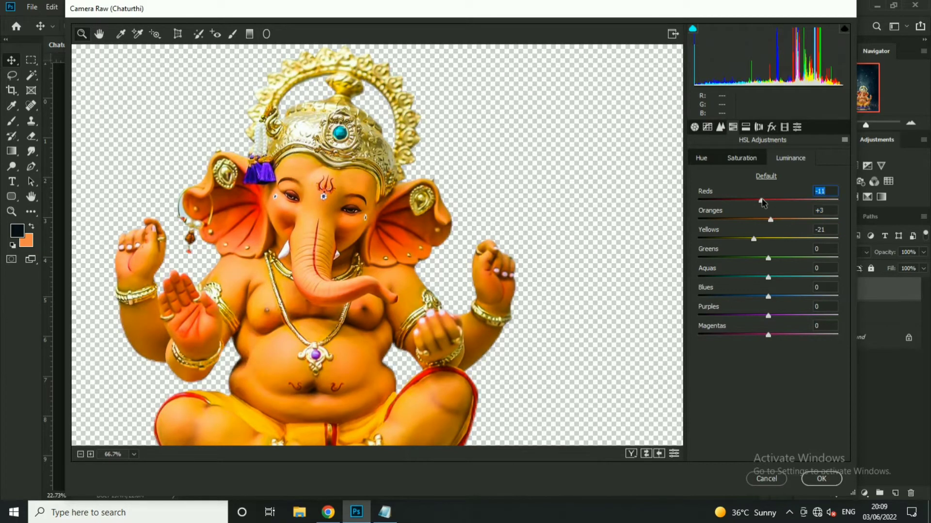
key("ctrl+minus")
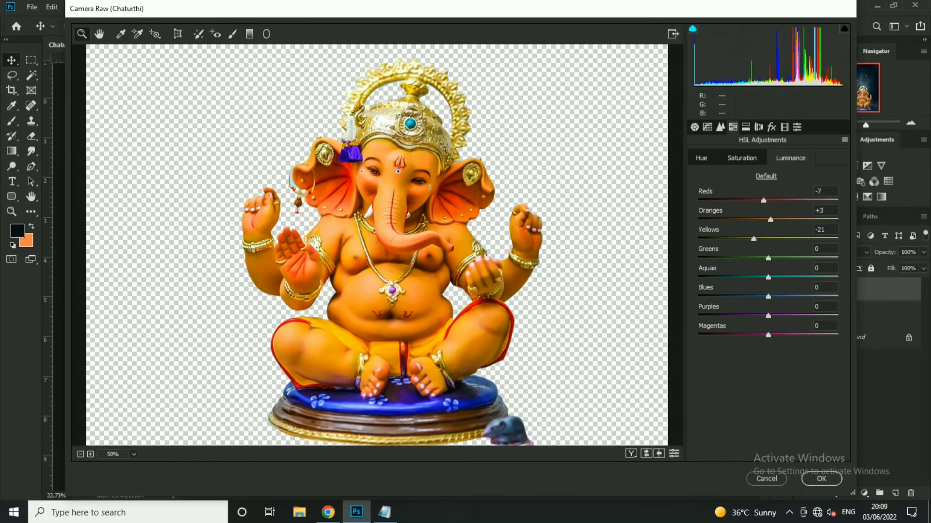
left_click(695, 127)
mouse_move(764, 196)
left_mouse_down()
mouse_move(754, 196)
mouse_move(772, 215)
left_mouse_up()
- Boost yellow and blue saturation, lower red saturation, and brighten the reds' luminance
left_click(752, 196)
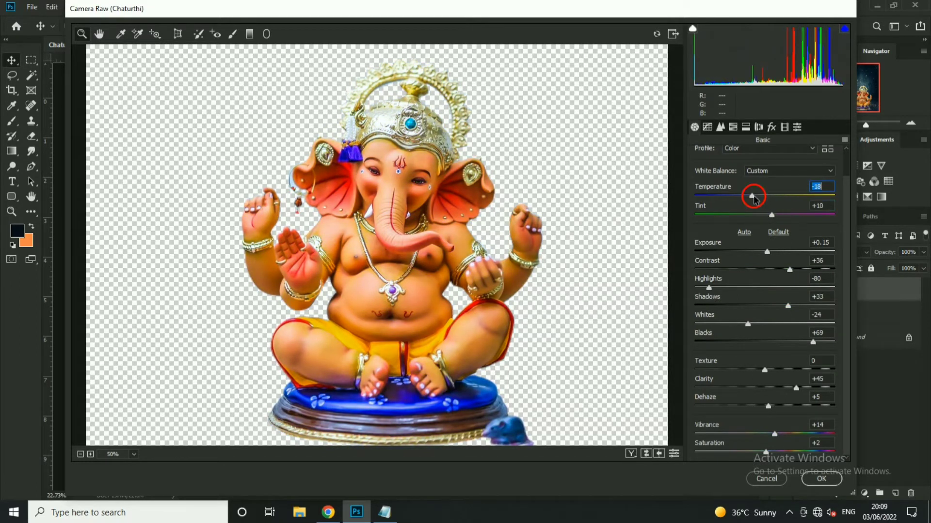
left_click(733, 127)
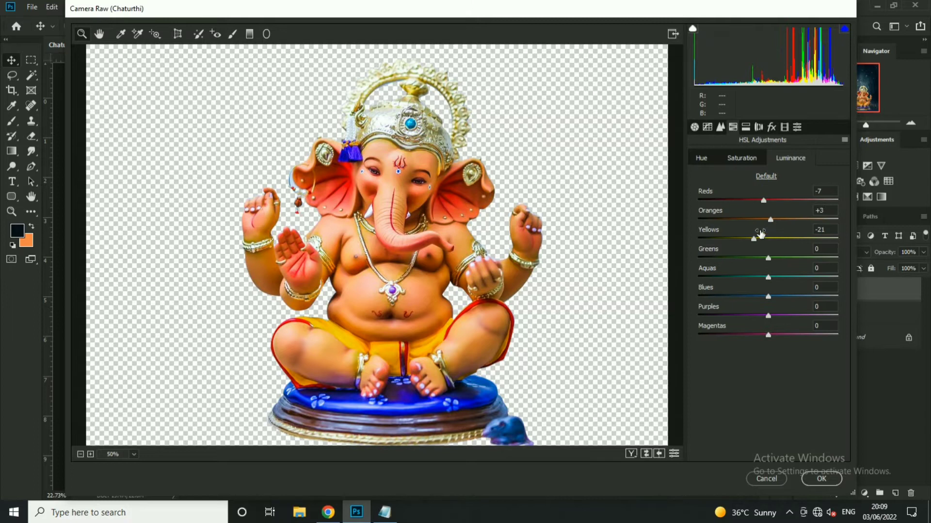
left_click(742, 158)
left_click_drag(768, 239, 777, 240)
left_click_drag(768, 296, 780, 297)
mouse_move(768, 201)
left_mouse_down()
mouse_move(774, 208)
mouse_move(760, 241)
left_mouse_up()
key("ctrl+alt+shift+l")
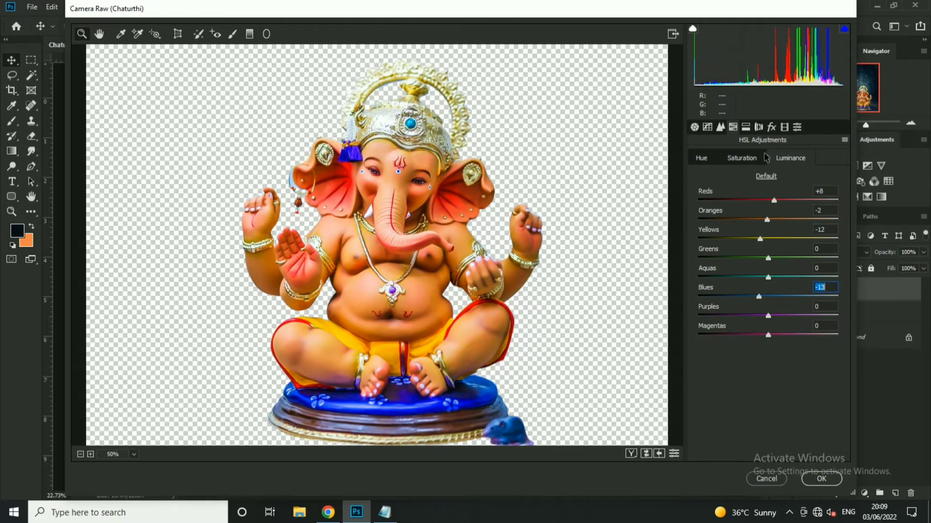
key("ctrl+alt+6")
key("ctrl+alt+5")
key("ctrl+alt+6")
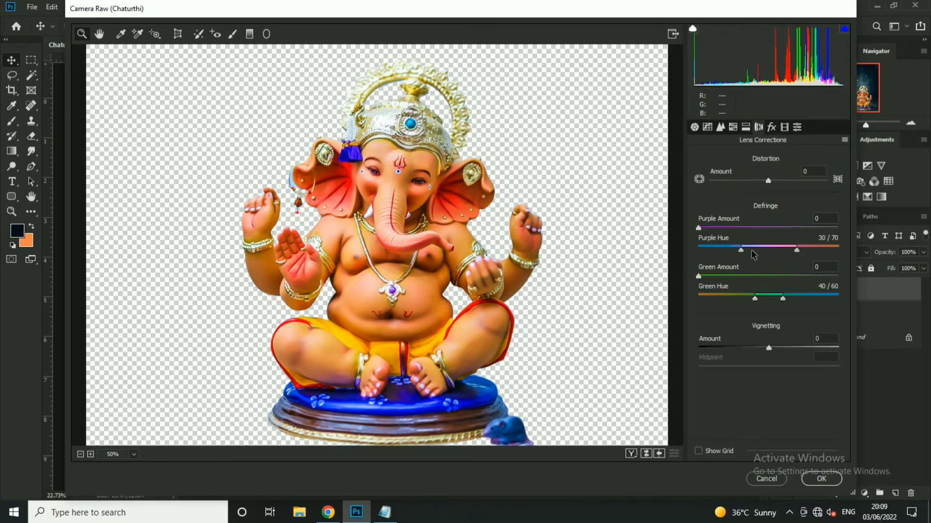
- In Calibration, raise the blue primary saturation to 5 and adjust the red primary saturation
left_click(746, 127)
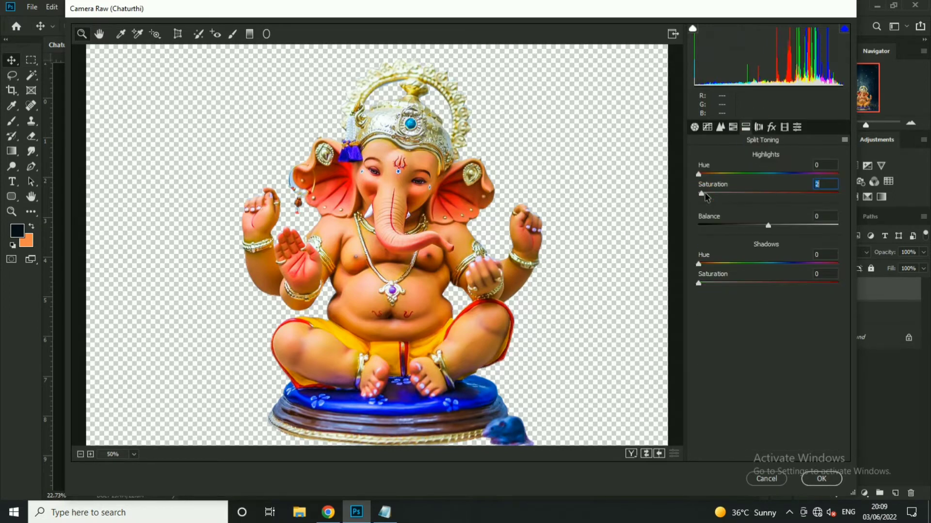
left_click(771, 128)
left_click(784, 127)
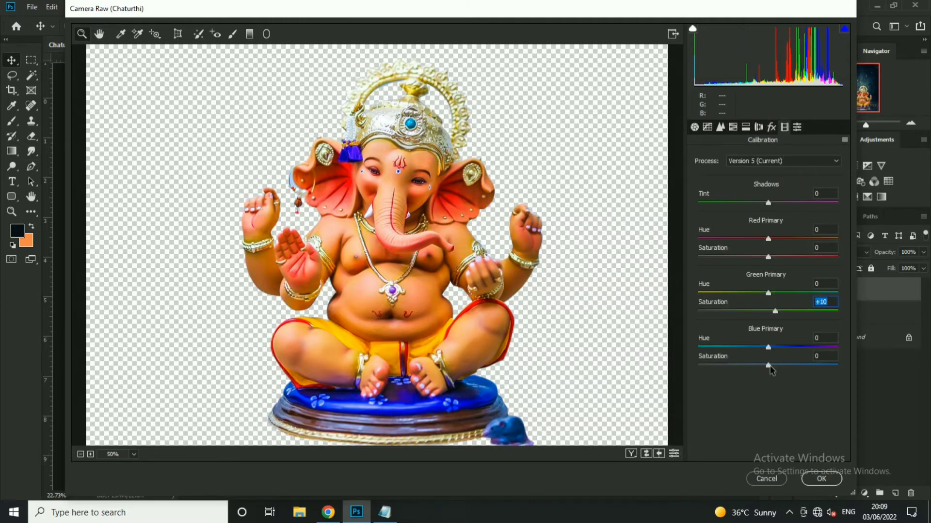
key("Tab")
key("Tab")
type("5")
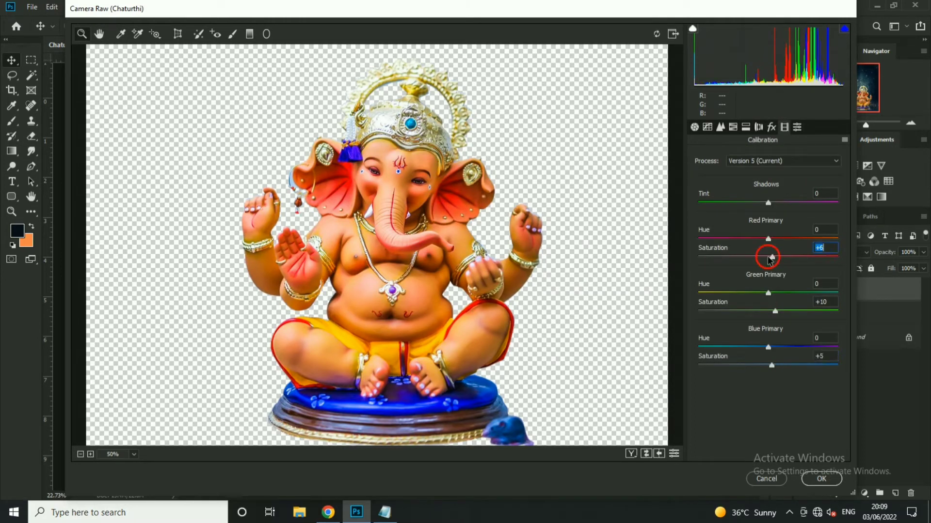
left_click_drag(771, 257, 768, 257)
- Reset the tone-curve Darks to 0 and apply the Camera Raw edits
left_click(722, 128)
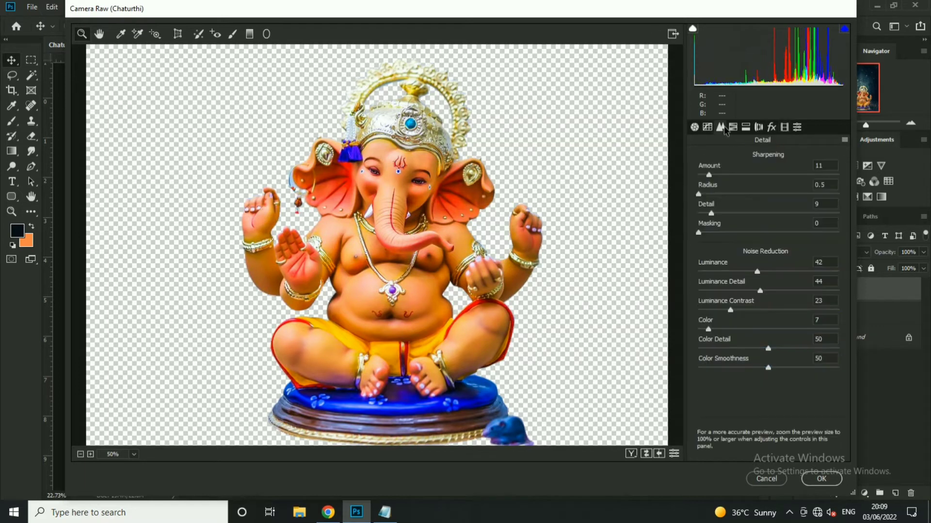
left_click(708, 129)
double_click(760, 382)
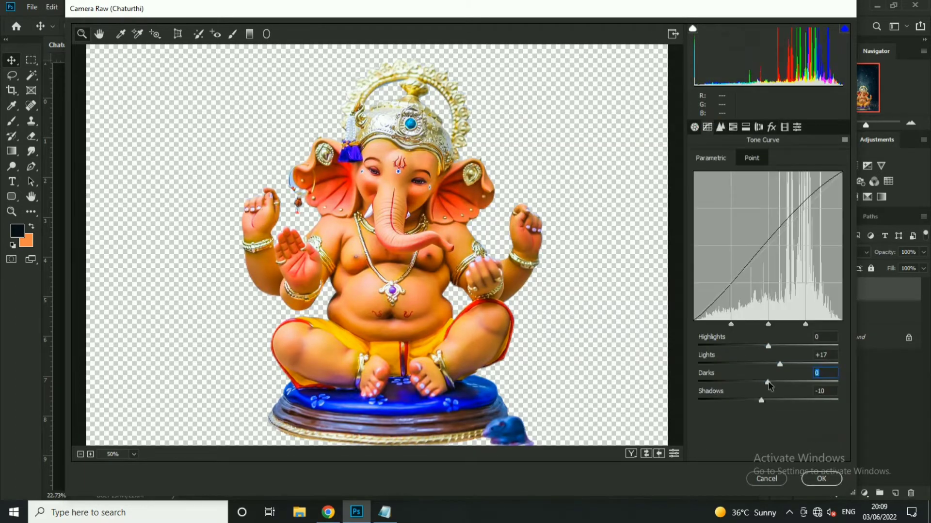
left_click(821, 479)
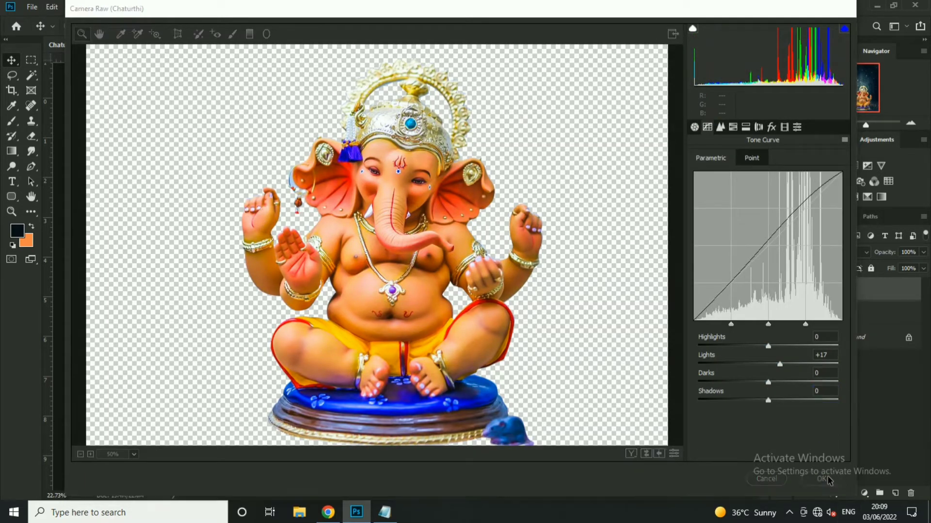
- On a new layer above the bokeh, add a dark bottom gradient and enlarge it to cover more
left_click(485, 218, "ctrl")
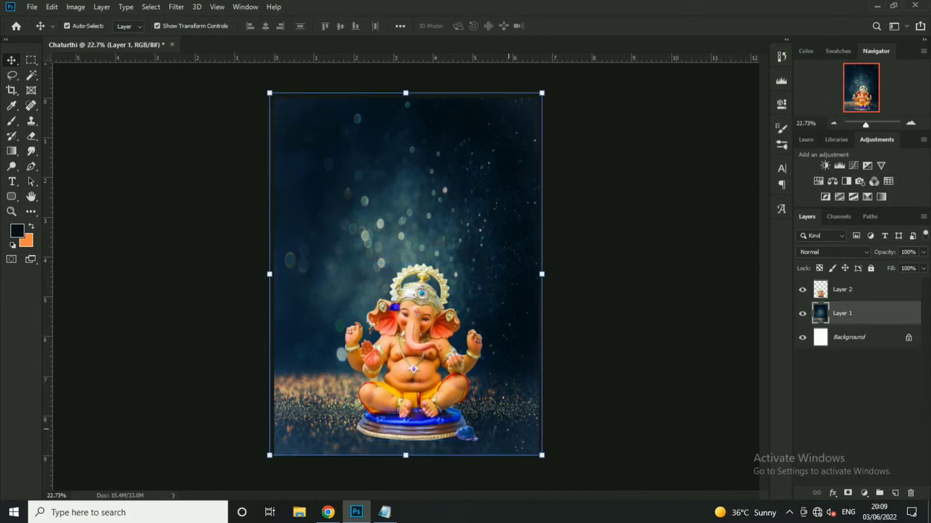
left_click(895, 493)
left_click(12, 151)
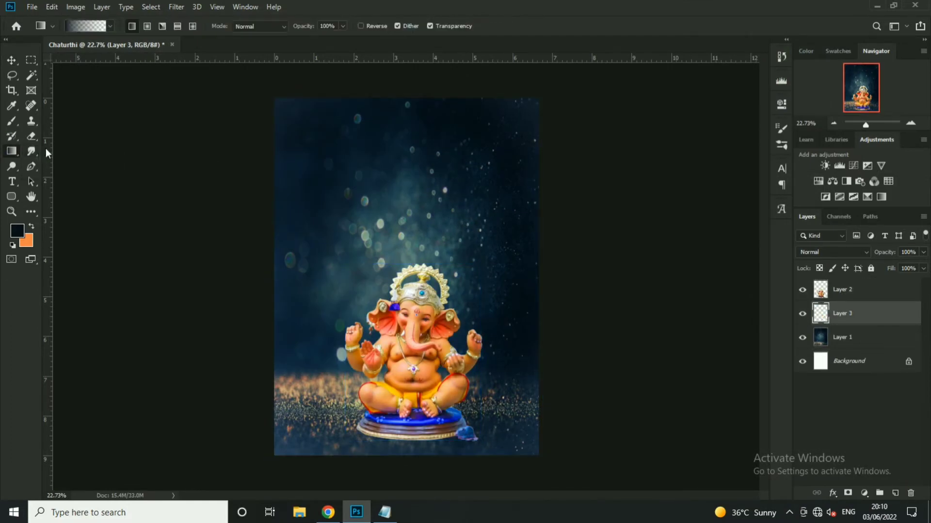
left_click_drag(411, 458, 410, 458)
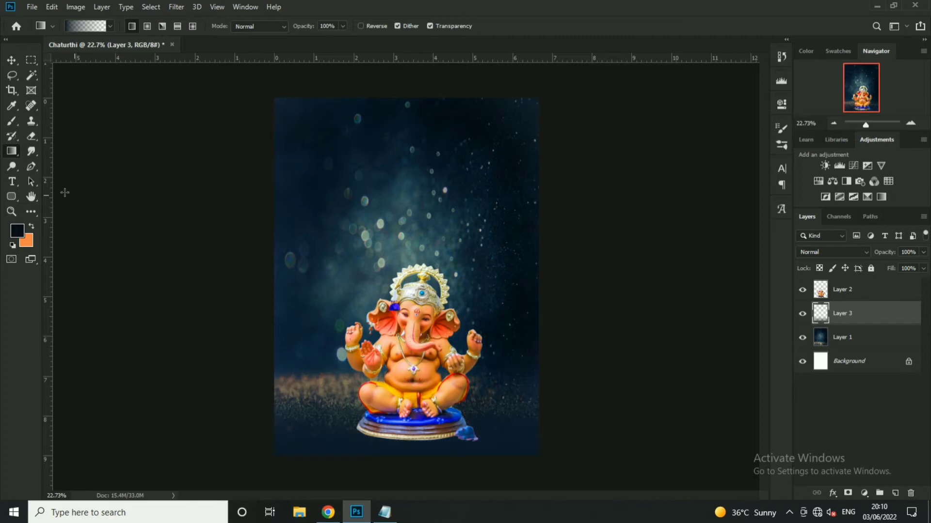
left_click(14, 65)
left_click_drag(405, 334, 406, 285)
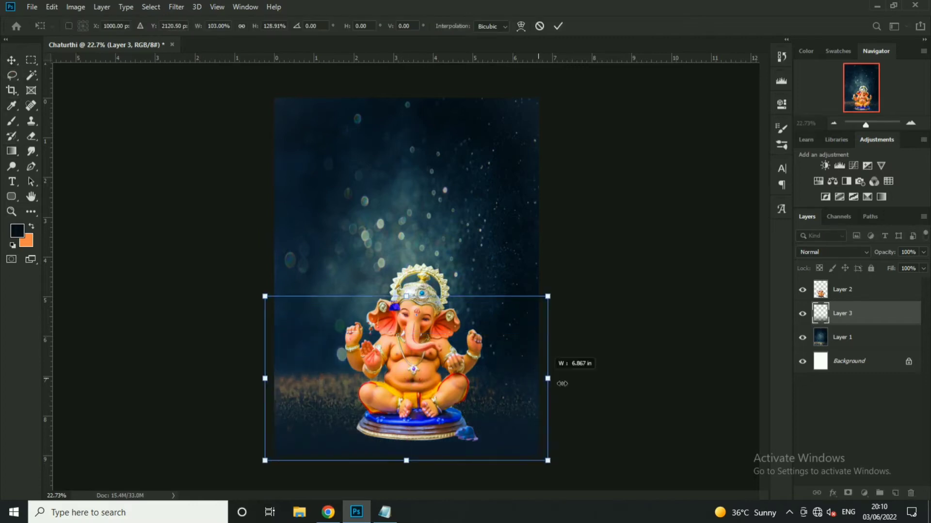
key("Return")
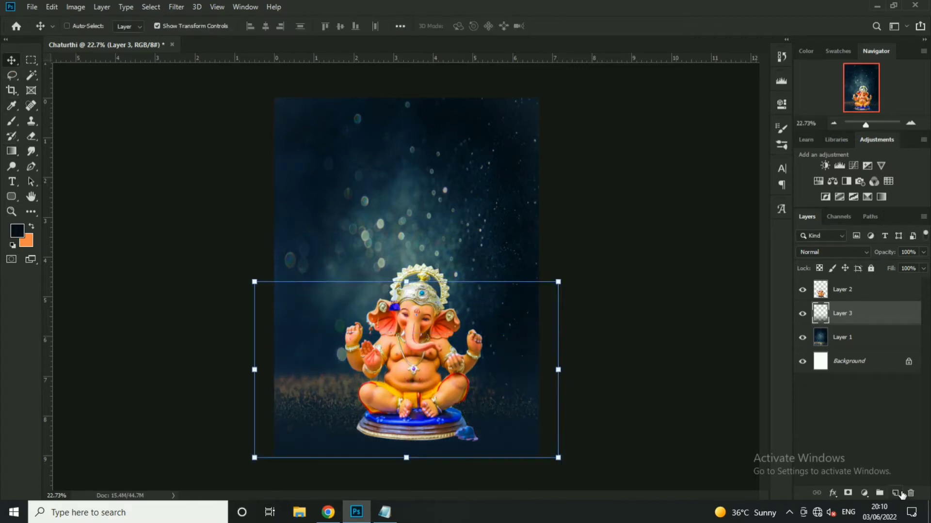
left_click(895, 493)
- Choose a large soft round brush and delete the empty Layer 4
left_click(17, 122)
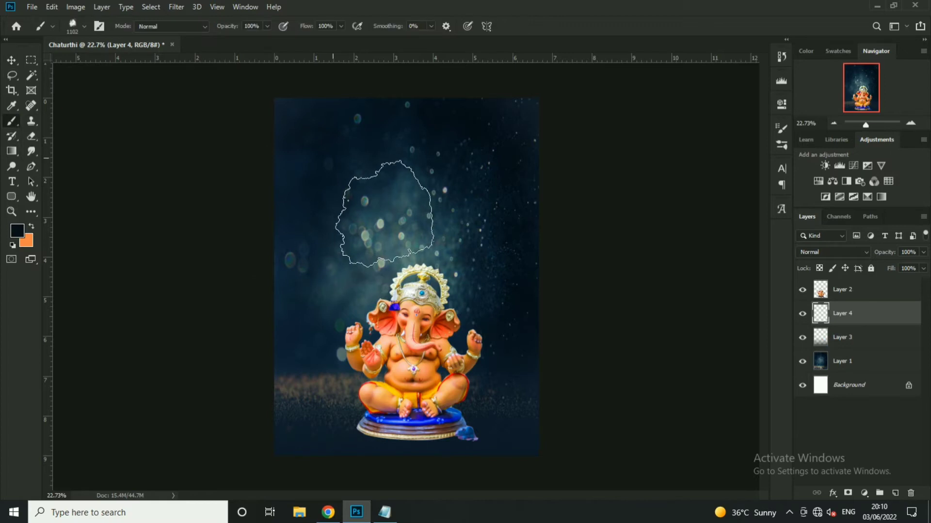
right_click(380, 223)
left_click(357, 238)
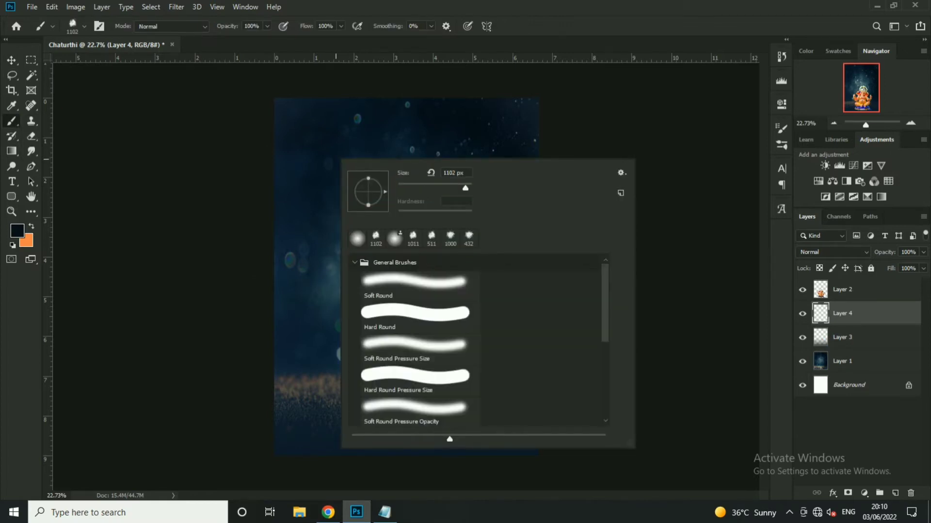
left_click(350, 143)
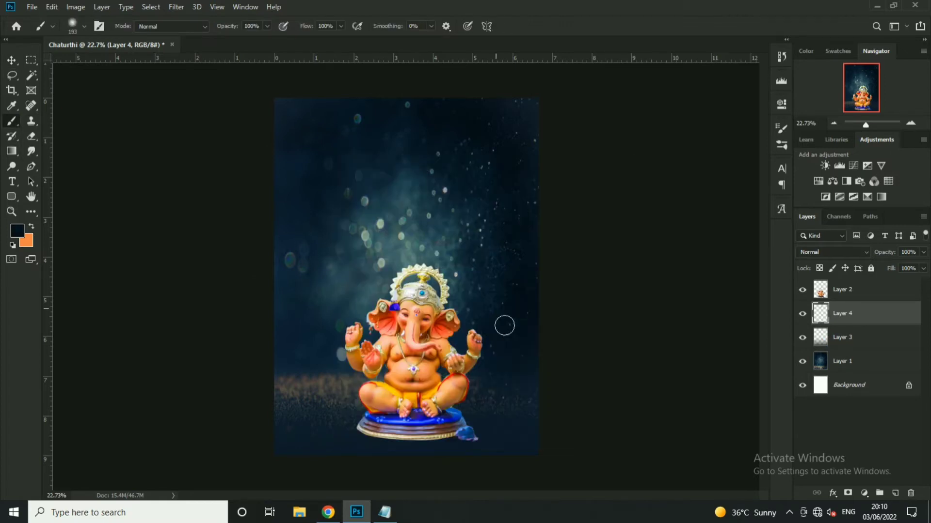
right_click(419, 222)
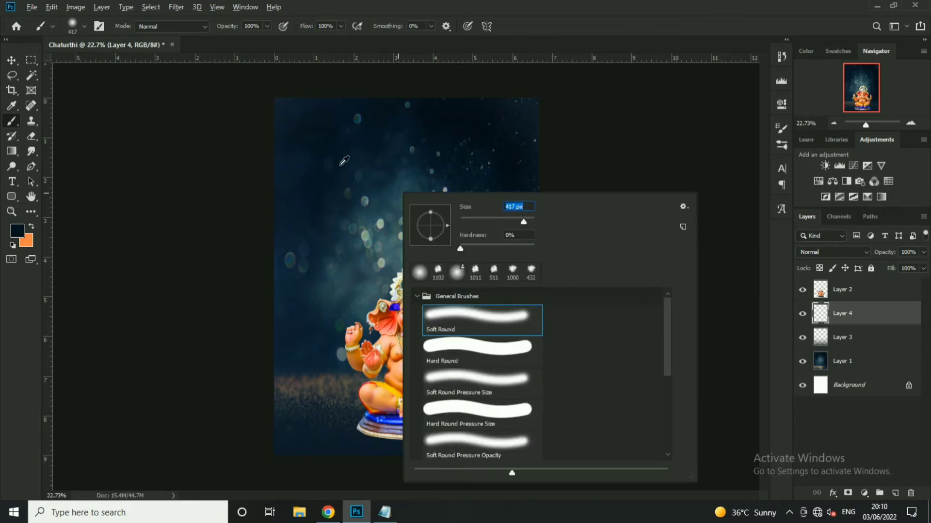
left_click(371, 449)
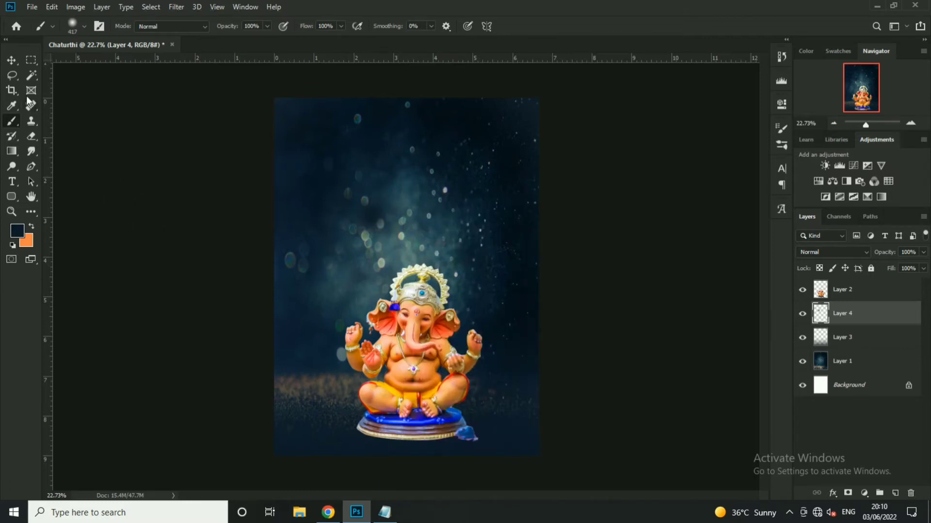
key("v")
key("Delete")
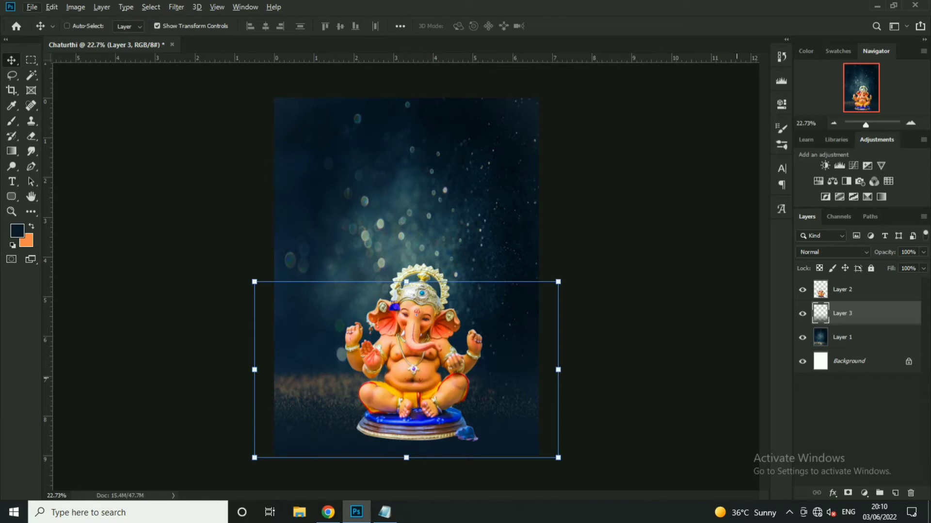
- On a fresh layer, paint a soft black blob and squash it flat
left_click(896, 493)
left_click(12, 105)
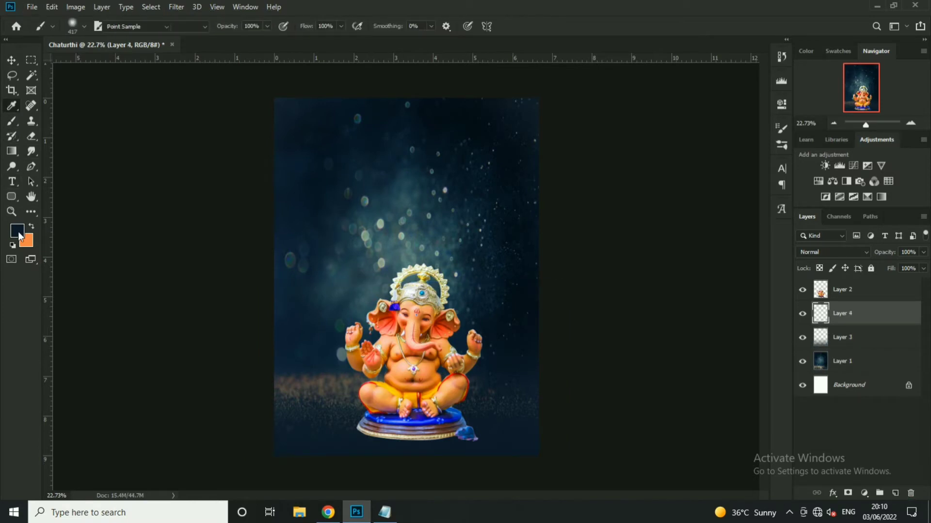
left_click(17, 232)
key("Return")
key("b")
left_click(374, 169)
left_click(12, 61)
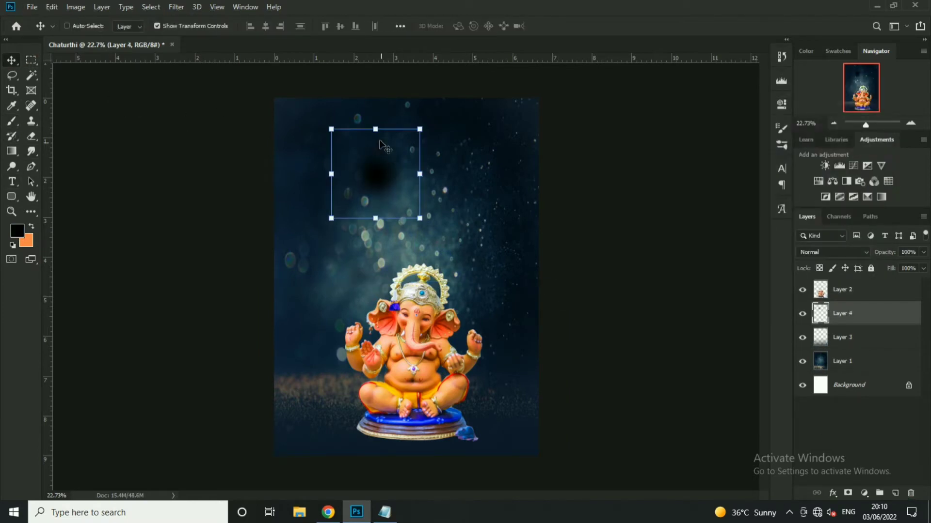
mouse_move(375, 127)
left_mouse_down()
mouse_move(397, 198)
mouse_move(473, 205)
left_mouse_up()
key("Return")
- Move the black blob under the idol's base and stretch it into a wide shadow
mouse_move(376, 205)
left_mouse_down()
mouse_move(433, 451)
mouse_move(413, 419)
left_mouse_up()
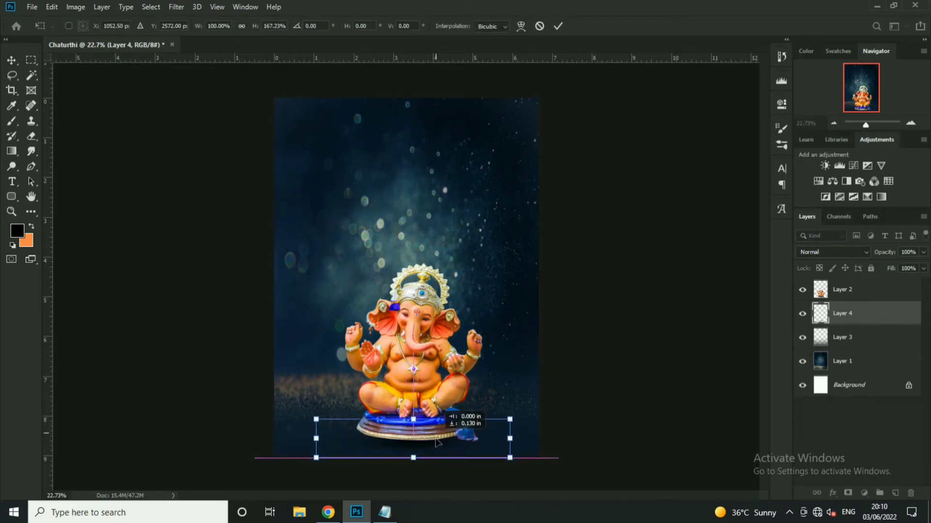
left_click_drag(510, 439, 557, 439)
key("Return")
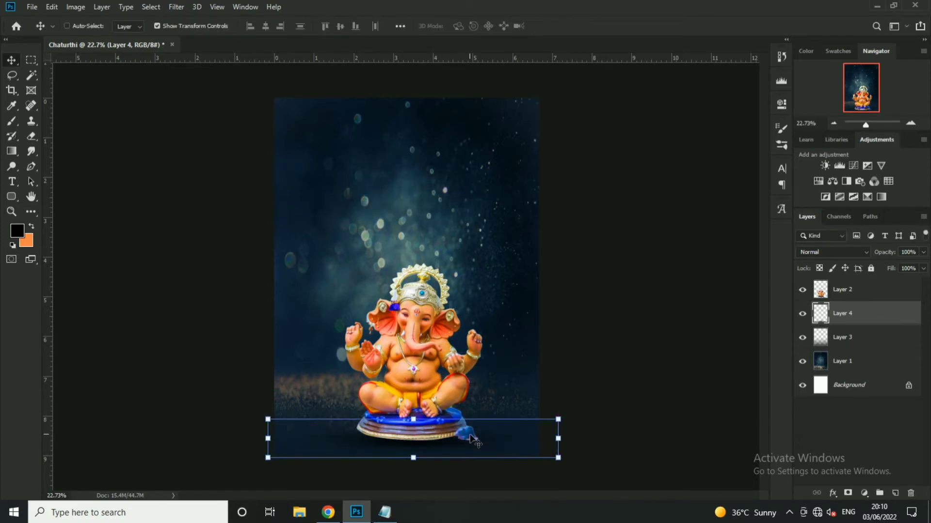
scroll(473, 436, "up", 2)
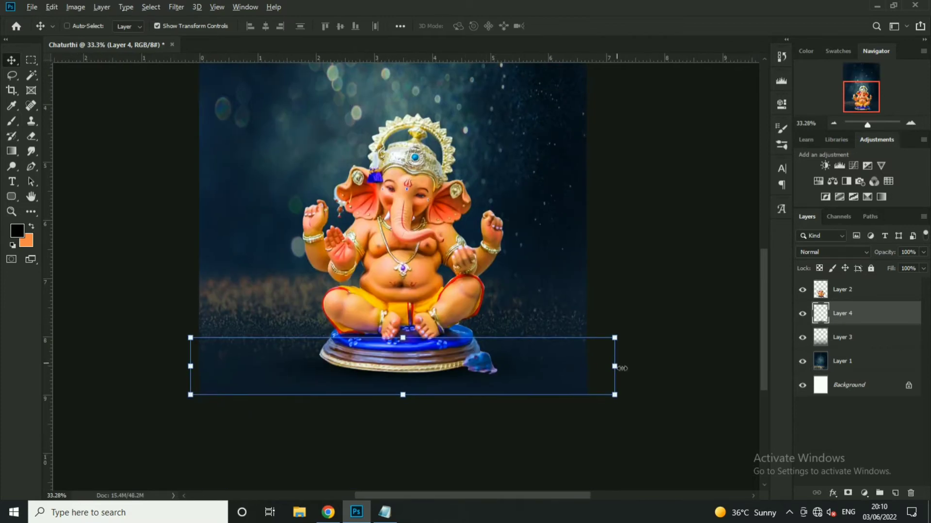
left_click_drag(621, 367, 659, 371)
key("Return")
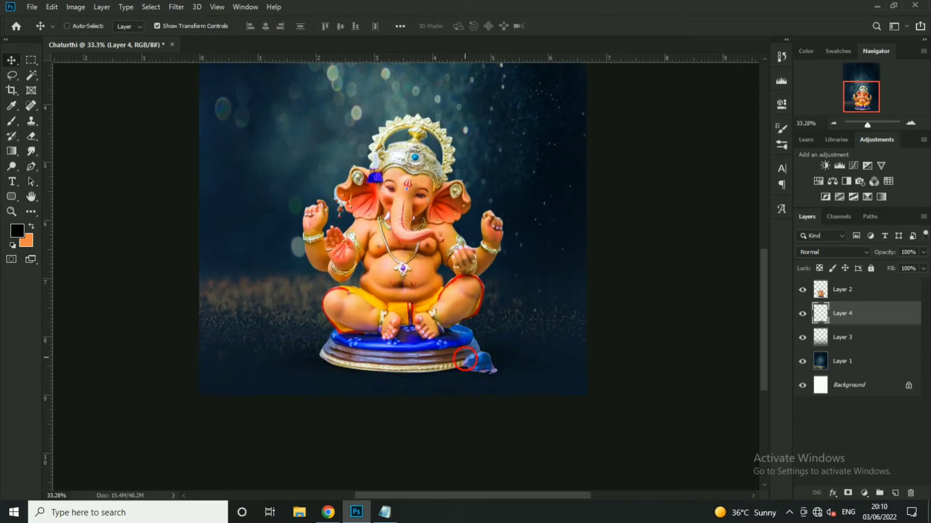
left_click(411, 343)
key("Return")
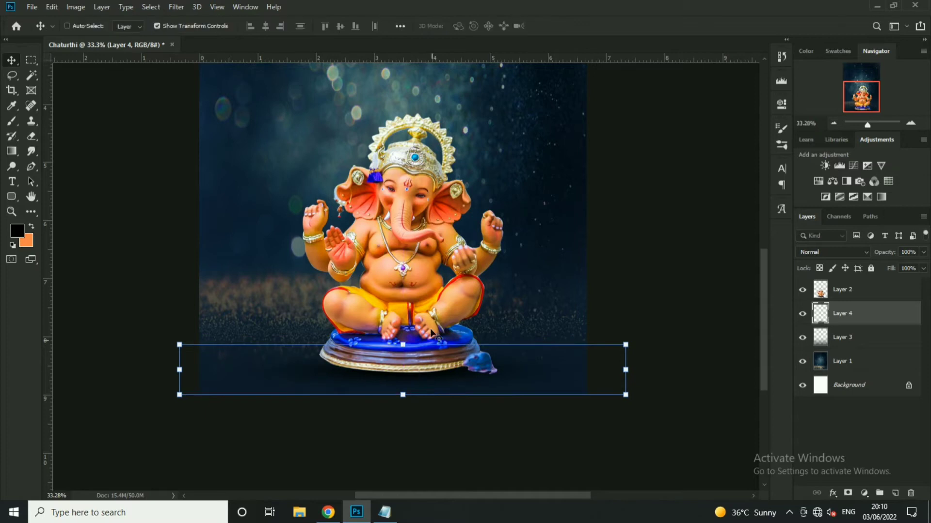
scroll(606, 314, "down", 2)
left_click(605, 314)
scroll(404, 282, "up", 1)
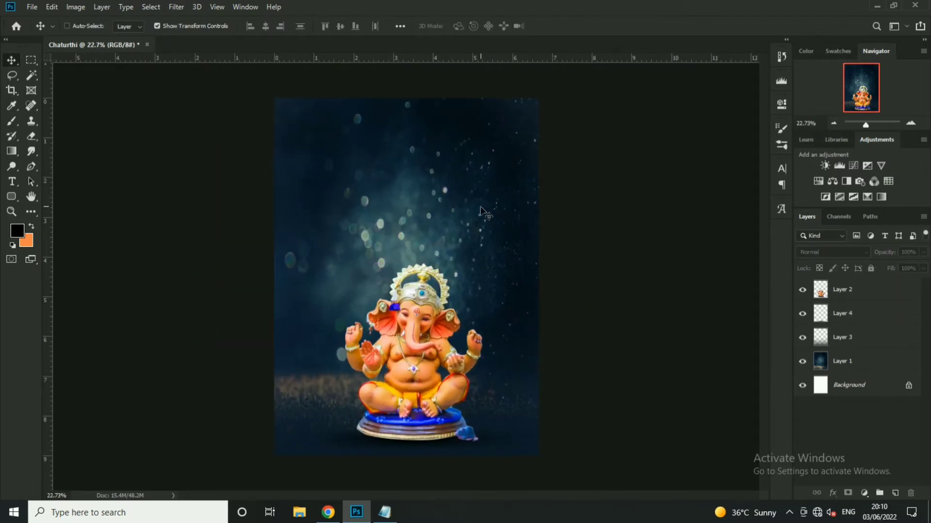
scroll(479, 206, "up", 1)
- Add a Color Lookup layer above the shadow layer, trying Bleach Bypass then settling on DropBlues
left_click(466, 200, "ctrl")
left_click(887, 315)
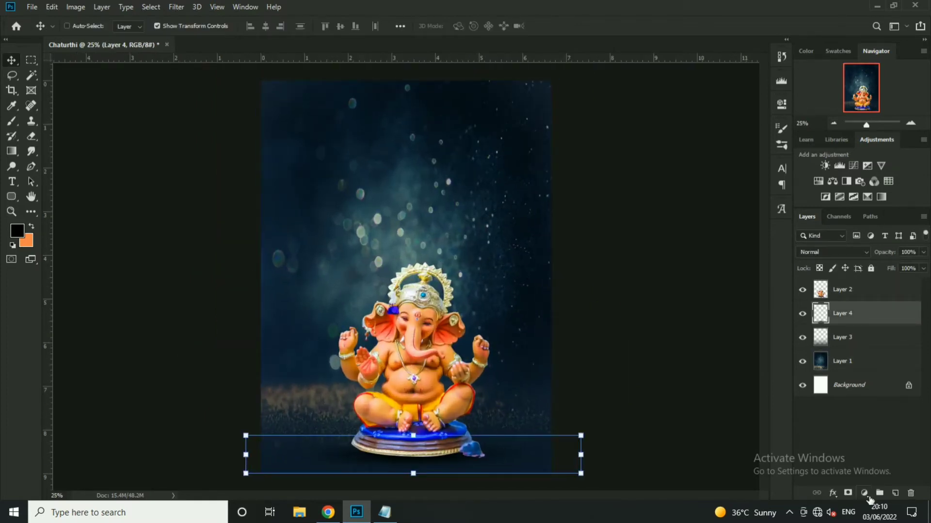
left_click(864, 493)
left_click(853, 427)
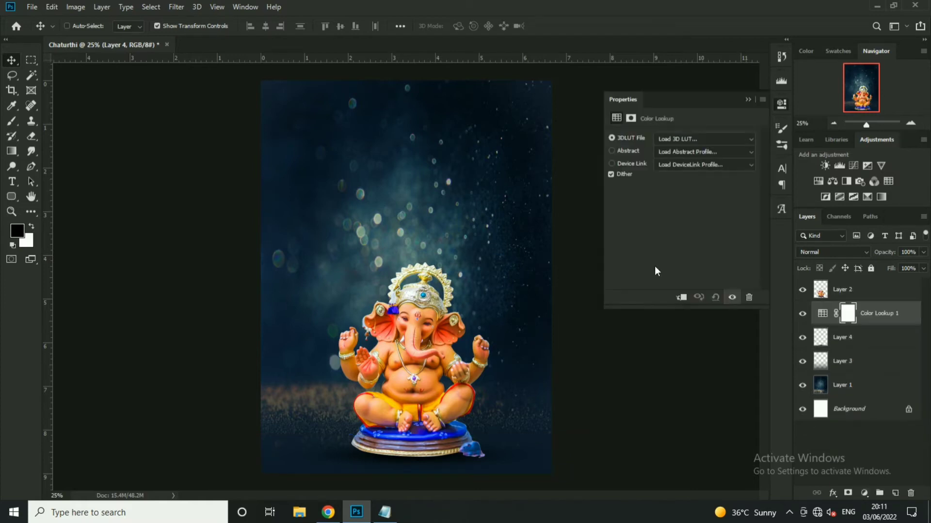
left_click(685, 138)
left_click(685, 184)
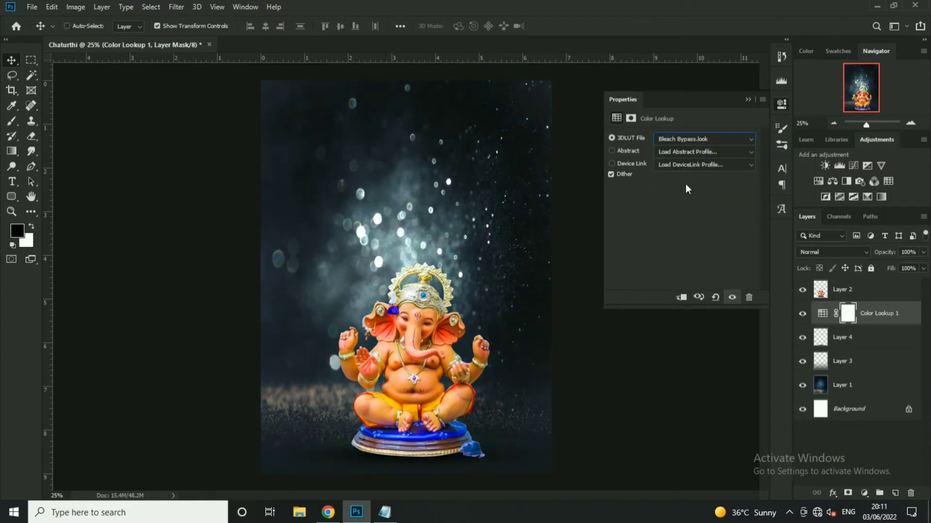
key("Down")
key("Down")
key("Down")
key("Down")
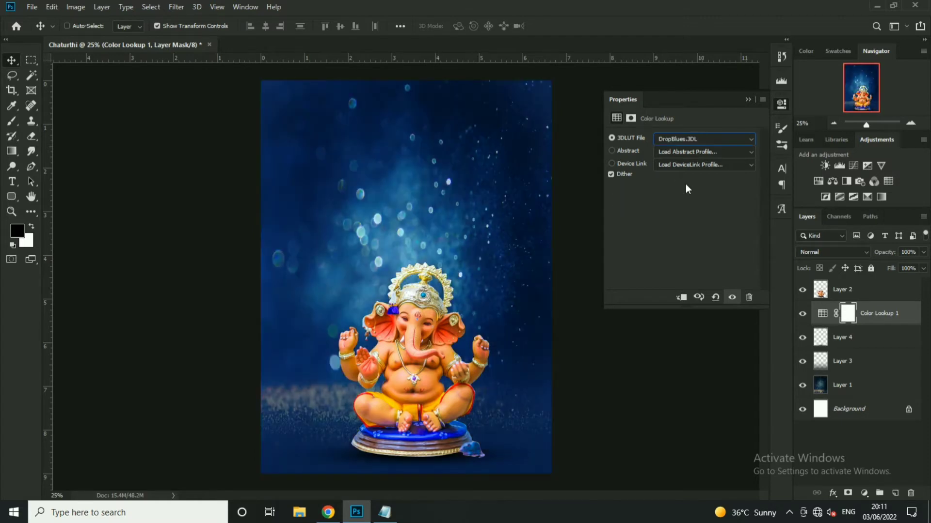
key("Down")
key("Down")
key("Down")
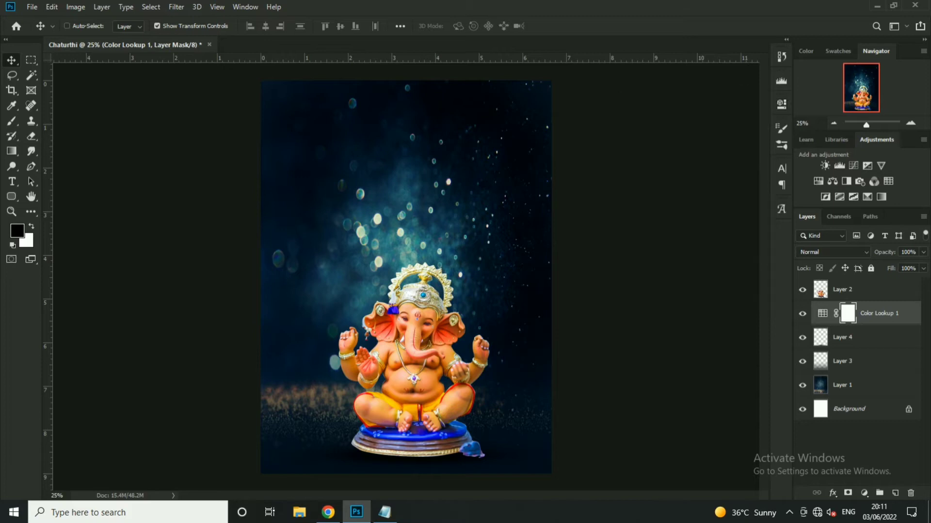
- Duplicate the bokeh background Layer 1 and give the copy a Gaussian Blur
left_click(871, 384)
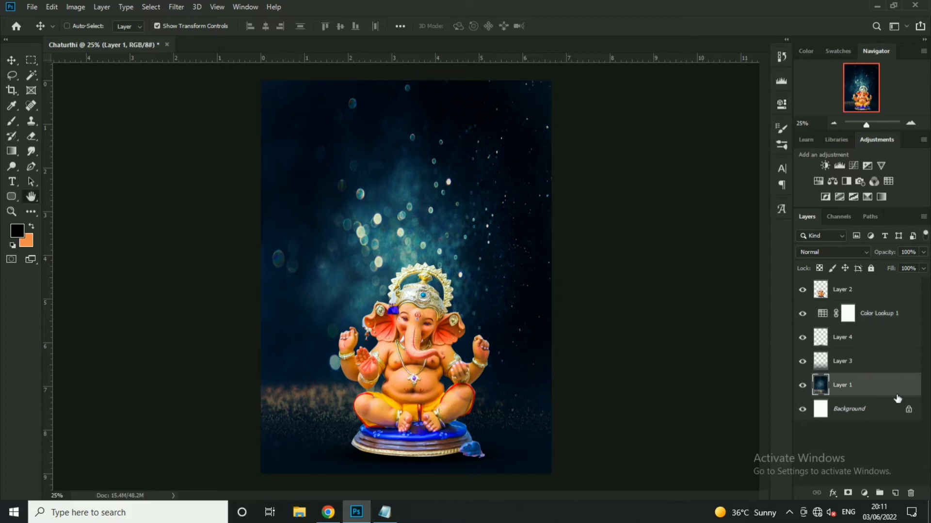
double_click(890, 388)
left_click(882, 157)
left_click_drag(900, 388, 896, 493)
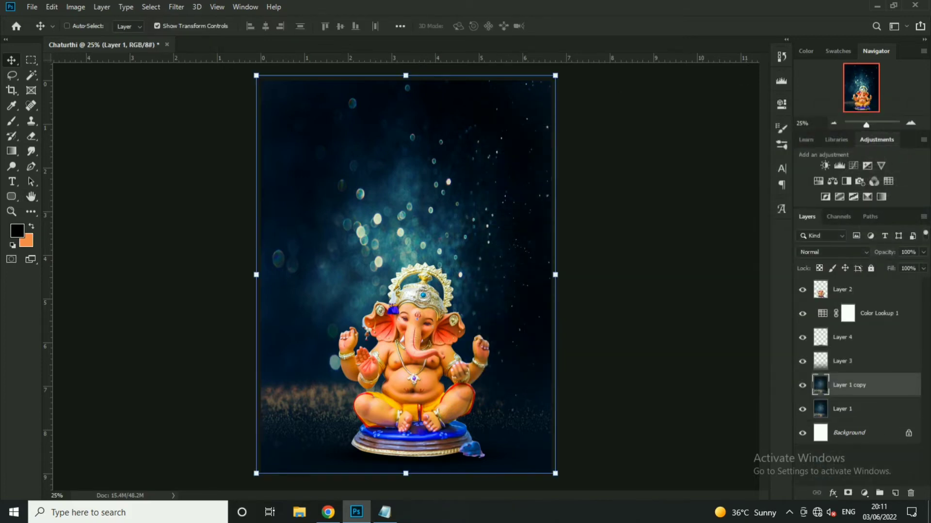
left_click(176, 7)
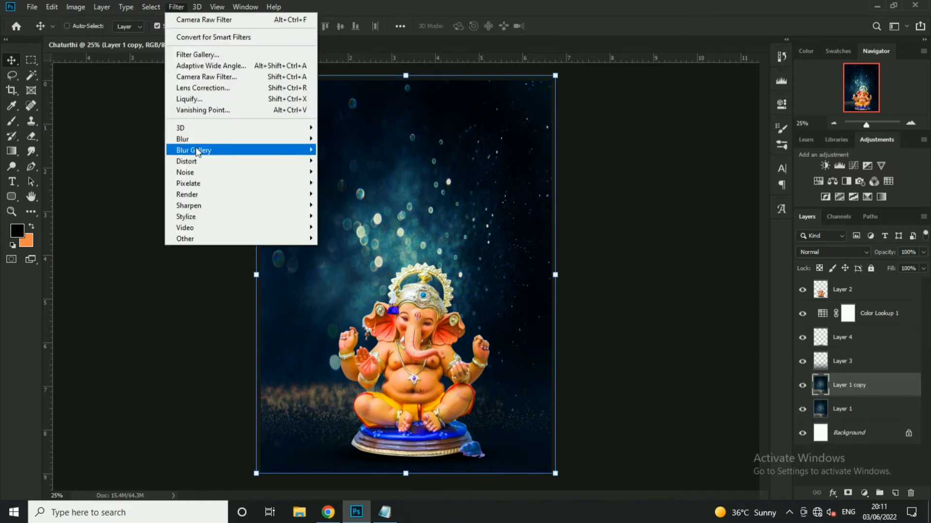
left_click(349, 183)
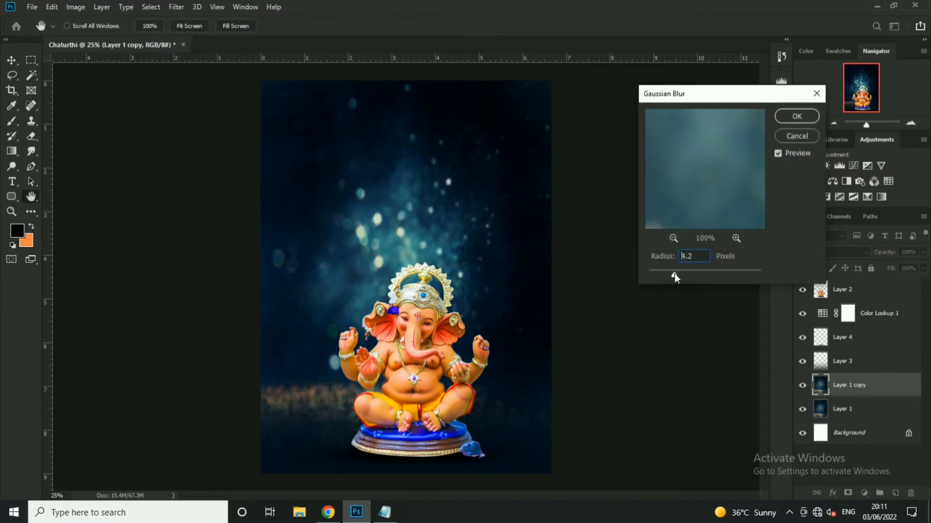
left_click(797, 117)
- Erase parts of the blurred copy with a much larger soft Eraser brush
key("v")
left_click(31, 136)
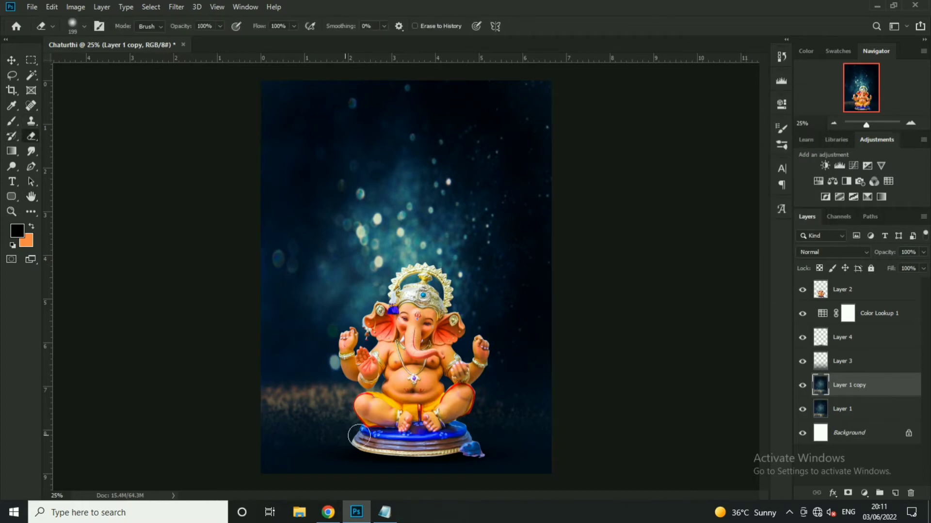
right_click(359, 435)
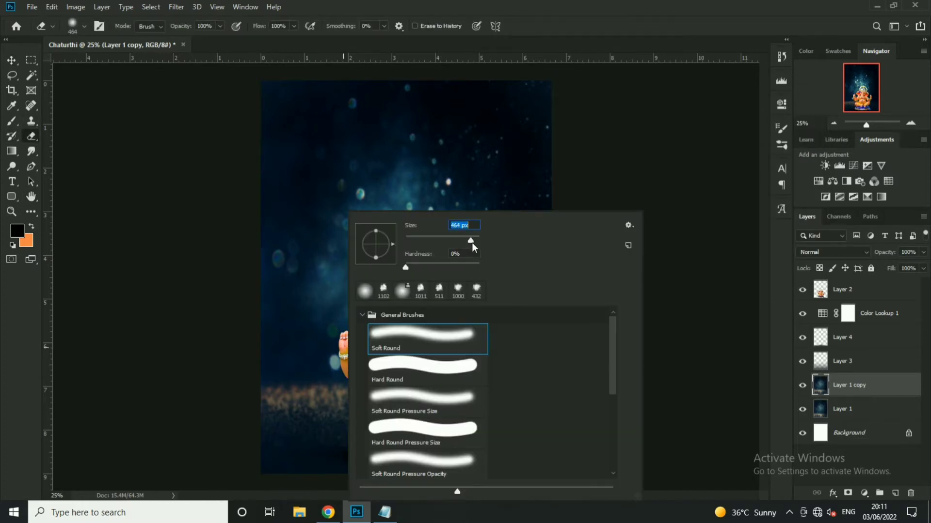
key("Return")
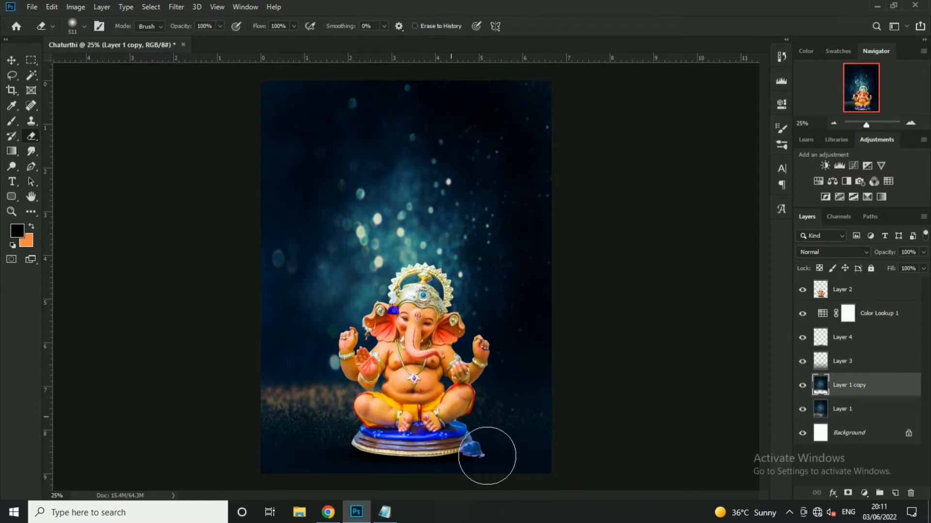
left_click(11, 60)
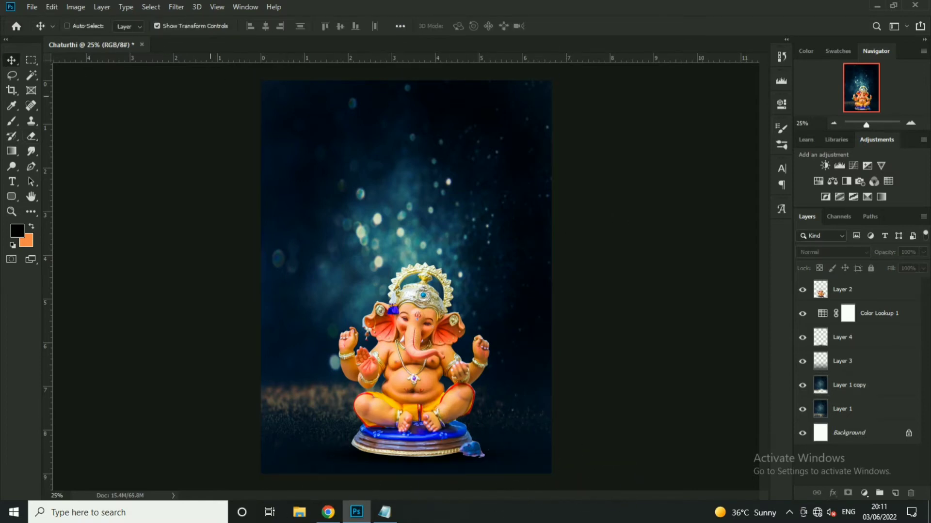
- Open Toran.png and drag the marigold garland into the Chaturthi poster
left_click(32, 7)
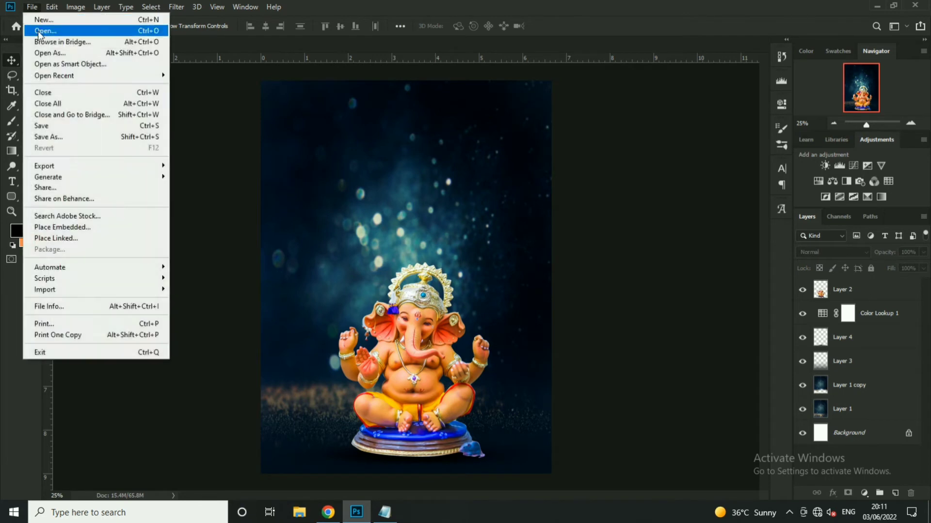
left_click(37, 30)
left_click(197, 162)
left_click(507, 356)
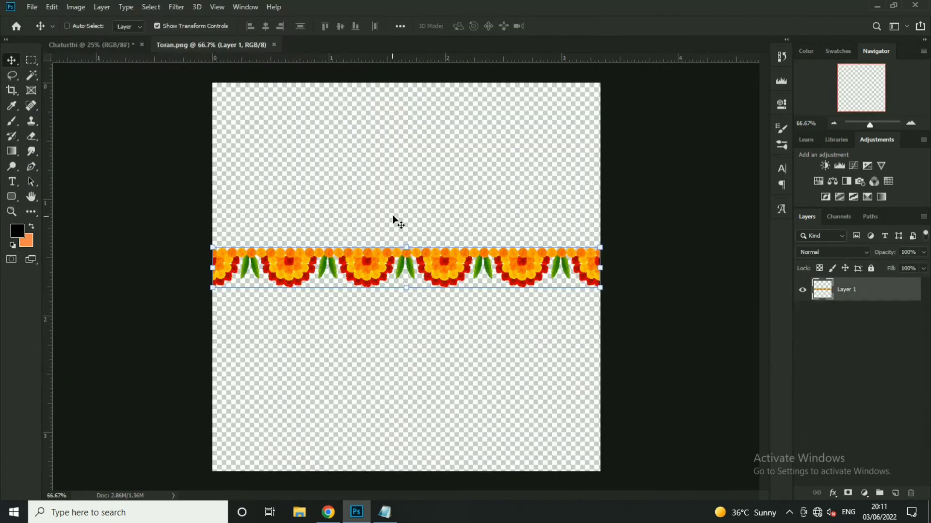
mouse_move(395, 218)
left_mouse_down()
mouse_move(429, 177)
mouse_move(358, 94)
mouse_move(462, 94)
left_mouse_up()
- Add a horizontally flipped toran copy beside the first and merge both halves
key("ctrl+t")
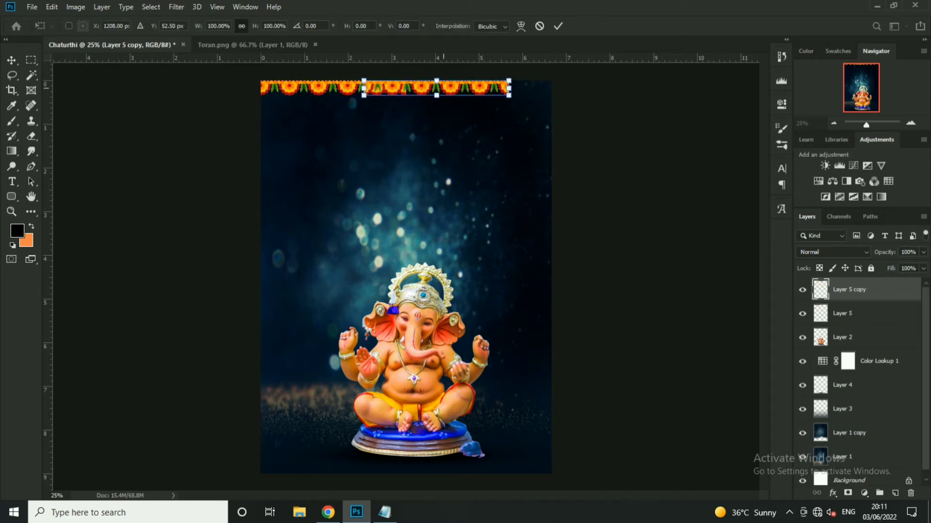
right_click(442, 87)
left_click(482, 232)
key("Return")
mouse_move(375, 215)
left_mouse_down()
mouse_move(474, 218)
mouse_move(418, 218)
left_mouse_up()
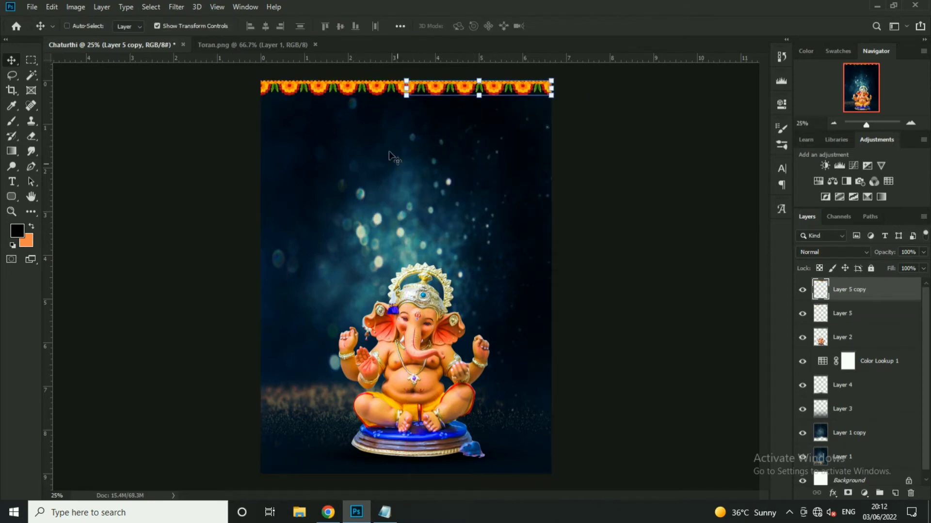
left_click(843, 313, "ctrl")
key("ctrl+e")
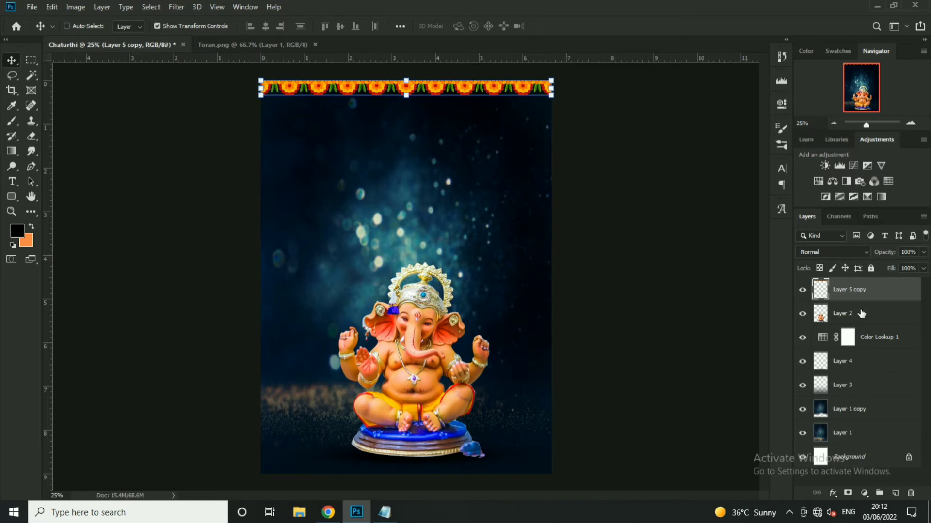
- Move the merged toran layer below the Color Lookup adjustment
double_click(895, 338)
left_click(887, 158)
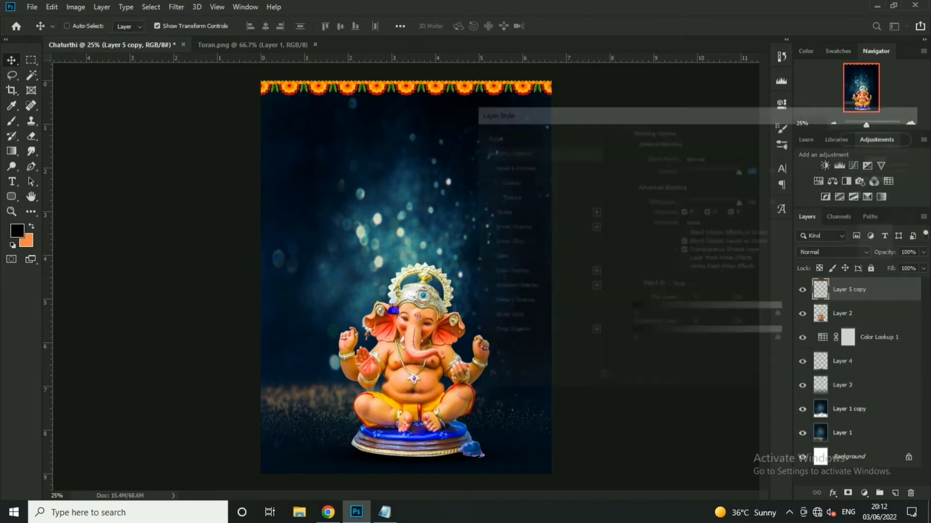
double_click(904, 290)
left_click(874, 146)
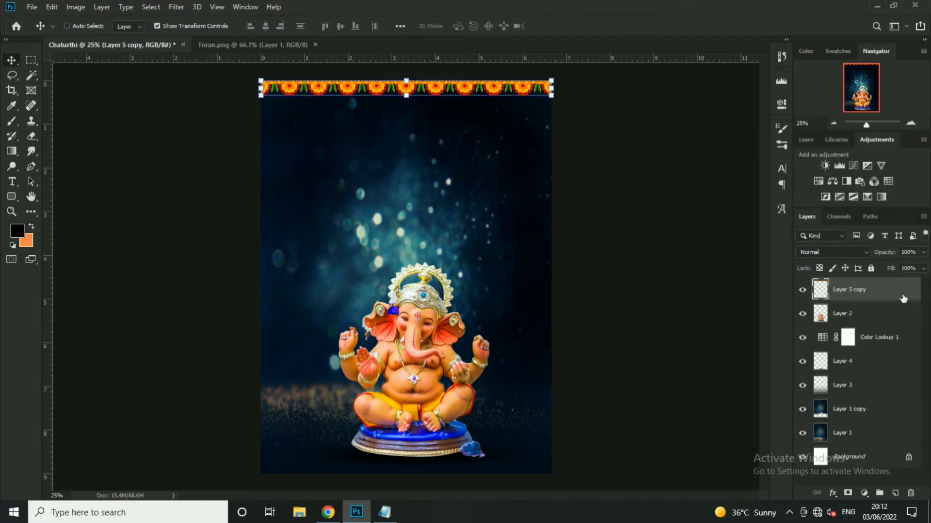
key("ctrl+bracketleft")
key("ctrl+bracketleft")
- Apply a Box Blur to the toran copy and set its opacity to 66%
left_click(176, 7)
mouse_move(182, 138)
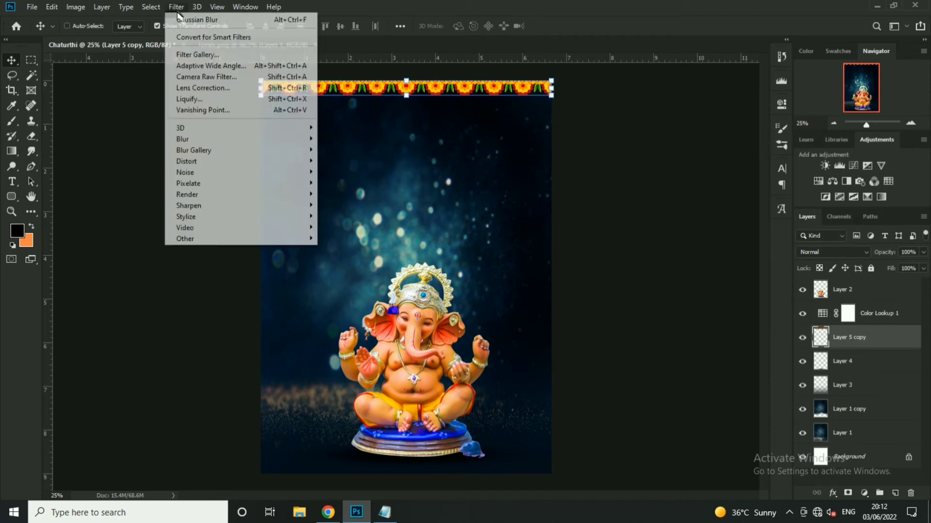
left_click(355, 171)
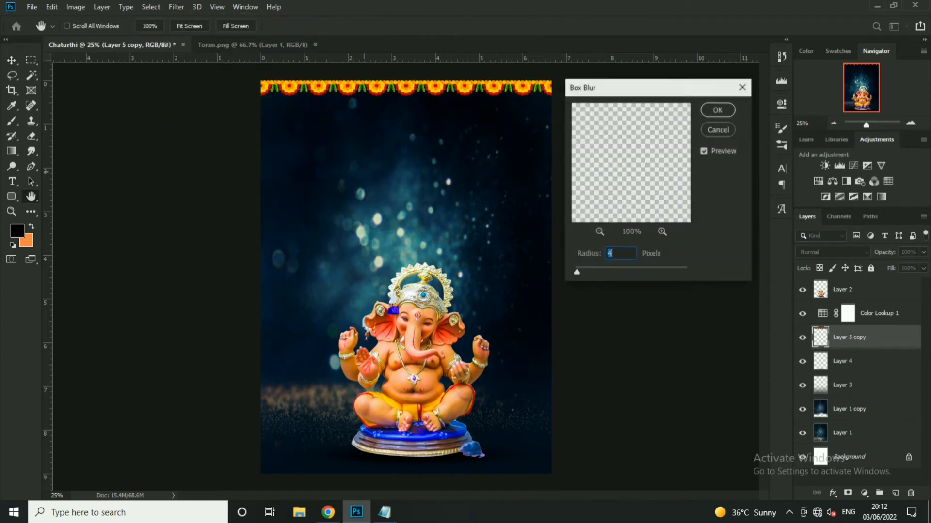
key("Return")
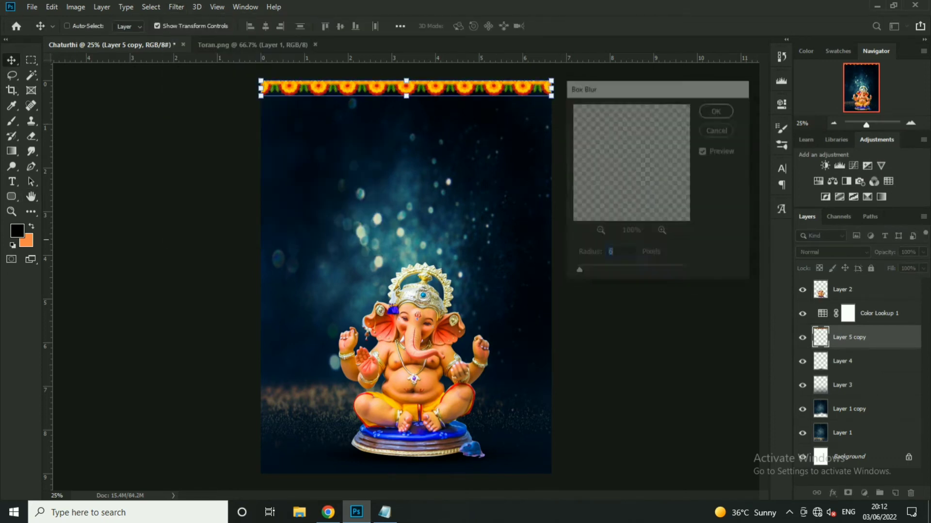
left_click_drag(901, 266, 904, 266)
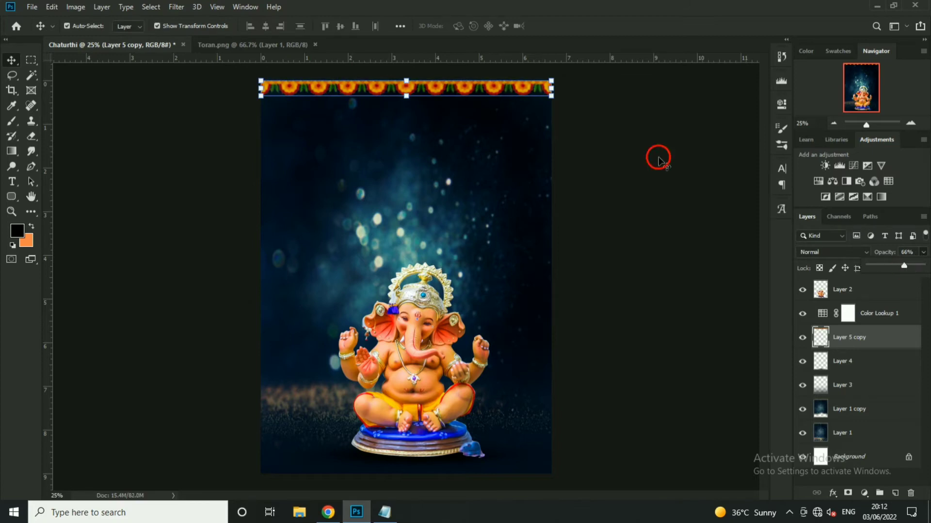
- Turn off layer auto-select, then select Layer 1 copy and Layer 3
left_click(519, 150)
left_click(885, 347)
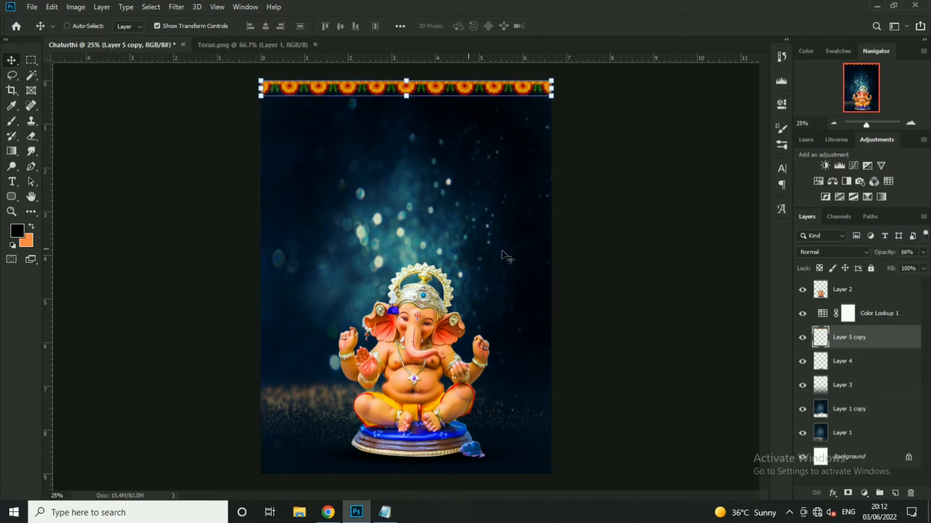
left_click(364, 201, "ctrl")
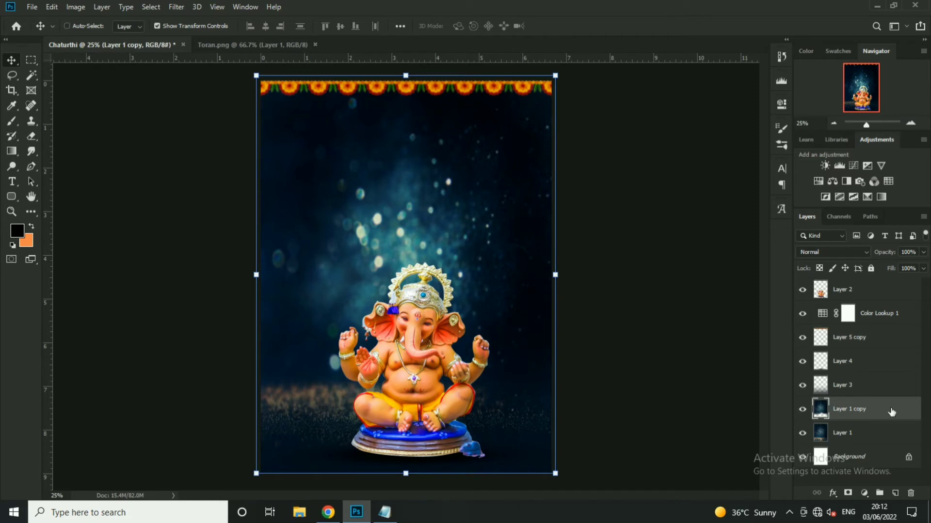
left_click(882, 380)
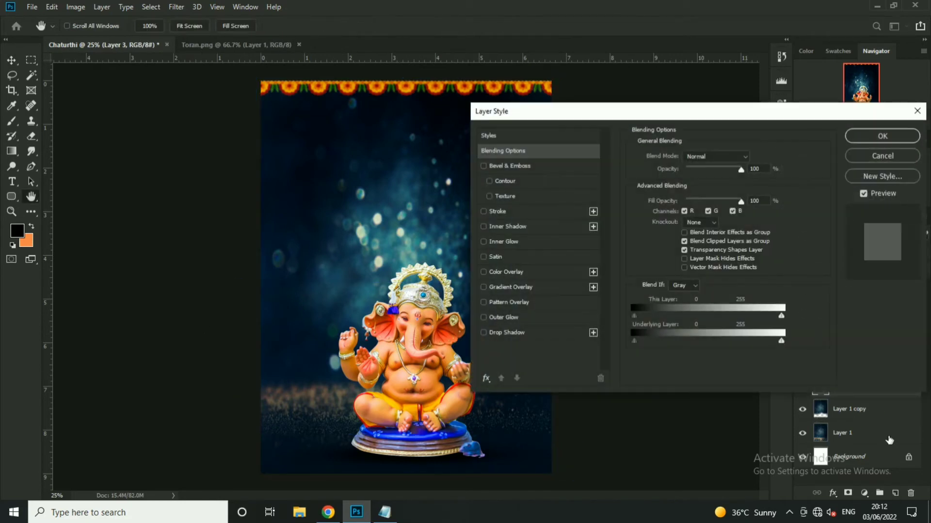
left_click(881, 156)
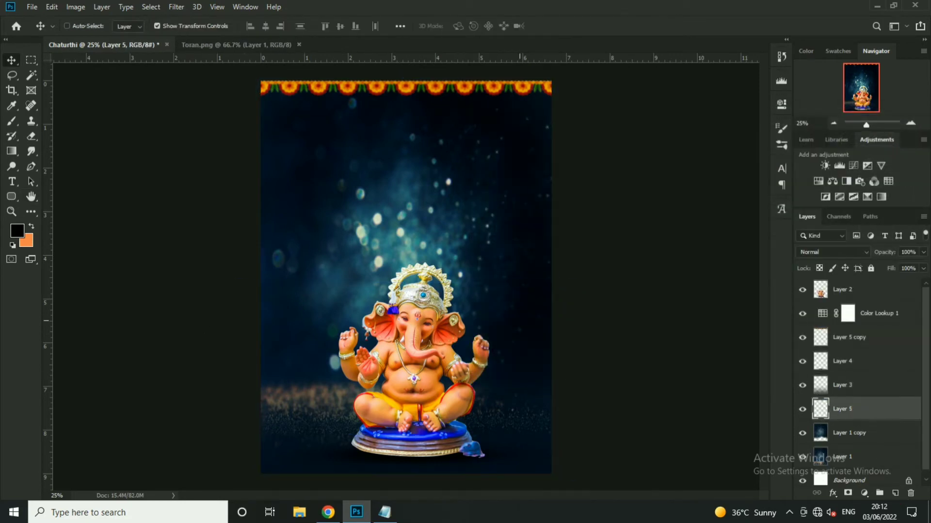
- Paint a black patch on Layer 5 with a 3500 px Free Powder brush
left_click(9, 124)
right_click(314, 164)
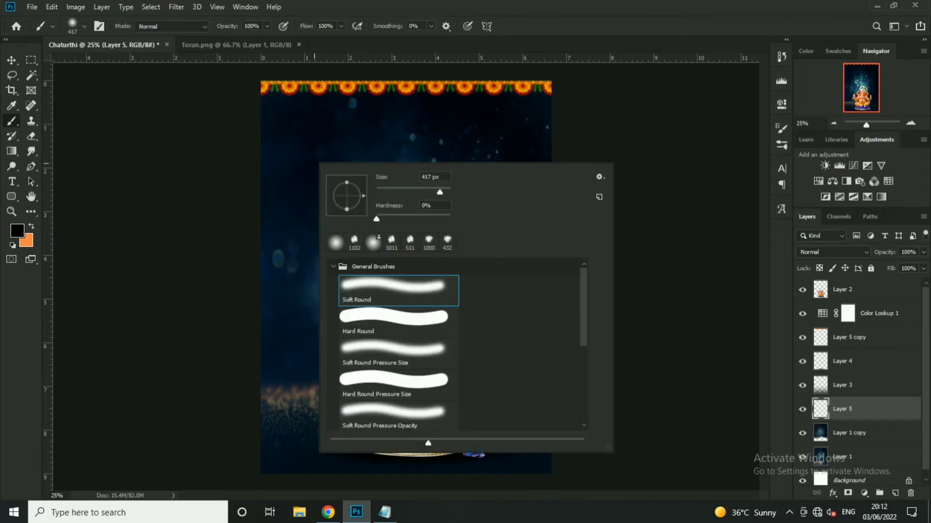
left_click(341, 268)
left_click(334, 334)
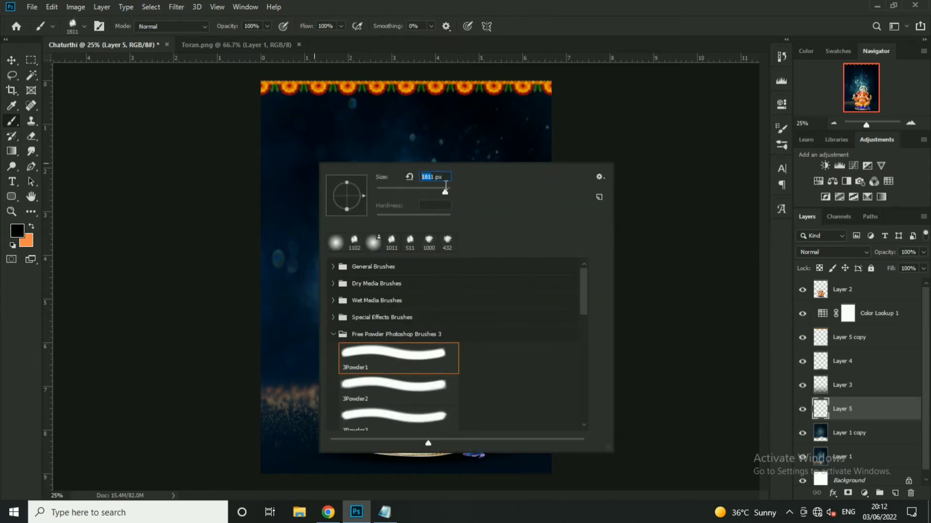
left_click(17, 231)
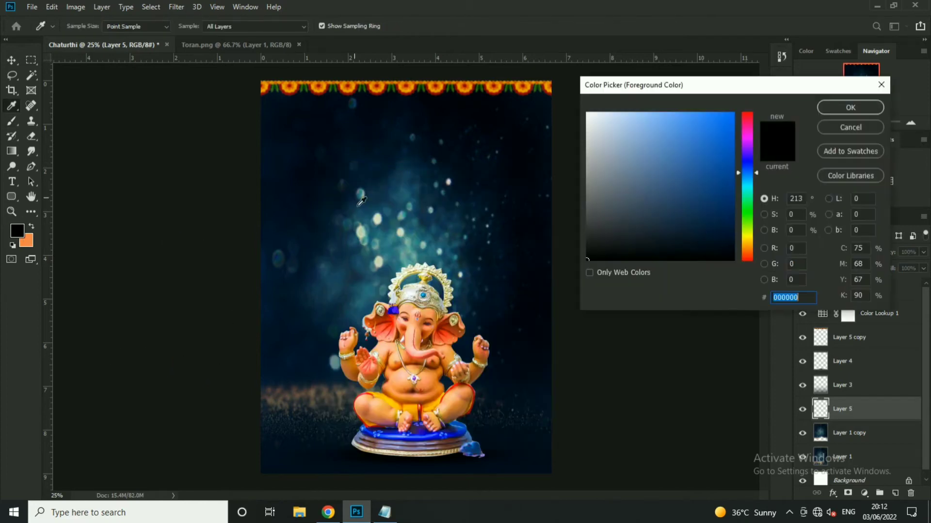
key("Return")
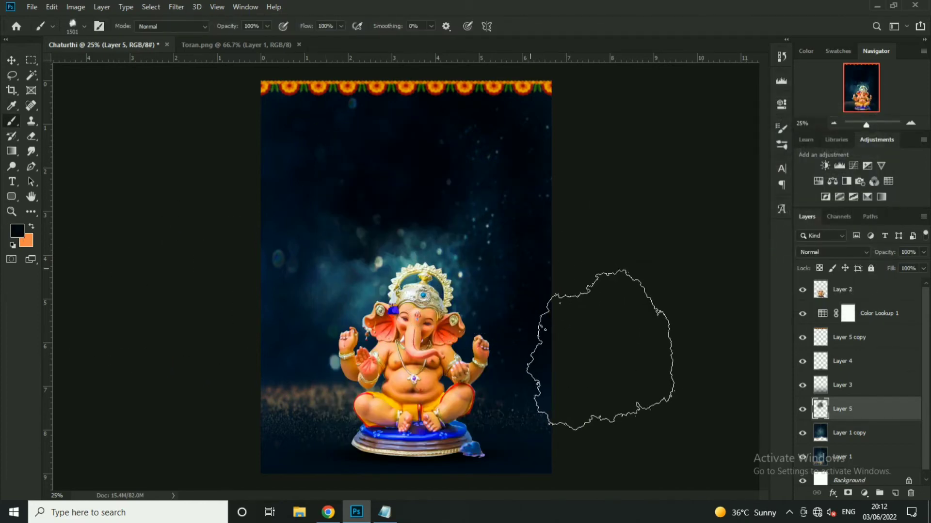
left_click(13, 63)
- Shift the dark powder patch up-left over the background and bring up the Notepad notes
left_click_drag(536, 241, 434, 163)
key("ctrl+t")
key("Return")
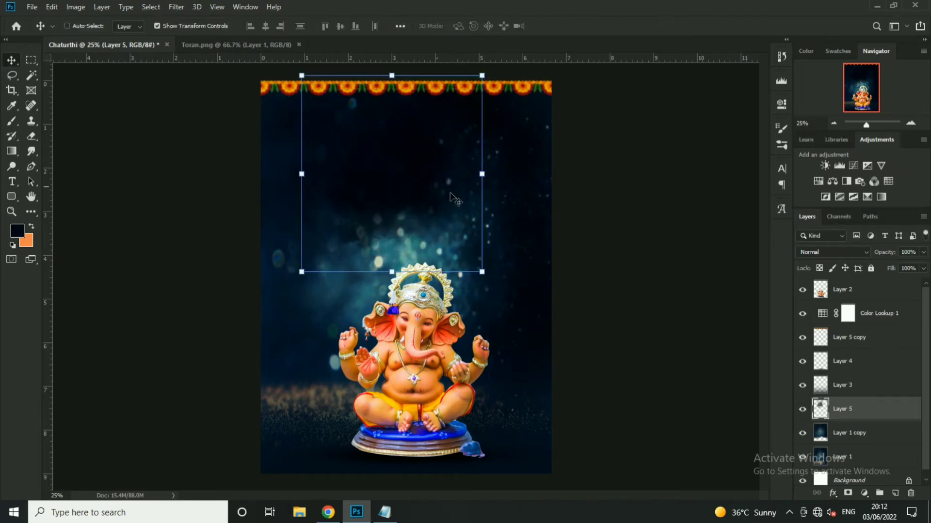
left_click(386, 513)
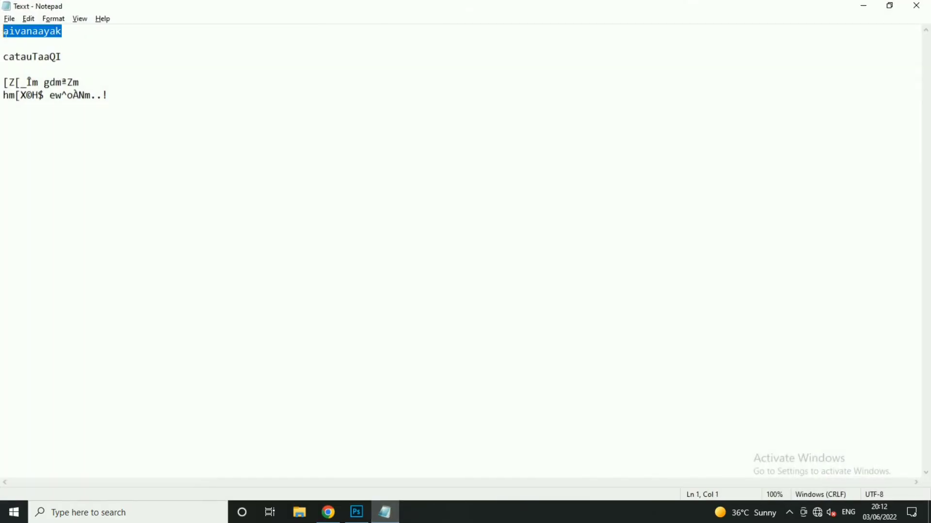
- Add the title विनायक above the idol in white DGFont-029-Calligraphy
left_click(359, 512)
left_click(20, 184)
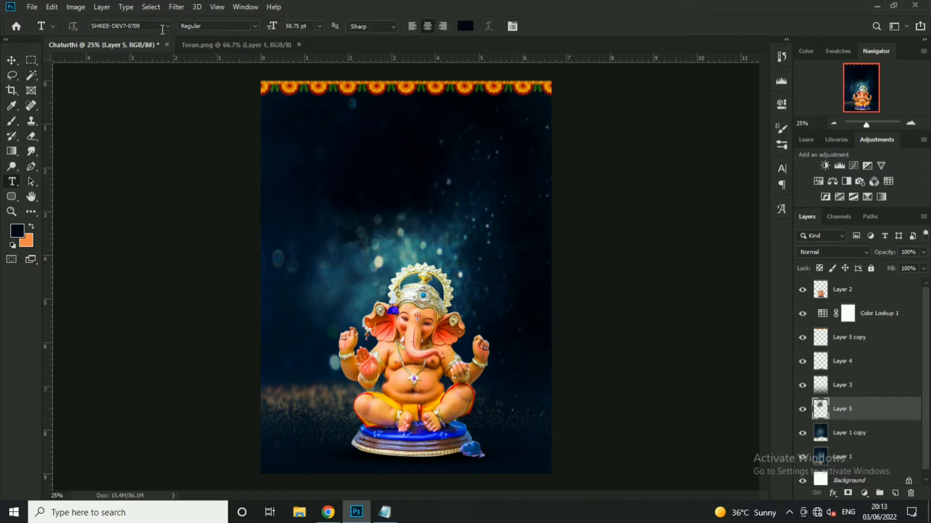
type("DG")
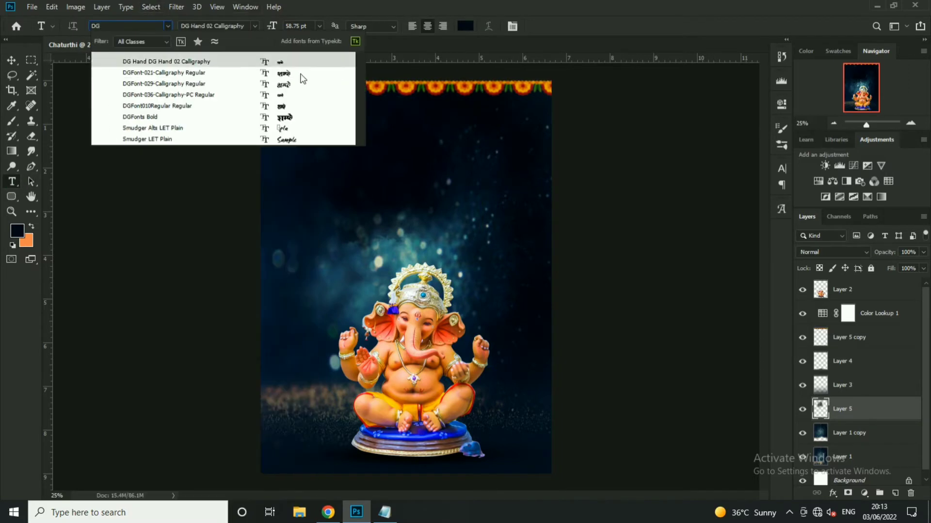
left_click(291, 77)
left_click(375, 203)
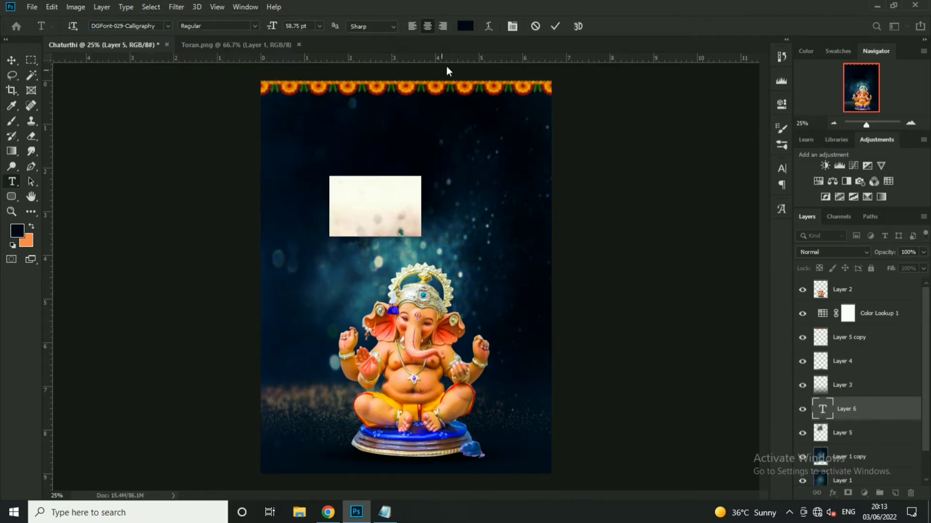
left_click(465, 26)
left_click(850, 108)
left_click(555, 26)
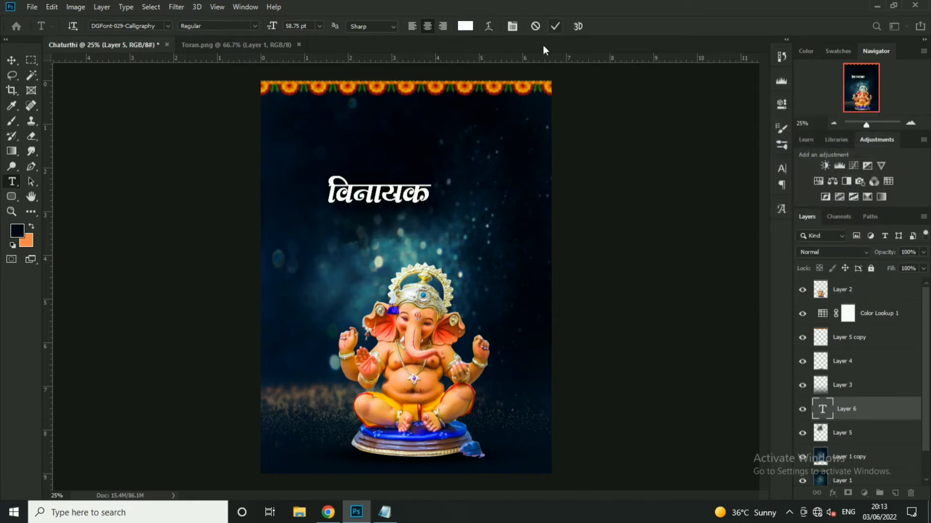
key("v")
- Enlarge the title to about 126% and stretch it taller
scroll(424, 175, "up", 2)
scroll(424, 174, "up", 1)
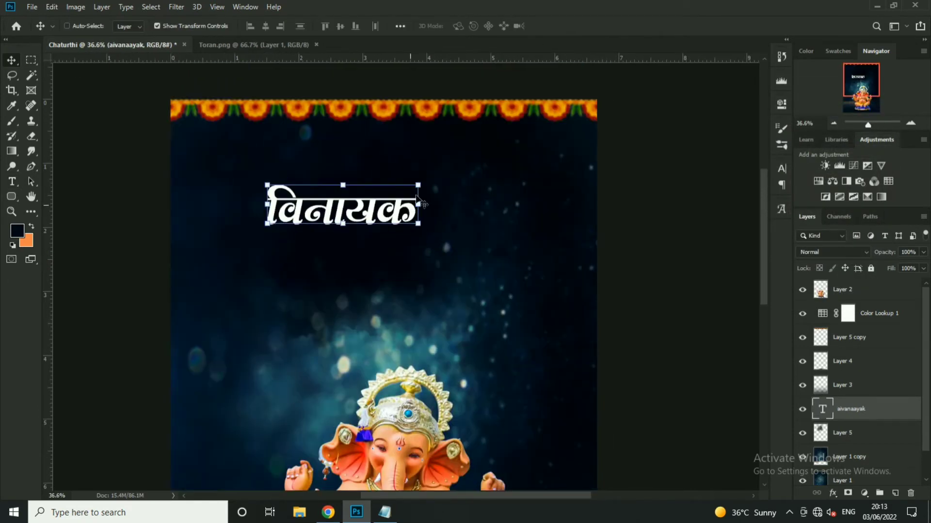
key("ctrl+t")
left_click_drag(419, 191, 448, 184)
key("Return")
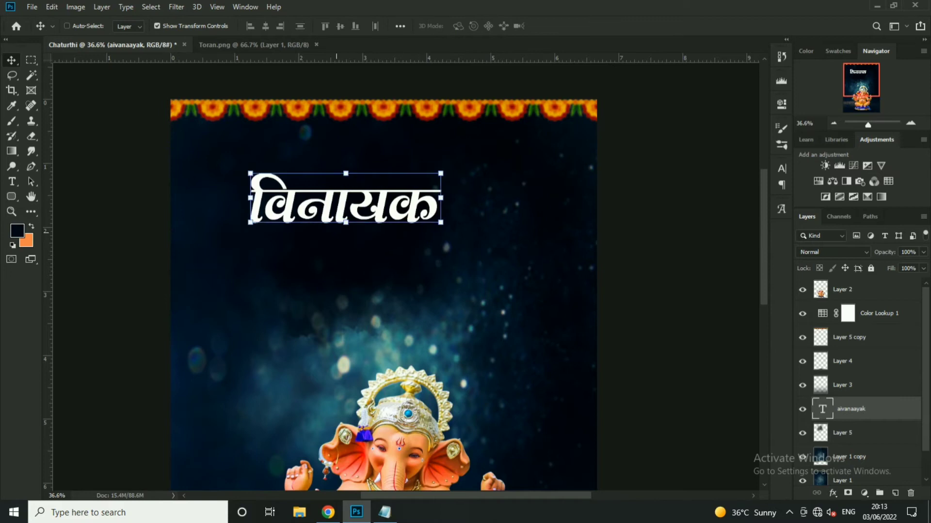
key("ctrl+t")
left_click_drag(344, 285, 346, 316)
key("Return")
key("ctrl+t")
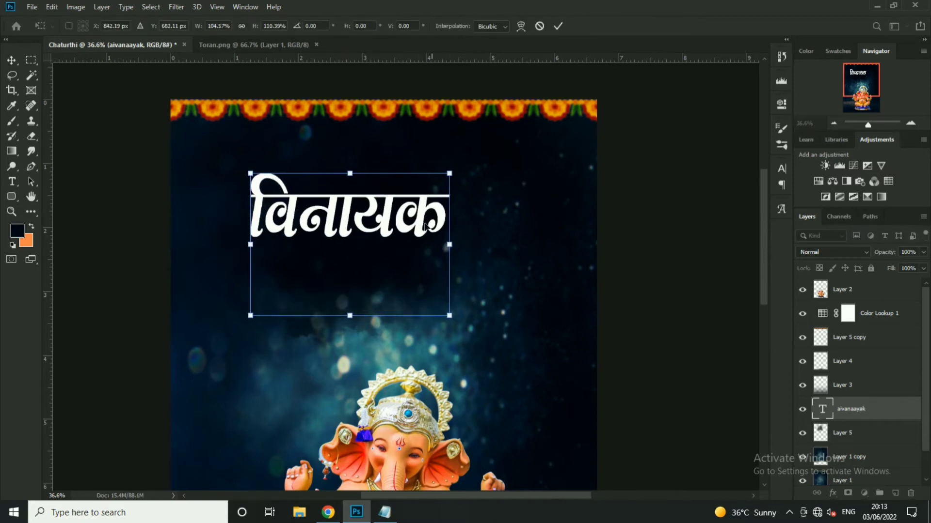
key("Return")
- Duplicate the title and change the copy to चतुर्थी, placed below-right of विनायक
key("v")
left_click_drag(345, 213, 344, 290)
left_click(387, 518)
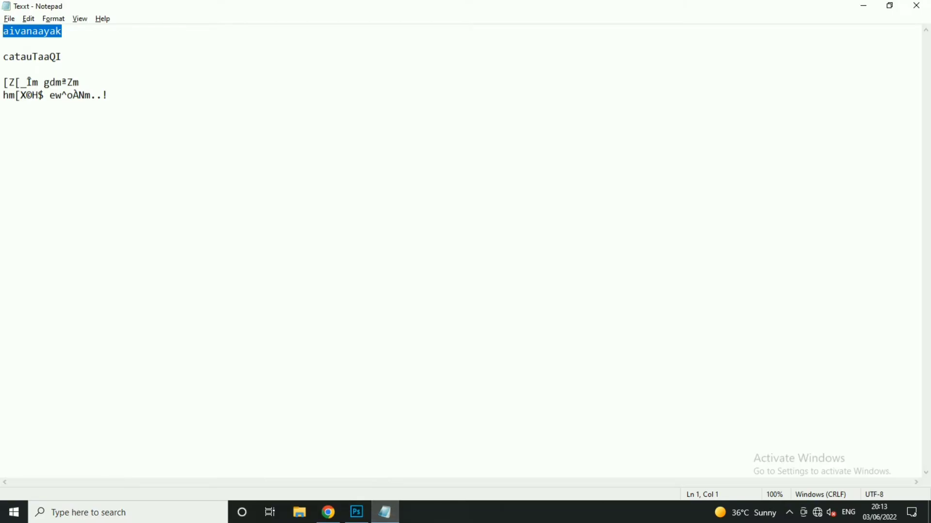
double_click(29, 57)
left_click(357, 513)
double_click(389, 302)
key("ctrl+v")
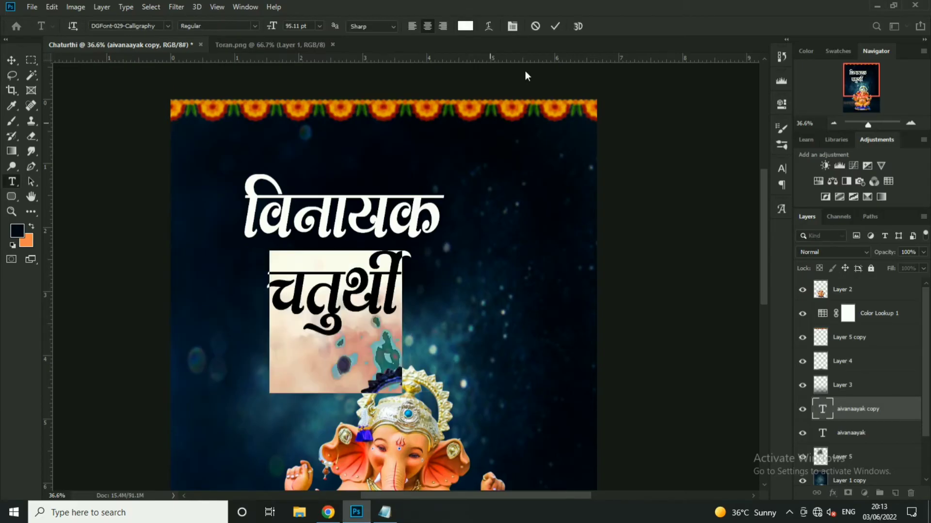
key("ctrl+Return")
key("v")
left_click_drag(390, 284, 460, 255)
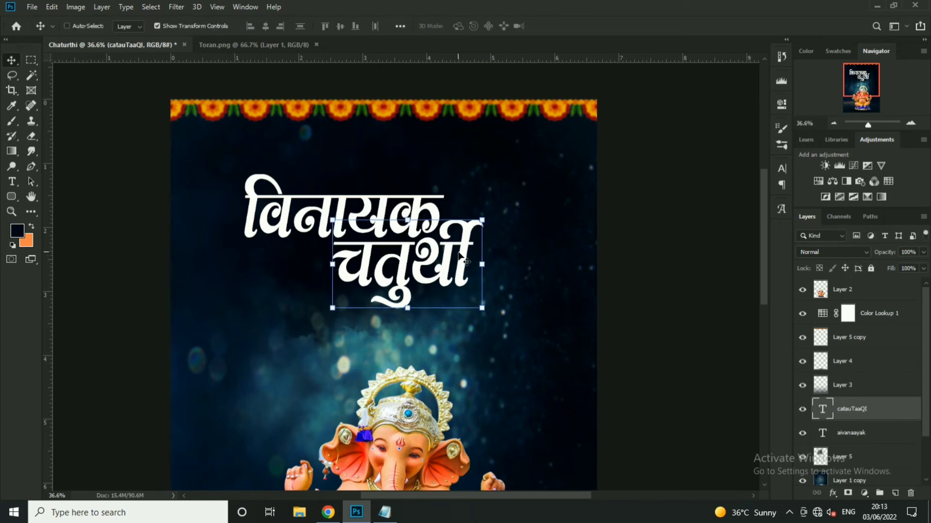
- Nudge the two-word title up, resize it, and shrink विनायक slightly
left_click(404, 206, "shift")
key("ctrl+minus")
key("ctrl+minus")
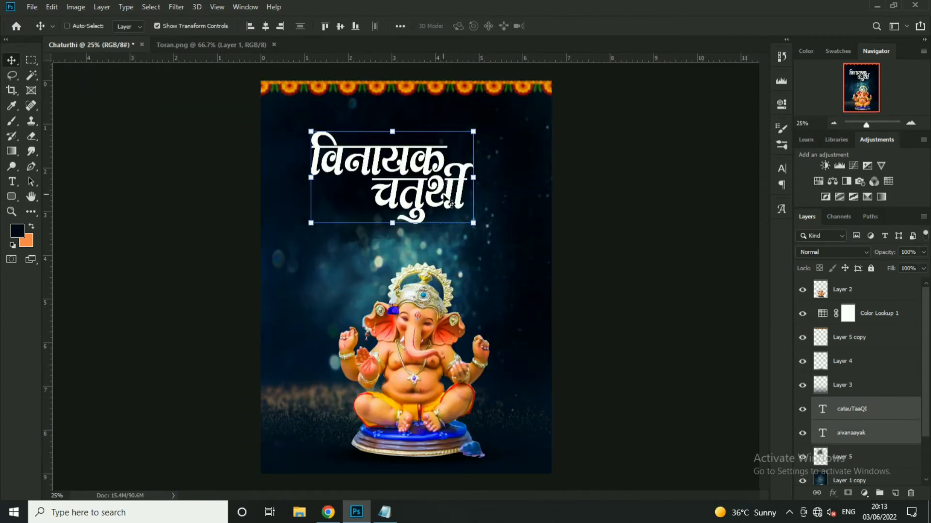
key("shift+Up")
key("shift+Up")
key("shift+Up")
key("shift+Up")
key("shift+Up")
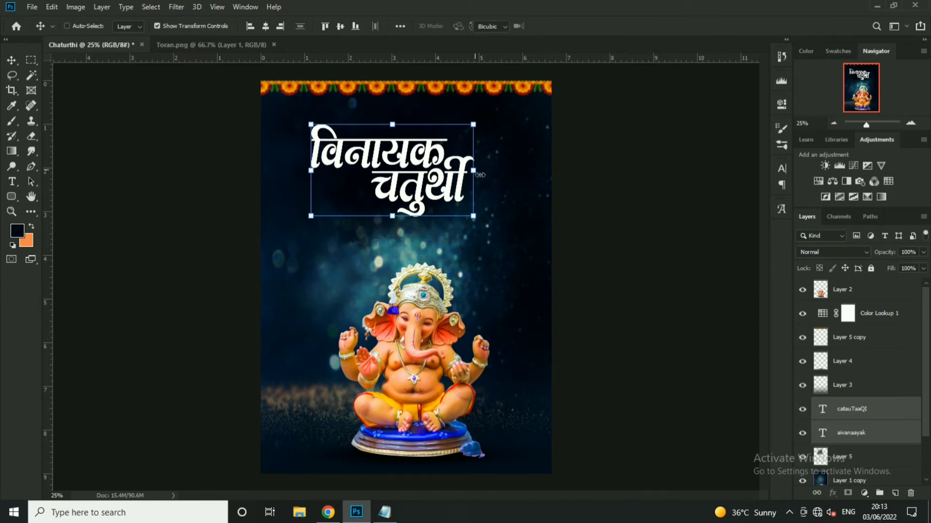
left_click_drag(479, 175, 490, 150)
key("Return")
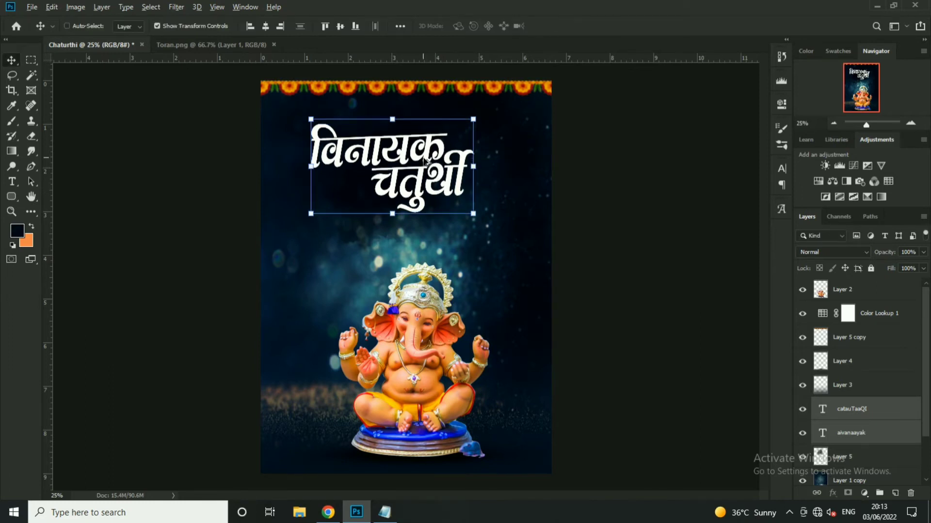
key("ctrl+plus")
left_click(427, 216, "ctrl")
key("ctrl+t")
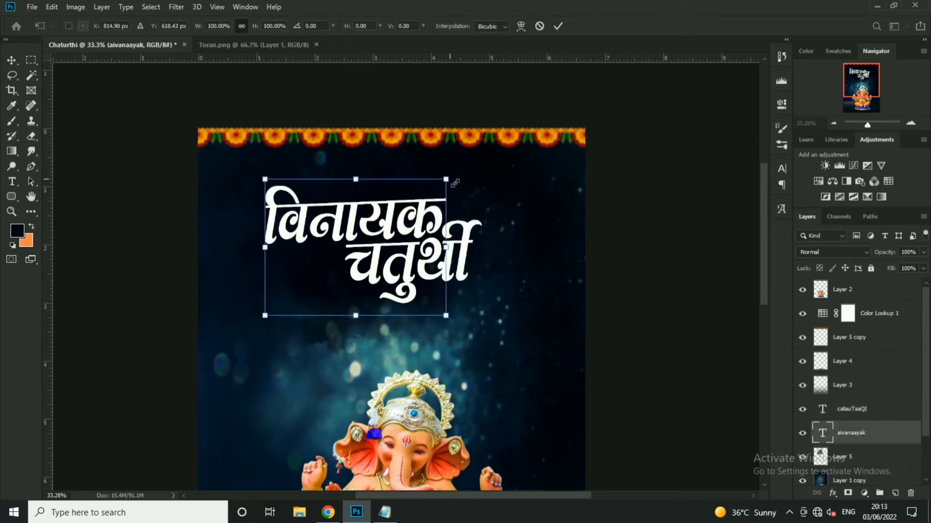
left_click_drag(454, 183, 450, 188)
key("Return")
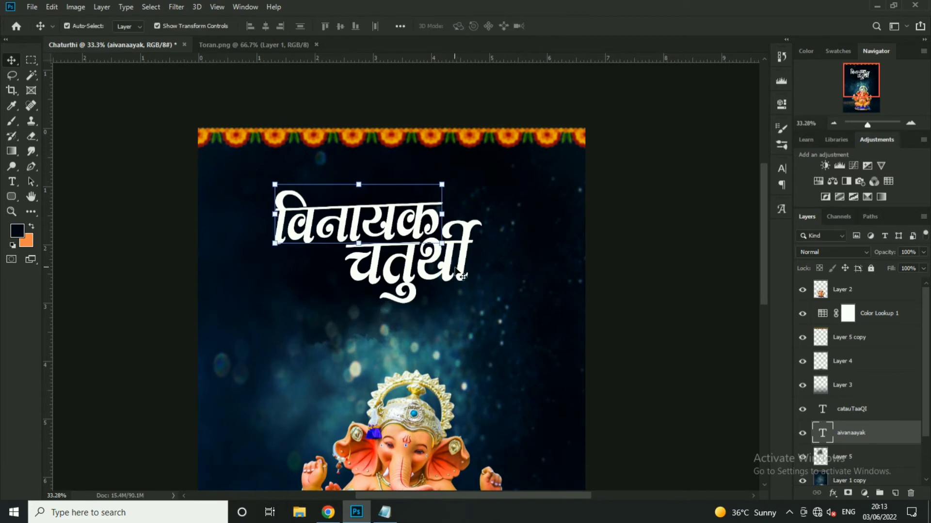
- Duplicate both the विनायक and चतुर्थी text layers
double_click(460, 277)
left_click(544, 25)
left_click(458, 276, "shift")
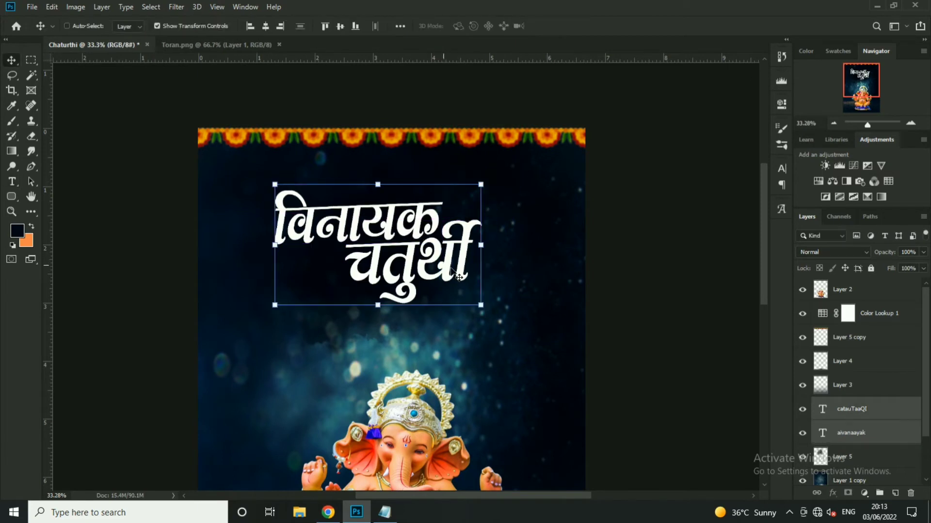
scroll(451, 268, "down", 3)
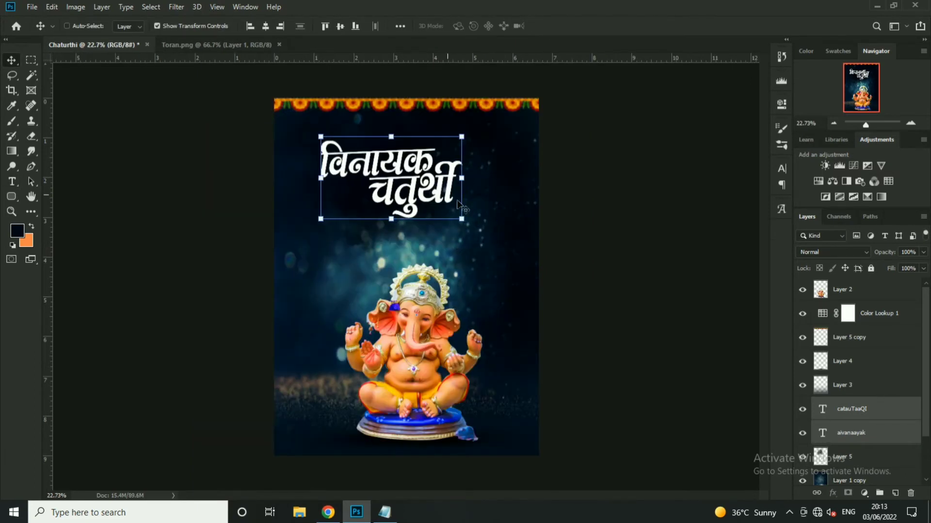
left_click(601, 211, "ctrl")
scroll(423, 238, "up", 1)
scroll(422, 237, "up", 1)
scroll(423, 237, "up", 1)
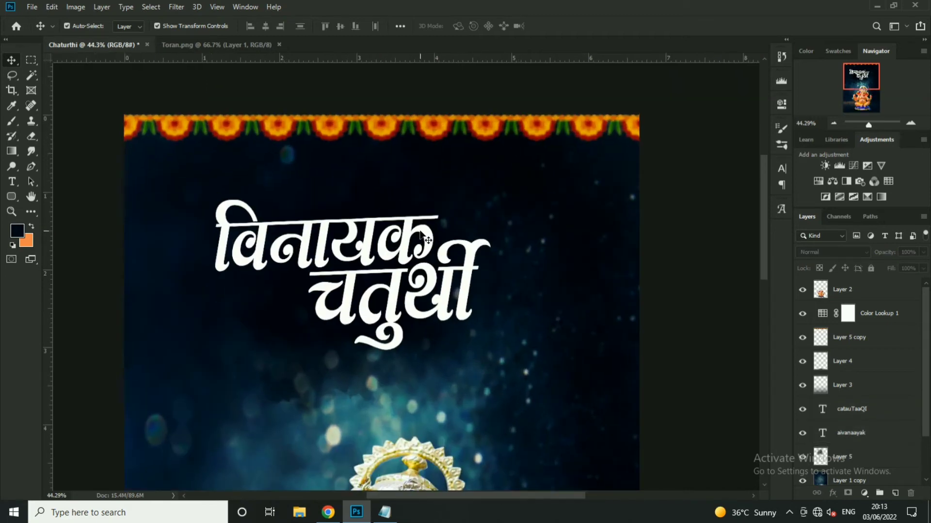
double_click(457, 276)
left_click(555, 26)
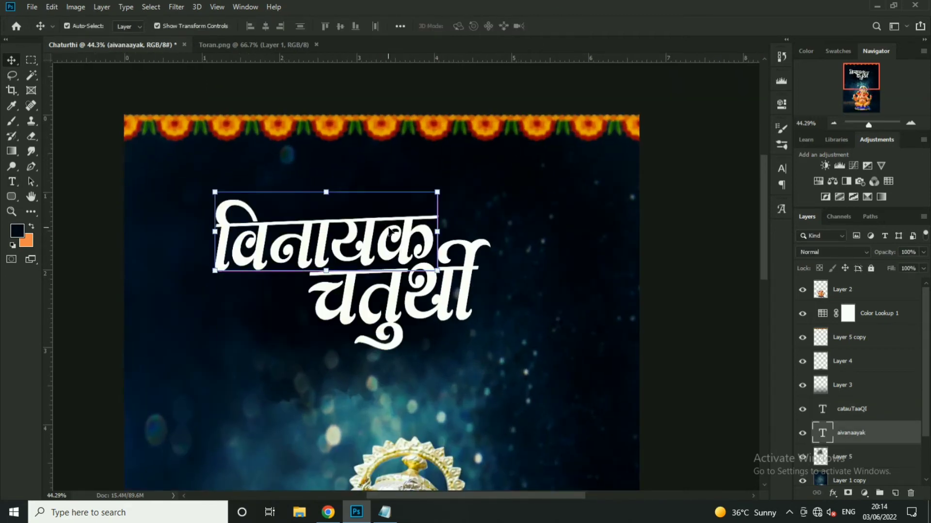
key("ctrl+j")
left_click(387, 300)
key("ctrl+j")
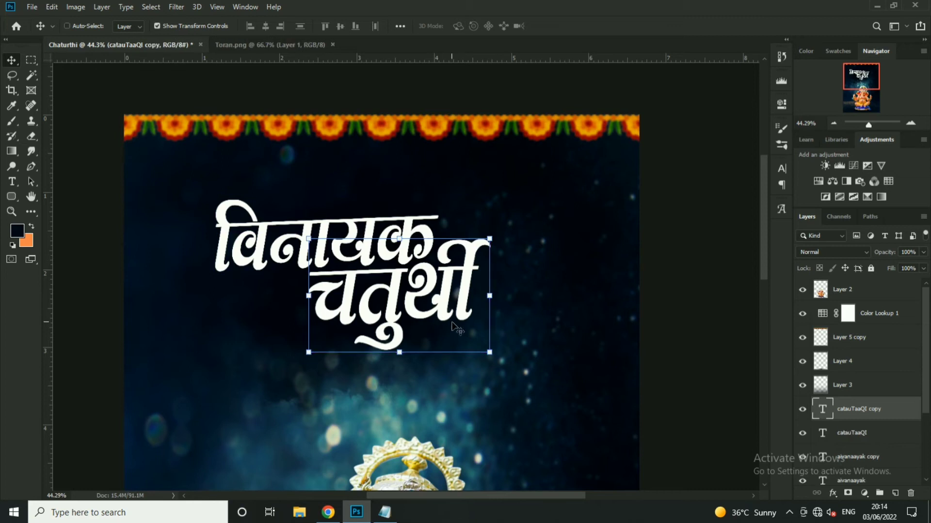
- Select the original विनायक text layer and add a Stroke effect
right_click(406, 265)
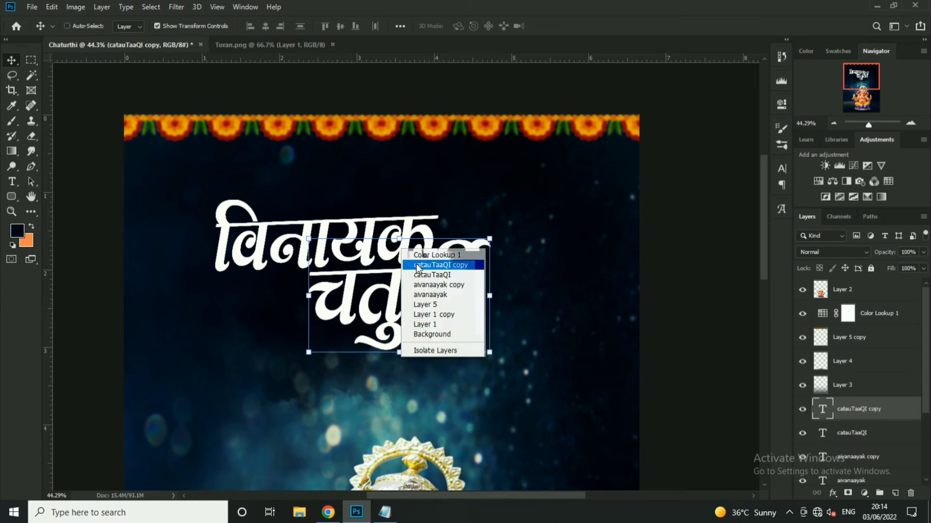
left_click(901, 436)
double_click(901, 313)
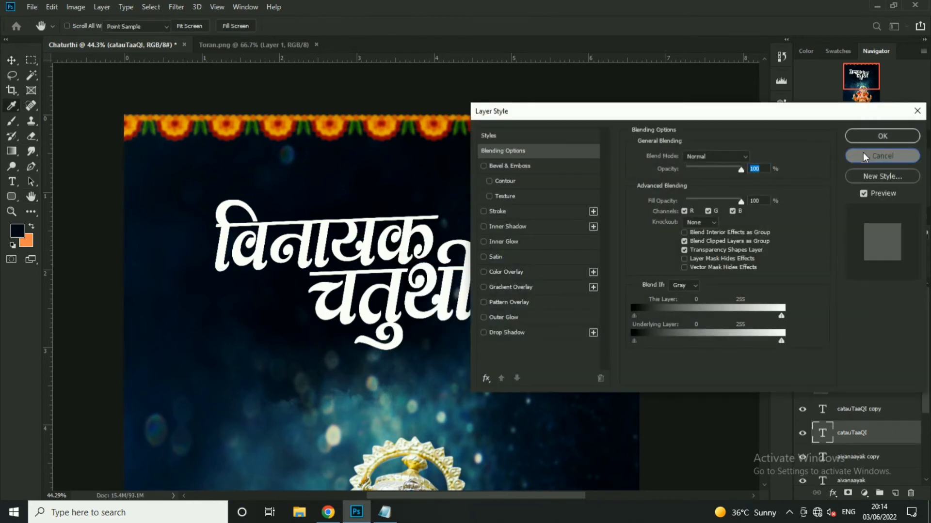
left_click(887, 154)
right_click(375, 238)
left_click(397, 249)
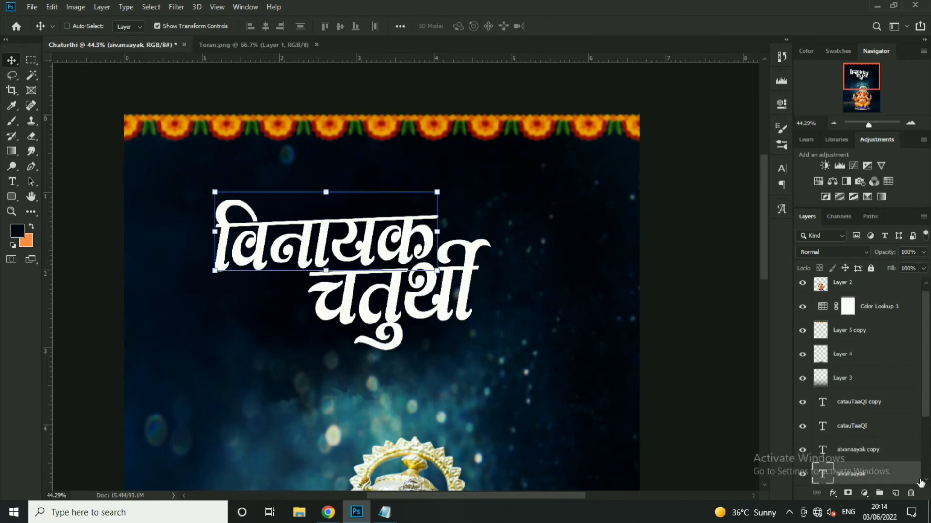
left_click(512, 213)
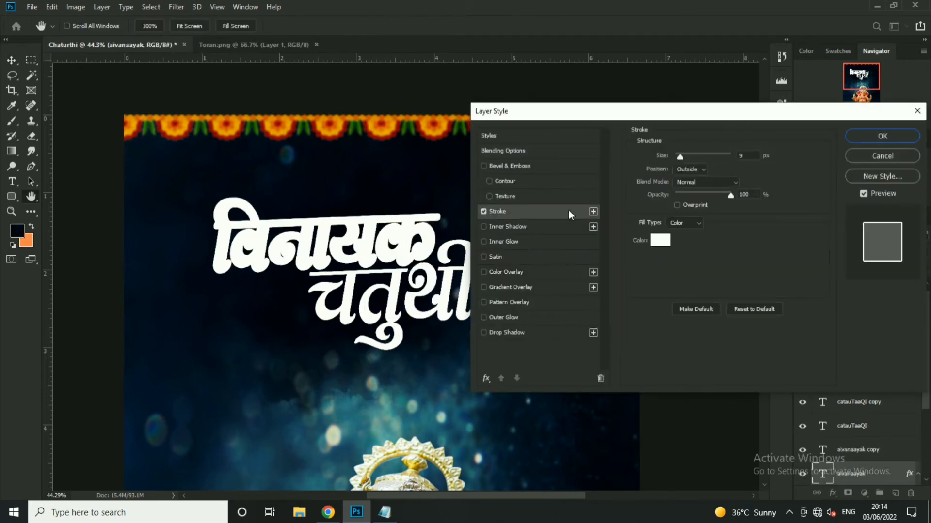
- Set the stroke to white, Overlay blend, 40 px, 75% opacity
left_click(661, 240)
left_click(847, 108)
left_click(707, 182)
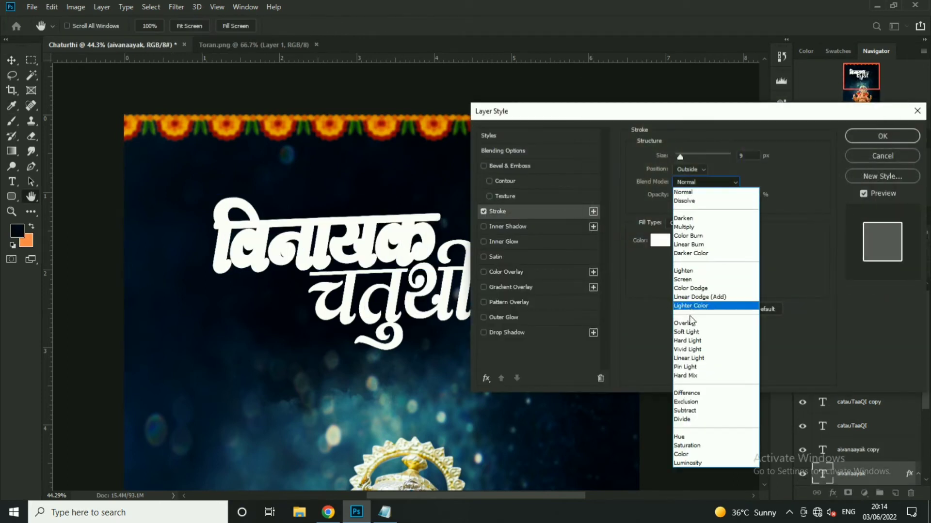
left_click(693, 320)
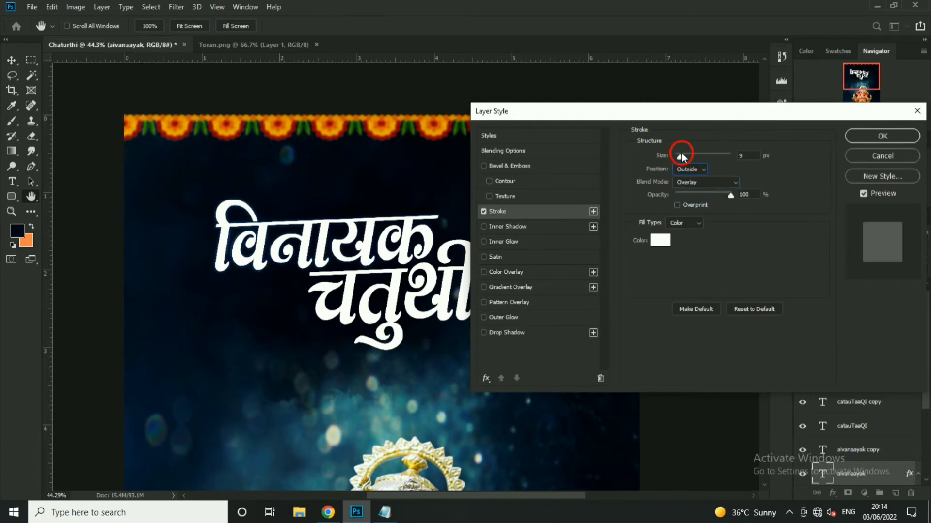
left_click_drag(681, 156, 687, 156)
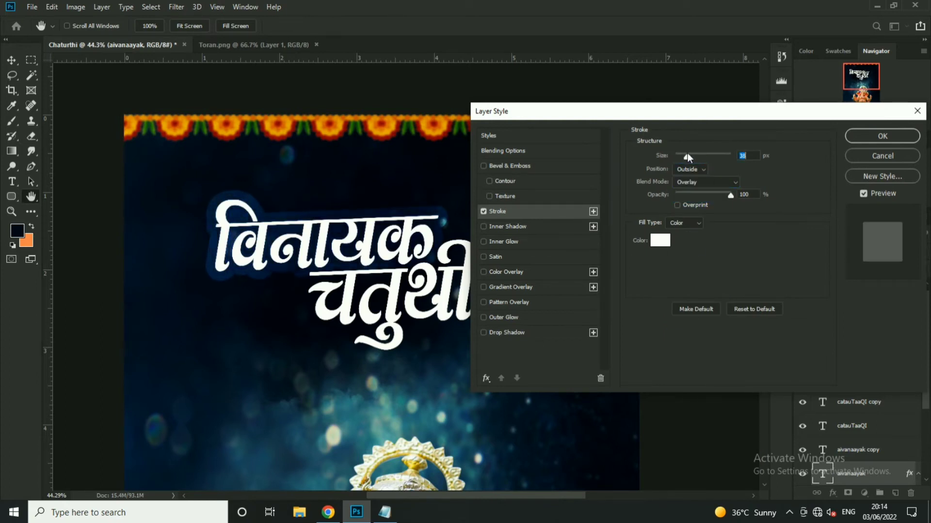
left_click_drag(731, 195, 719, 195)
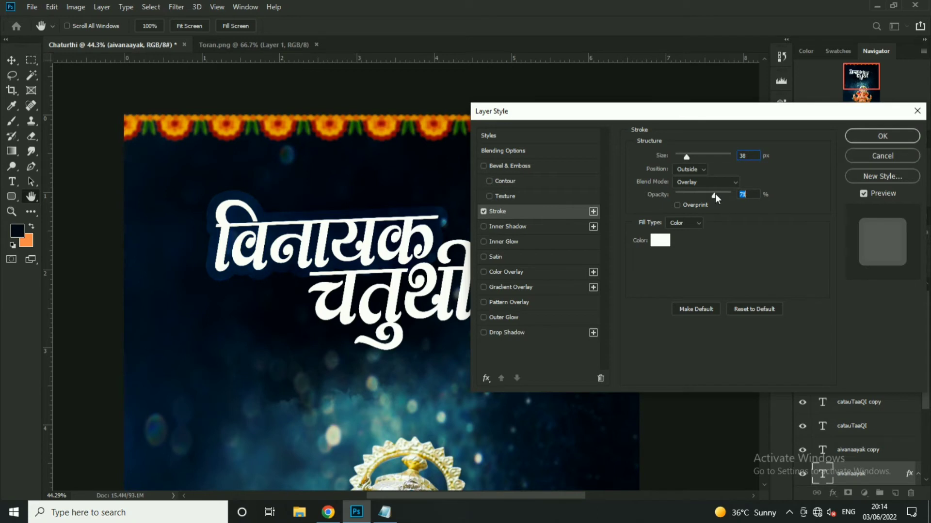
type("75")
key("Tab")
type("40")
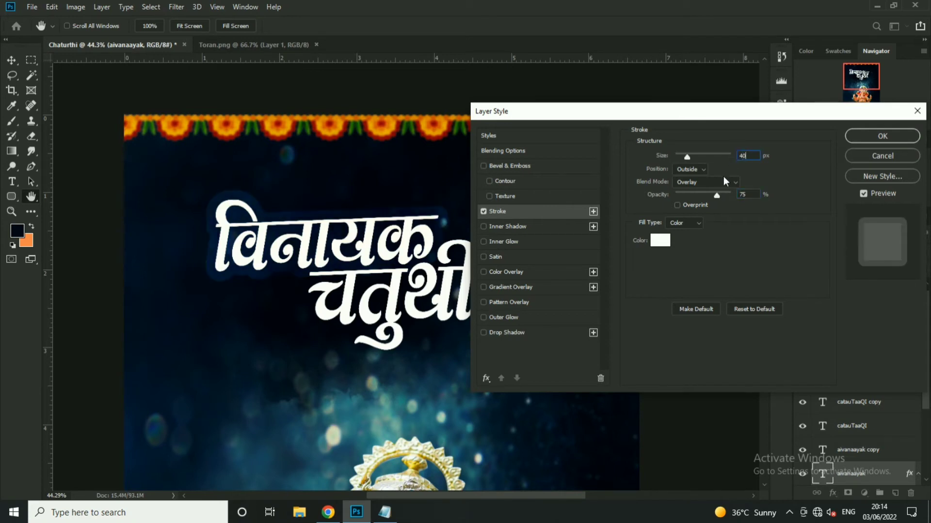
key("Return")
- Apply the same stroke to the चतुर्थी text copy
right_click(422, 283)
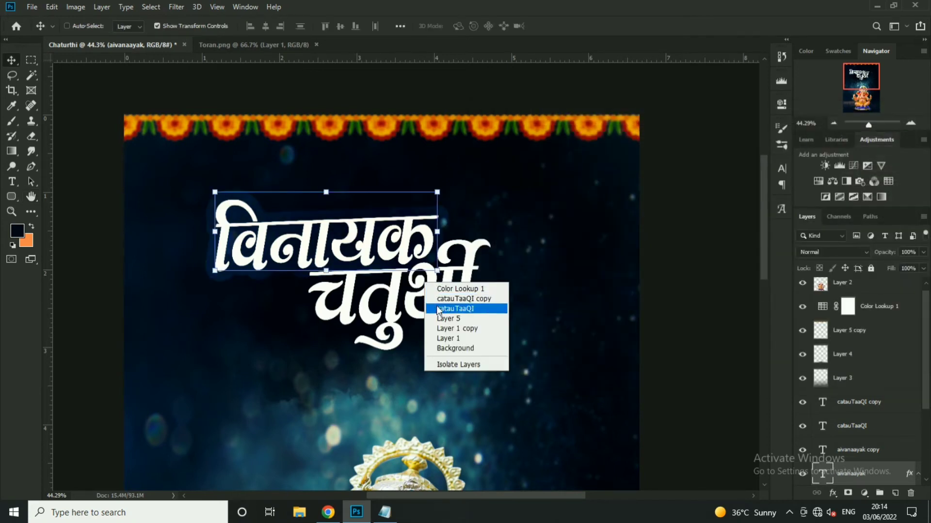
left_click(429, 307)
right_click(420, 313)
left_click(426, 318)
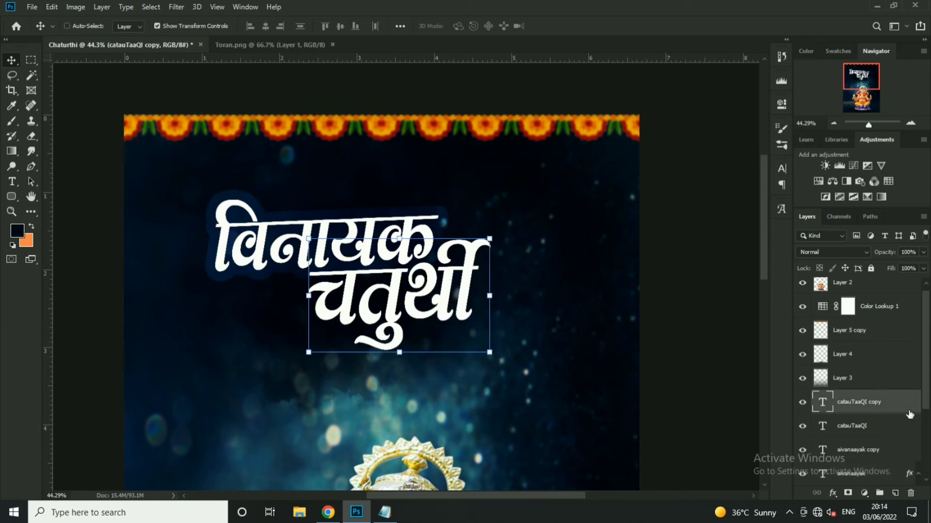
left_click(507, 211)
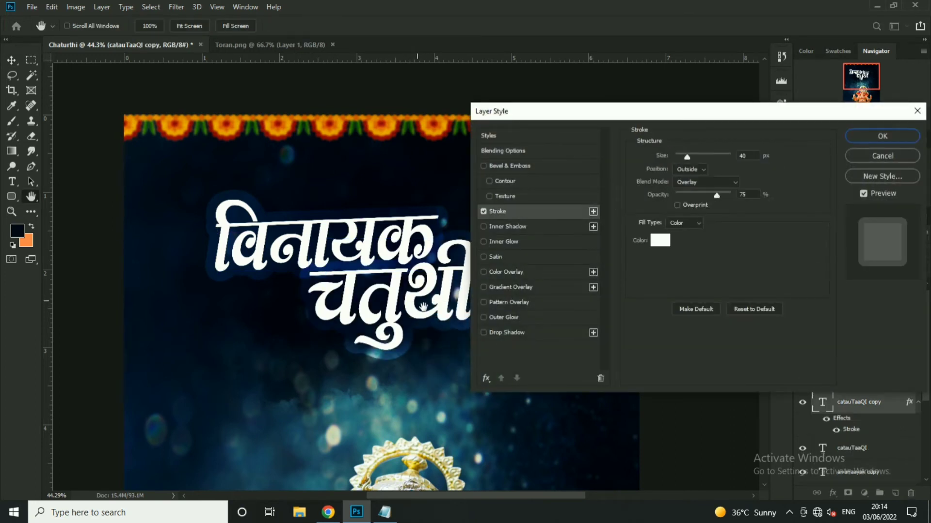
key("Return")
- Select the विनायक text copy from the stacked layers list
right_click(433, 287)
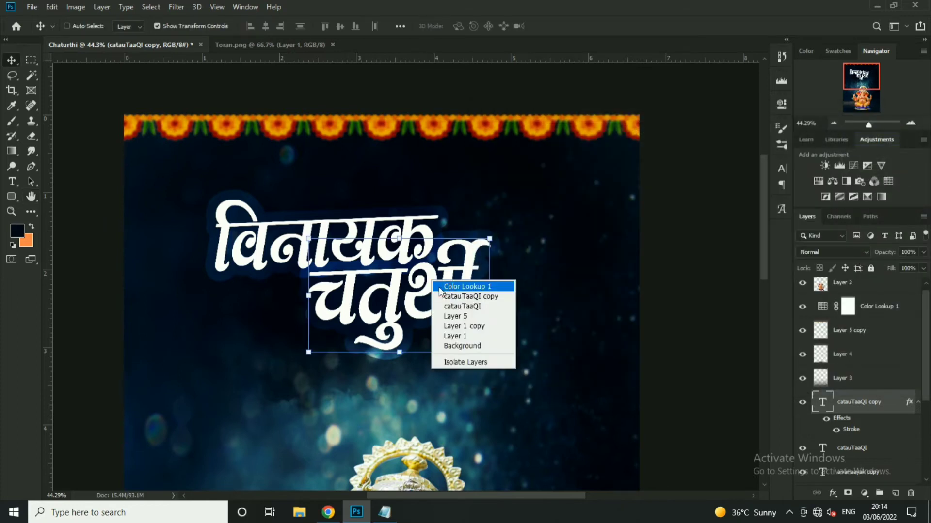
left_click(441, 289)
right_click(358, 232)
left_click(379, 246)
- Open Text Back.png and drag the paper texture into the poster
left_click(293, 48)
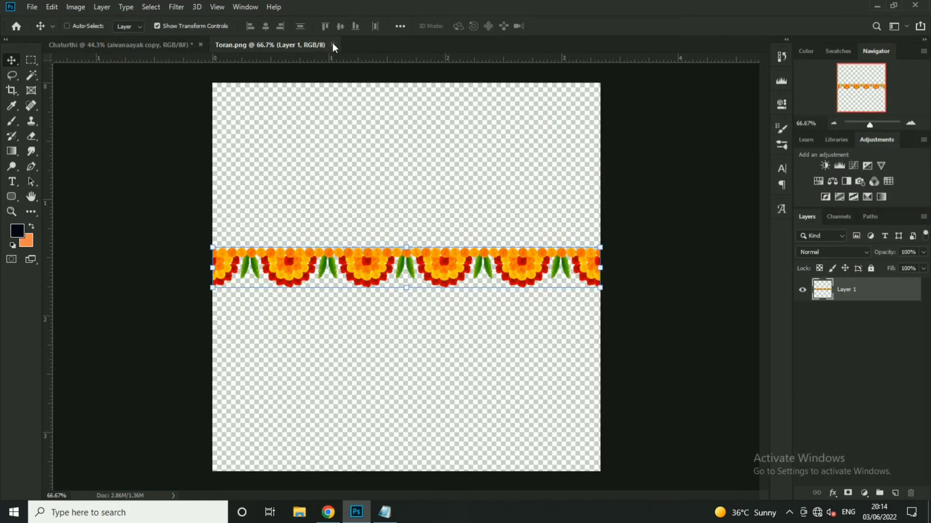
left_click(333, 45)
left_click(32, 7)
left_click(24, 29)
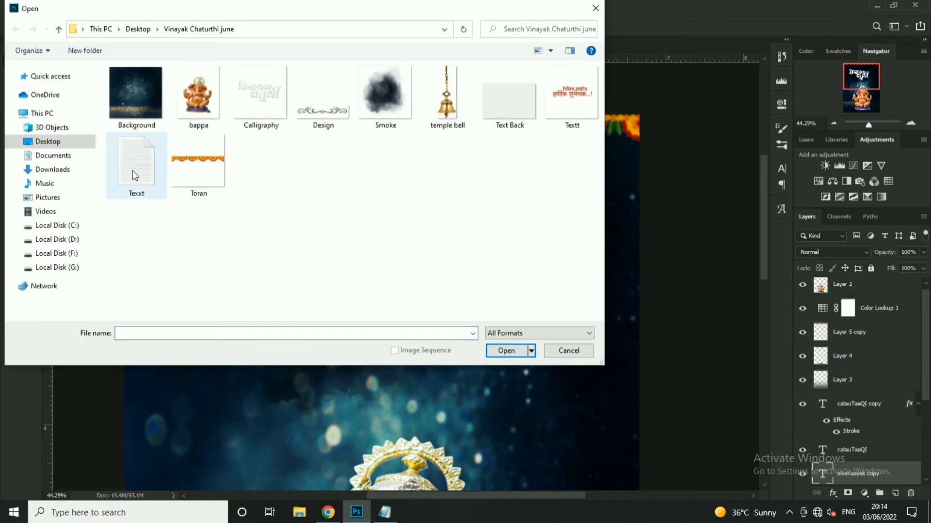
left_click(133, 172)
double_click(523, 104)
left_click_drag(319, 205, 294, 220)
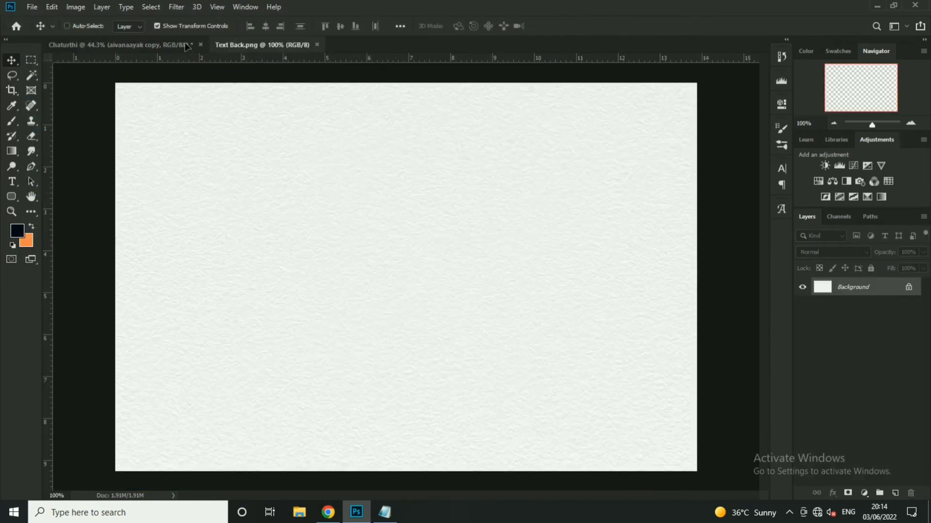
- Clip the texture layer to the title text below it
right_click(898, 465)
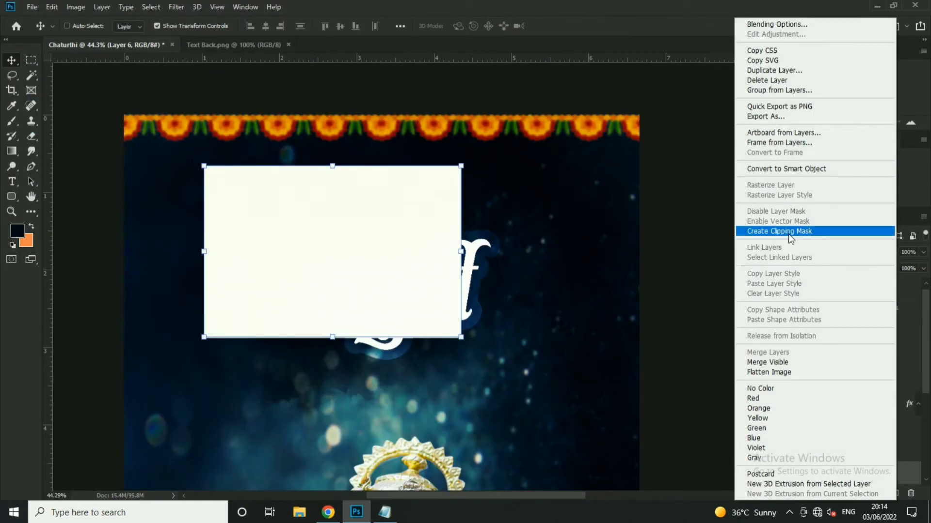
left_click(788, 231)
left_click(899, 456)
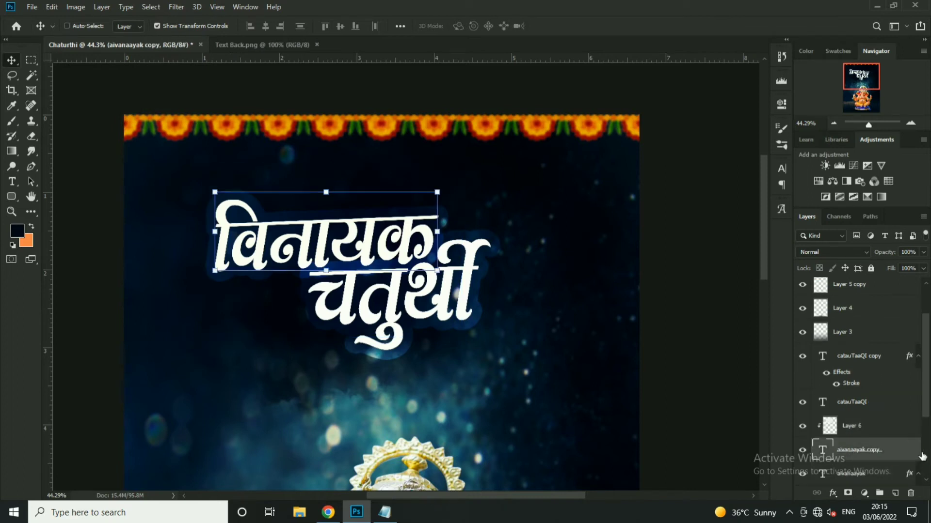
- Give the विनायक copy a drop shadow at 35% opacity and 17 px distance
double_click(900, 455)
left_click(504, 331)
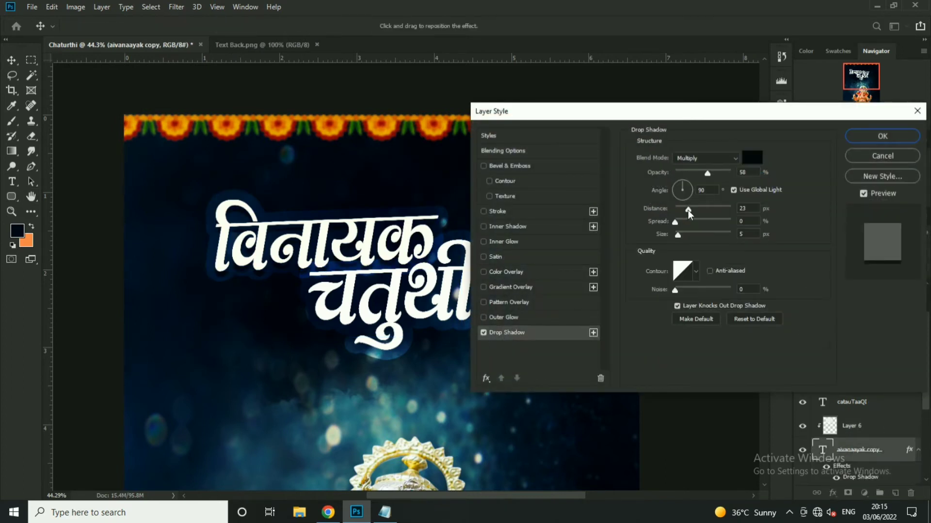
left_click_drag(688, 211, 685, 210)
left_click_drag(706, 176, 694, 178)
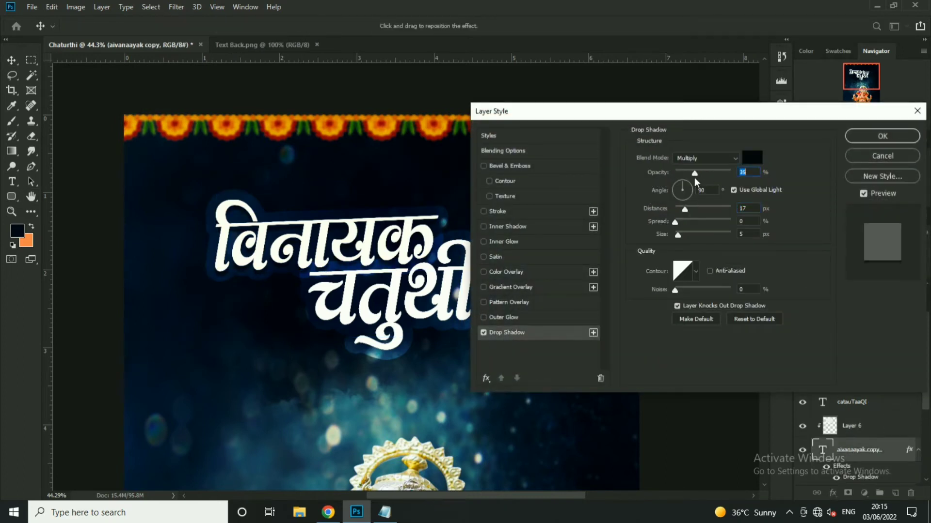
key("Return")
scroll(357, 233, "up", 3)
- Add an Inner Bevel, Smooth, size 18 emboss to the विनायक copy
right_click(357, 234)
left_click(383, 243)
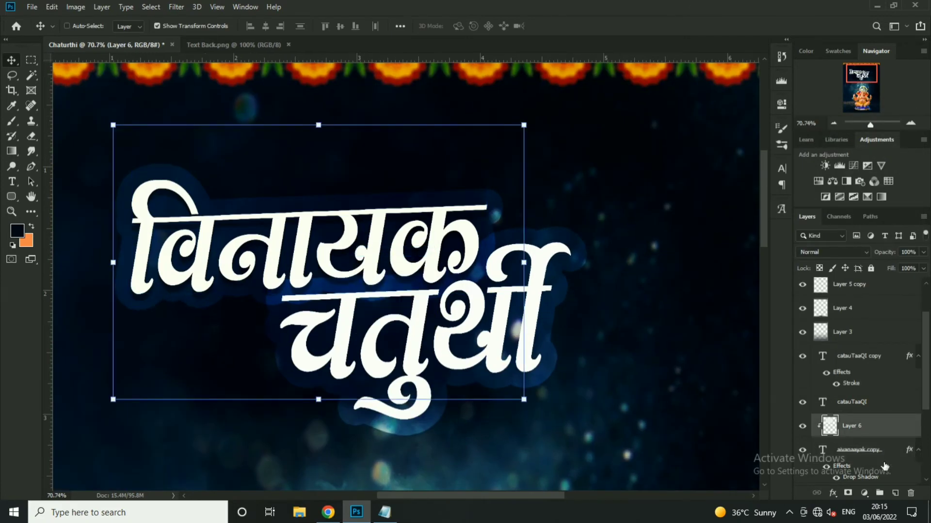
left_click(902, 455)
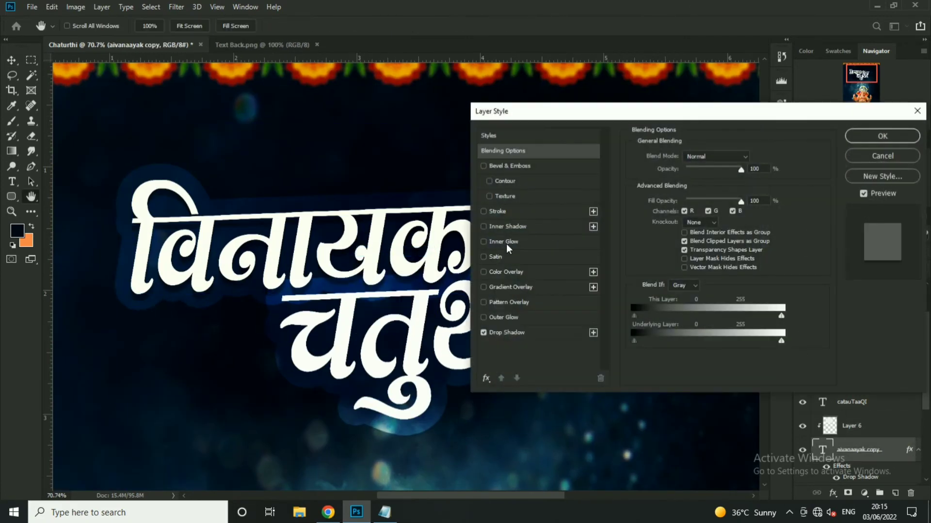
left_click(509, 165)
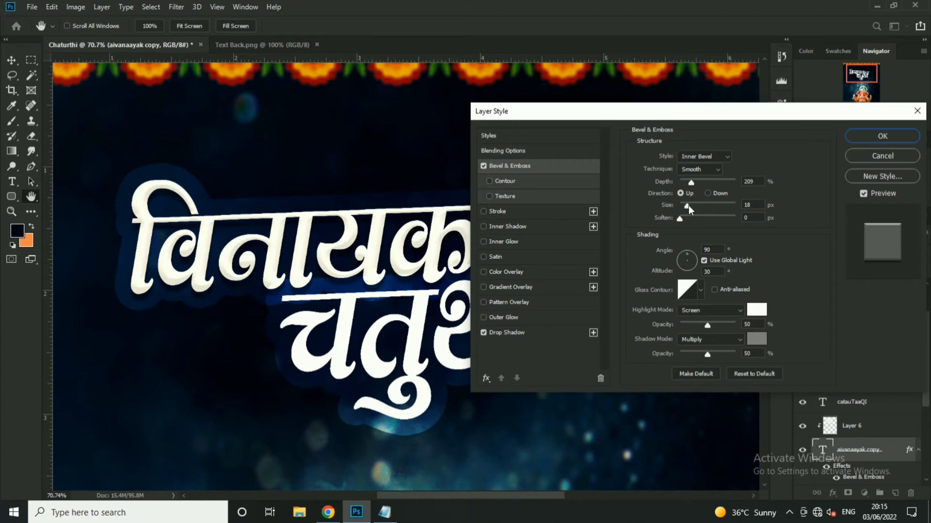
left_click(694, 182)
key("Return")
right_click(502, 320)
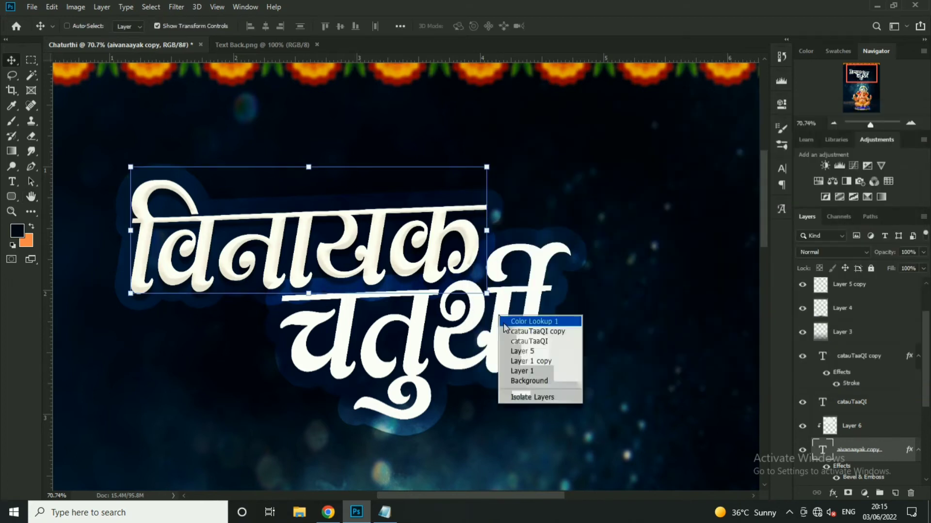
left_click(533, 332)
- Drag the Text Back texture into the poster and clip it to the चतुर्थी copy
scroll(507, 315, "down", 1)
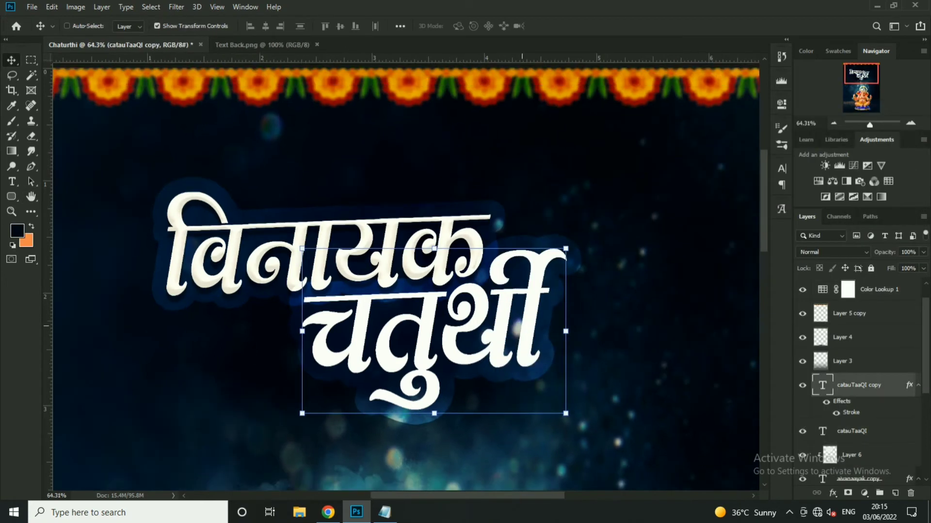
left_click(261, 45)
mouse_move(304, 154)
left_mouse_down()
mouse_move(225, 74)
mouse_move(472, 287)
left_mouse_up()
right_click(853, 408)
left_click(776, 231)
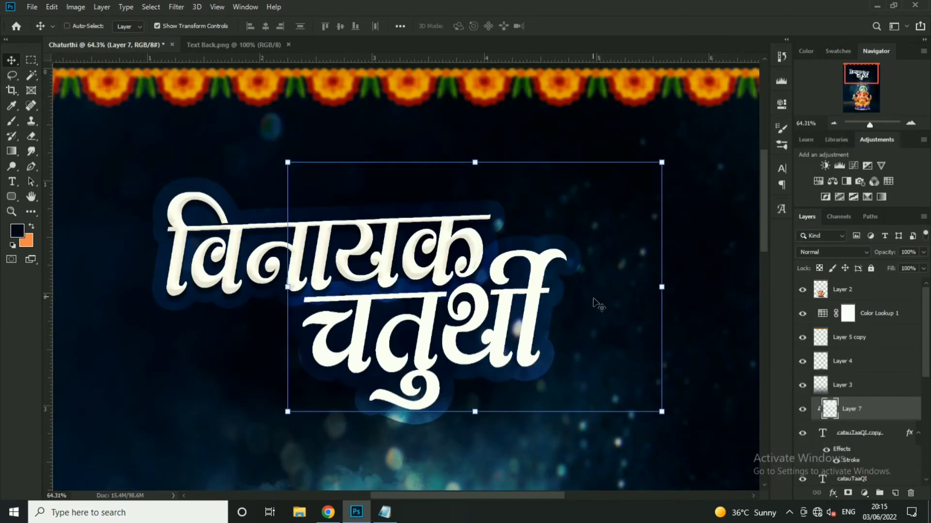
left_click_drag(599, 305, 647, 306)
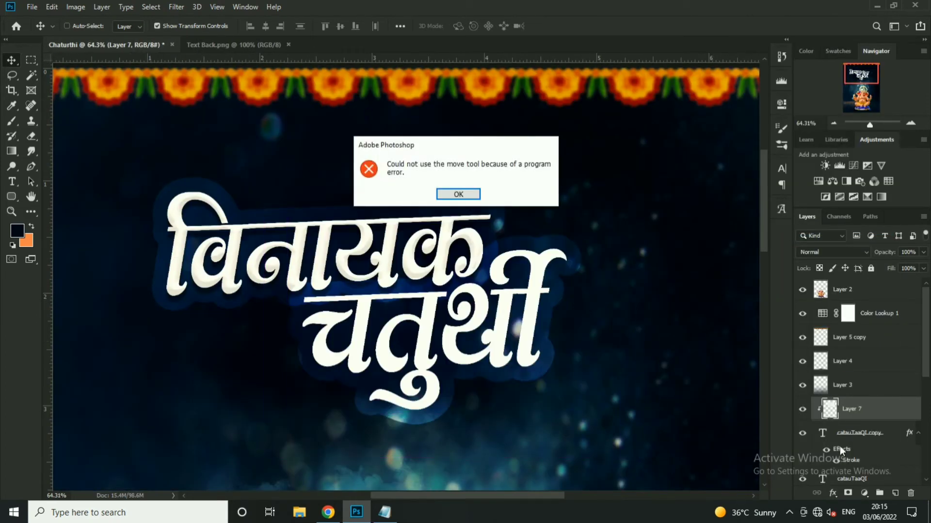
key("Return")
- Try a drop shadow on the चतुर्थी copy, discard it, and delete the texture layer
left_click(902, 441)
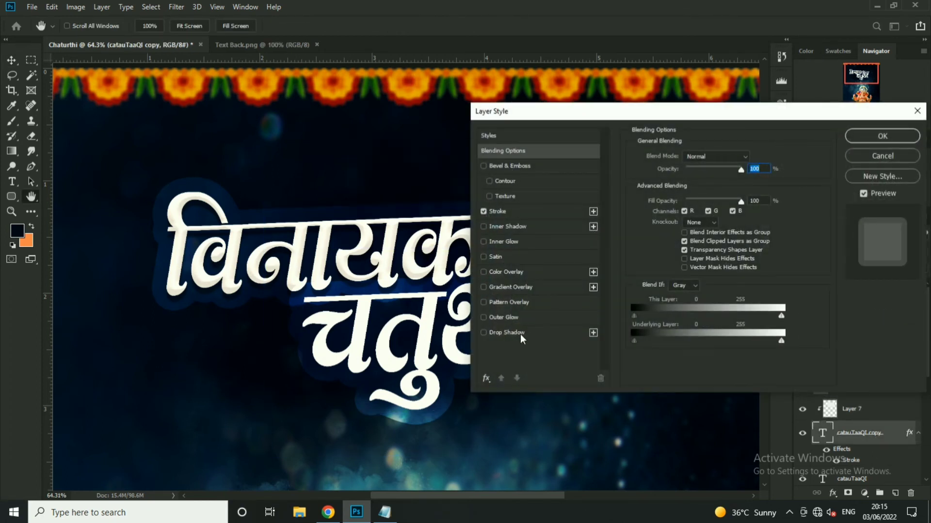
left_click(520, 333)
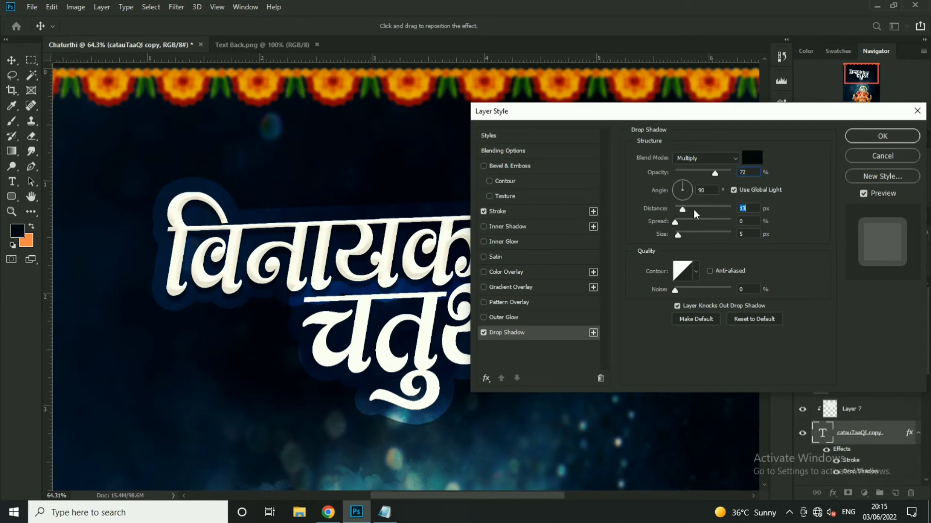
key("Escape")
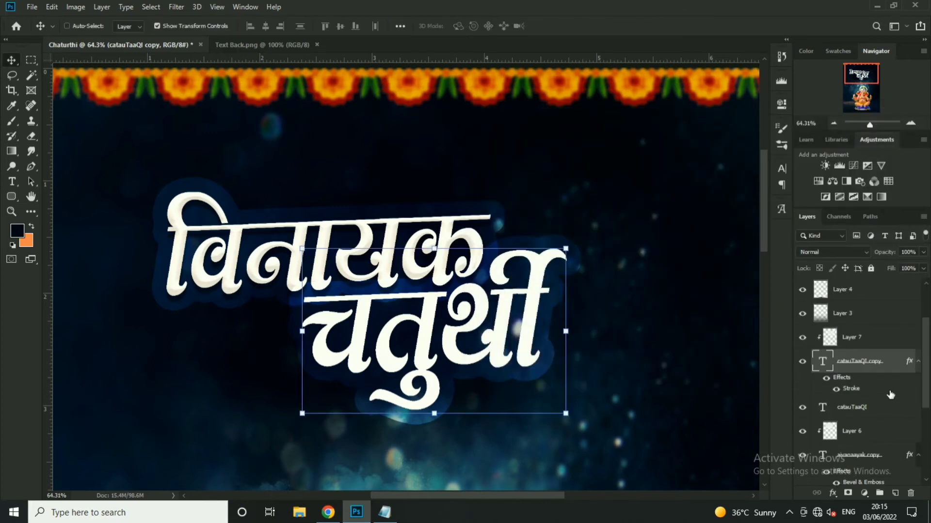
left_click(869, 342)
key("Delete")
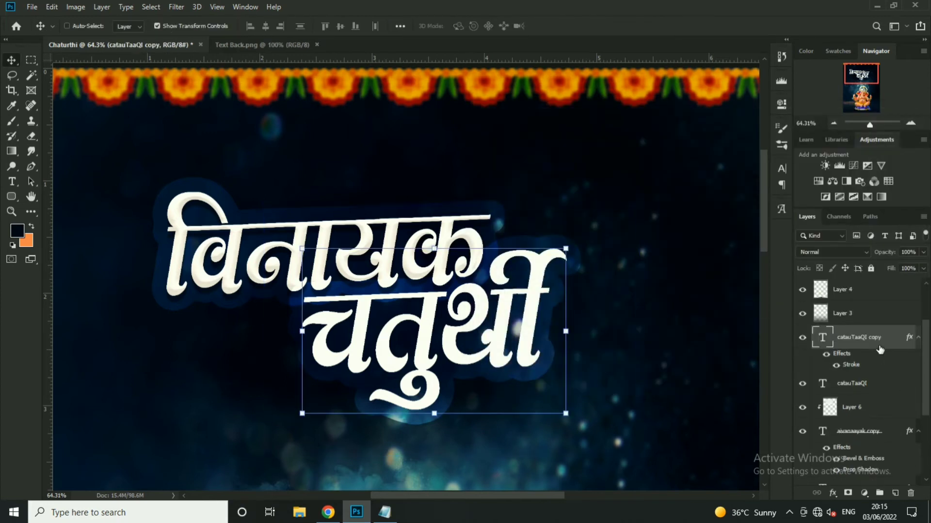
- Bring Text Back.png in again as Layer 7 and clip it to the title text
right_click(487, 313)
left_click(489, 321)
left_click(272, 44)
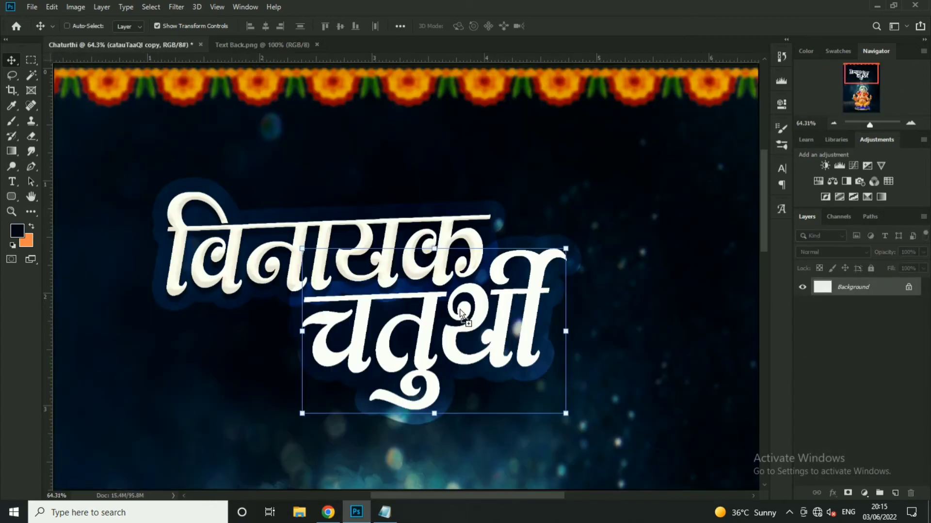
left_click_drag(189, 54, 460, 315)
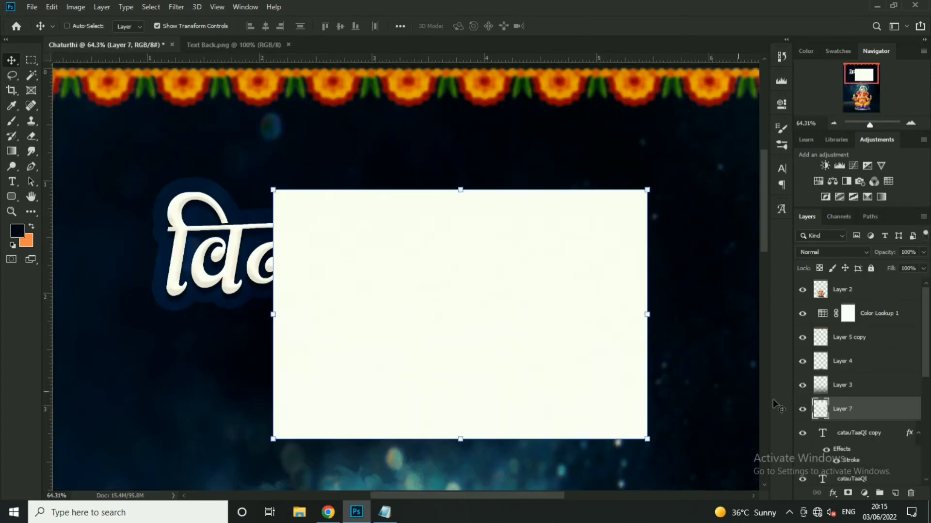
right_click(872, 409)
left_click(765, 231)
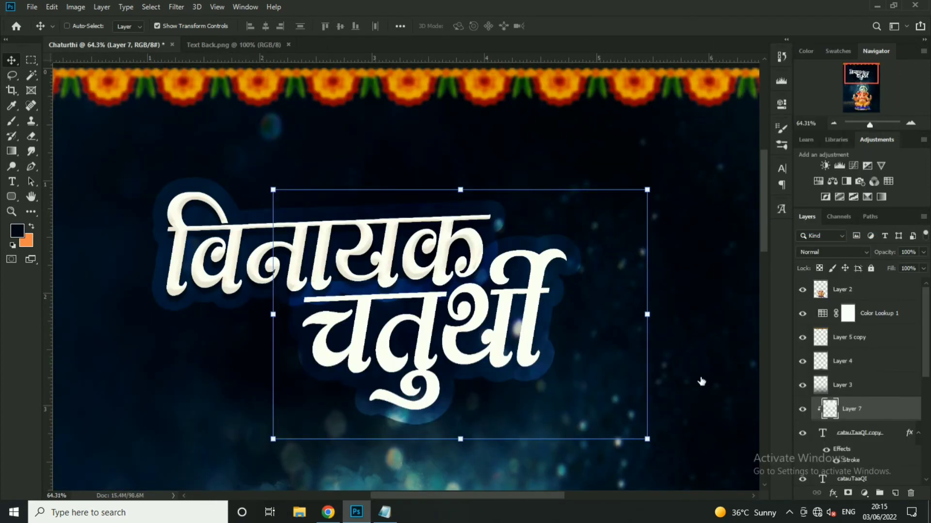
- Try a drop shadow on the चतुर्थी copy again, then release the texture's clipping mask
double_click(888, 445)
left_click(519, 334)
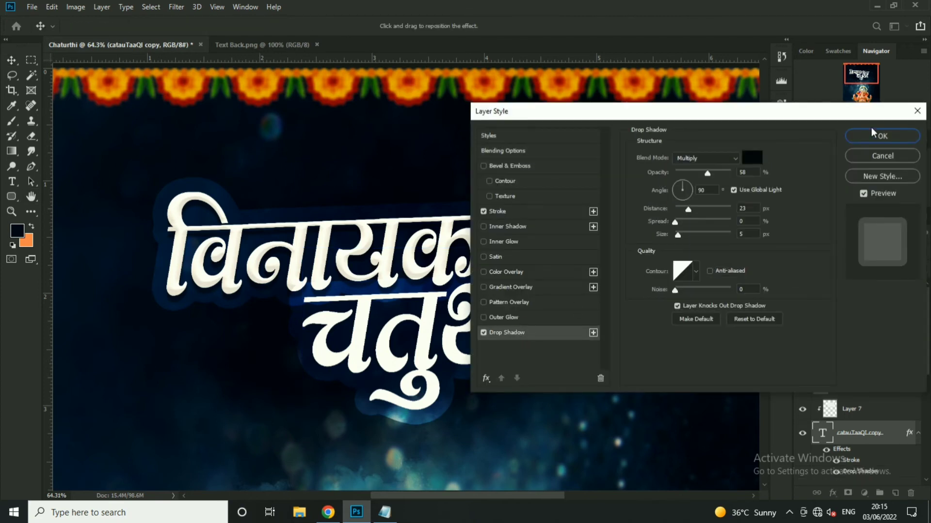
left_click(881, 160)
right_click(611, 291)
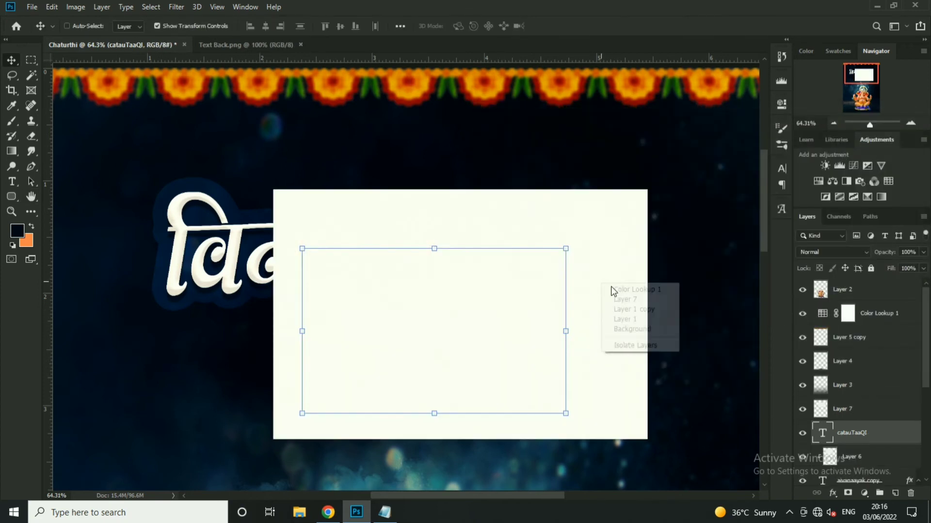
key("Escape")
right_click(623, 233)
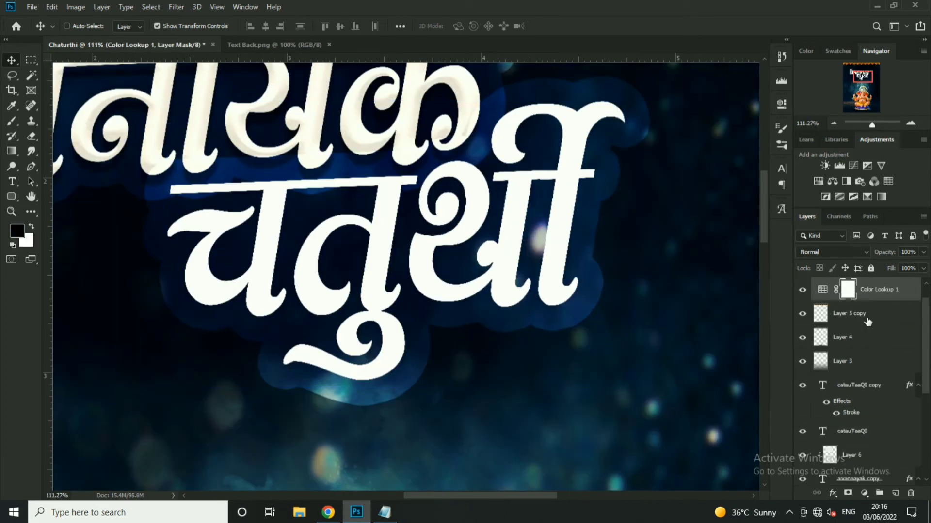
- Select the outlined चतुर्थी copy and the embossed title layer in the Layers panel
left_click(502, 213, "ctrl")
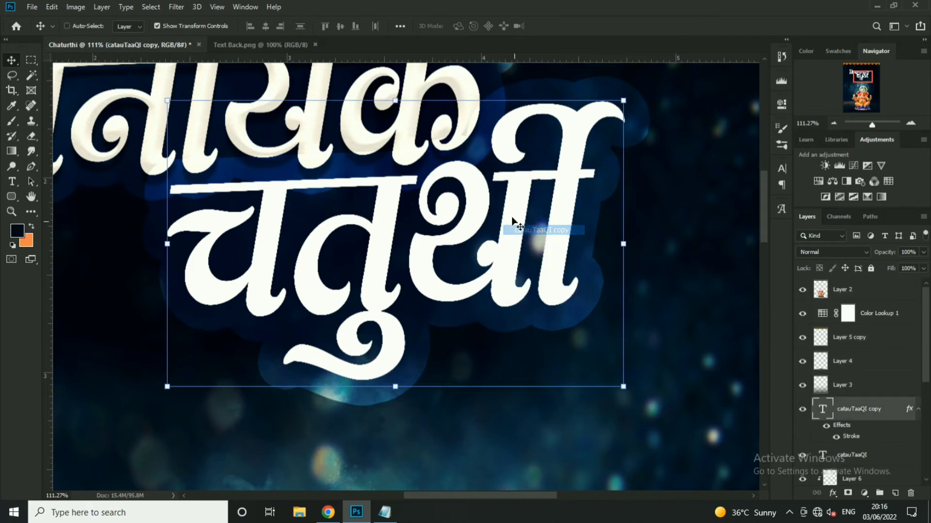
left_click(878, 454)
left_click(872, 409)
left_click(877, 454)
scroll(556, 234, "down", 3)
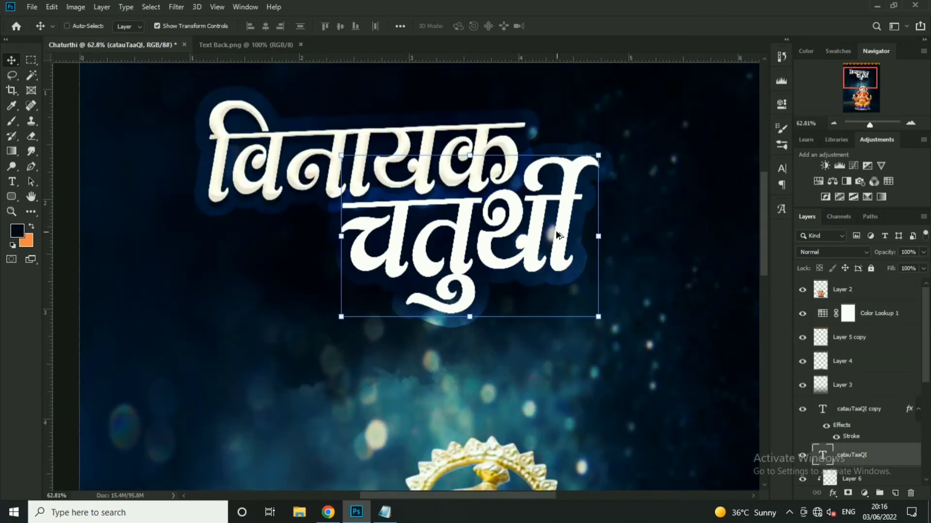
scroll(552, 230, "up", 3)
scroll(548, 223, "up", 2)
scroll(548, 223, "down", 2)
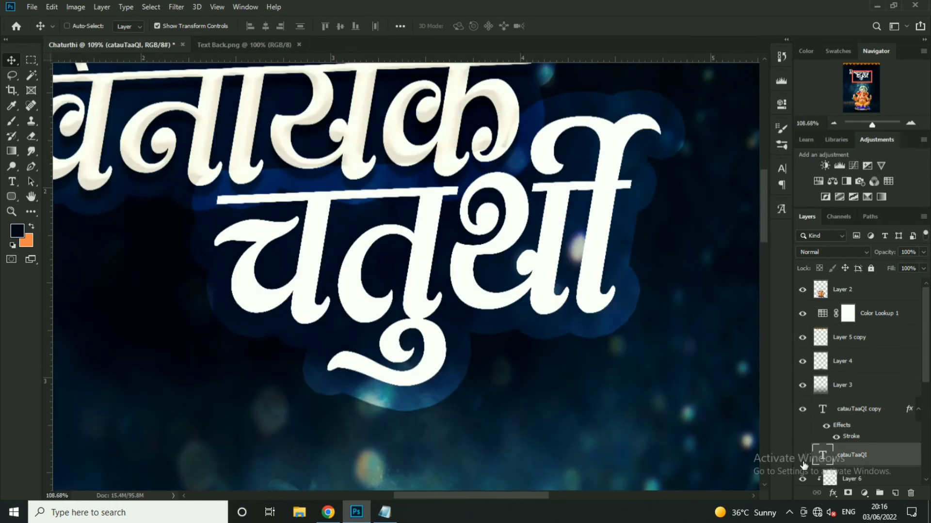
- Toggle the embossed title and outlined copy on and off to compare, checking the copy's effects
left_click(803, 463)
left_click(802, 455)
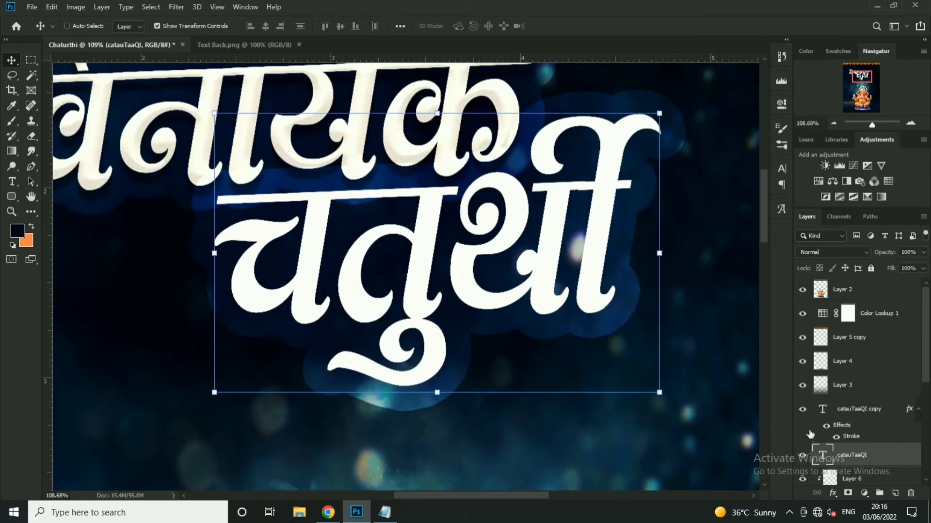
left_click(803, 479)
left_click(803, 409)
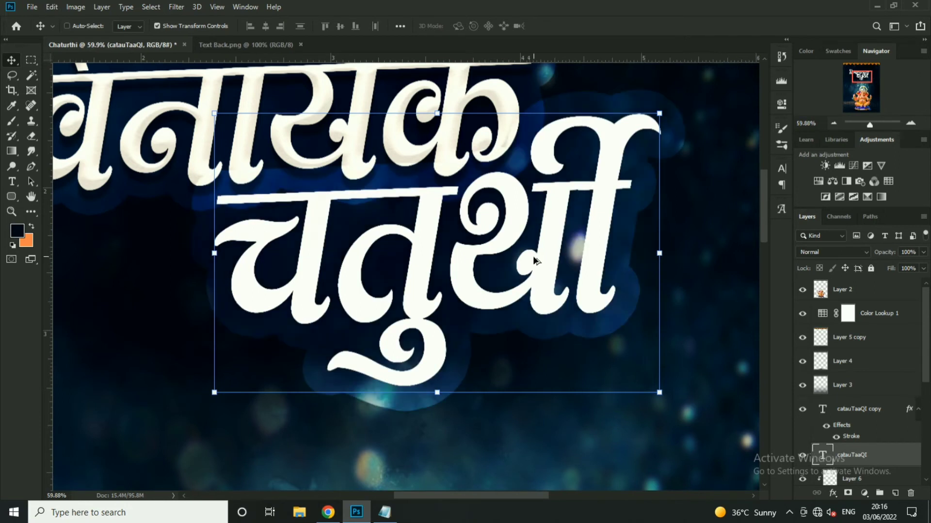
scroll(539, 244, "down", 3)
scroll(538, 242, "up", 2)
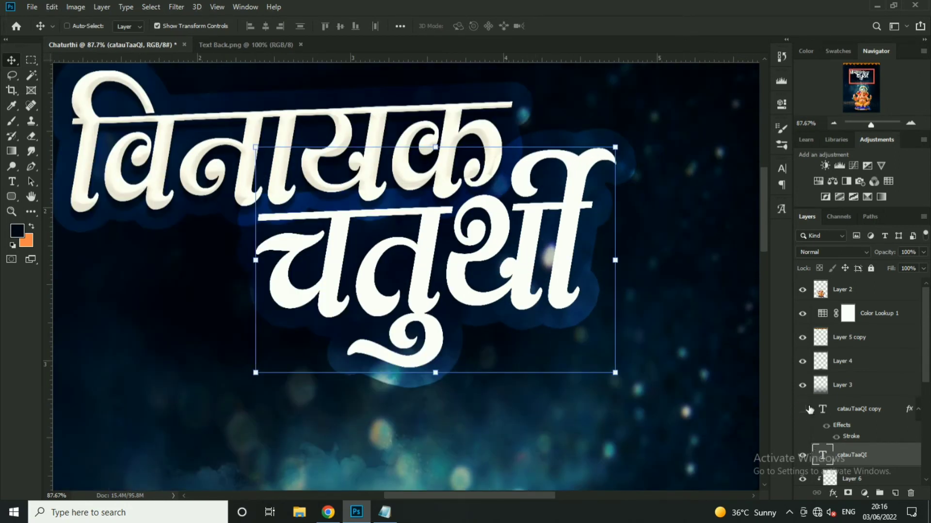
left_click(804, 409)
left_click(802, 455)
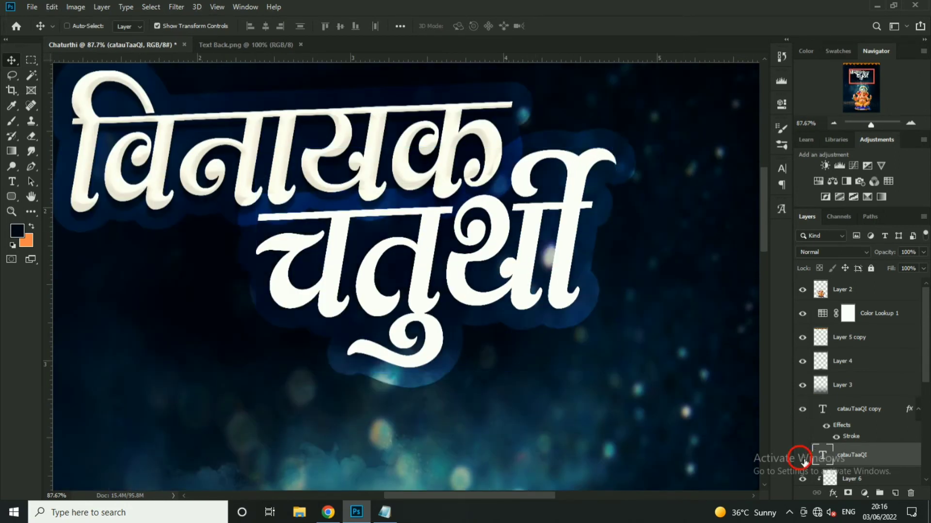
left_click(802, 455)
left_click(814, 415)
double_click(810, 415)
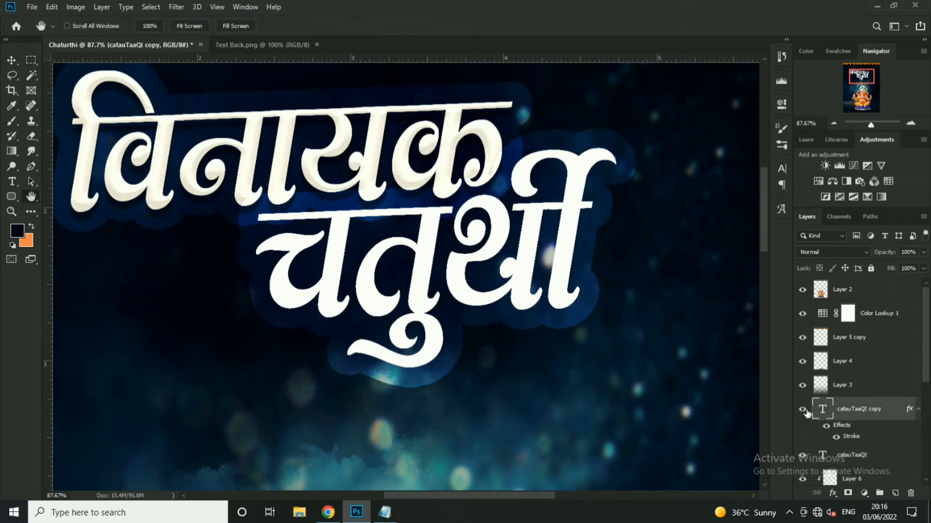
left_click(863, 162)
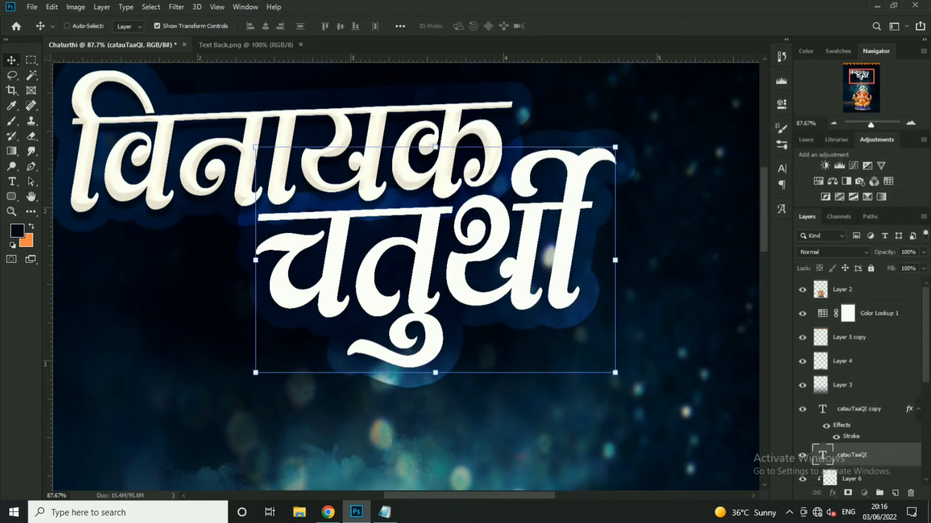
- Move the embossed title above its outlined copy and clip the Text Back texture to it
left_click_drag(881, 460, 868, 402)
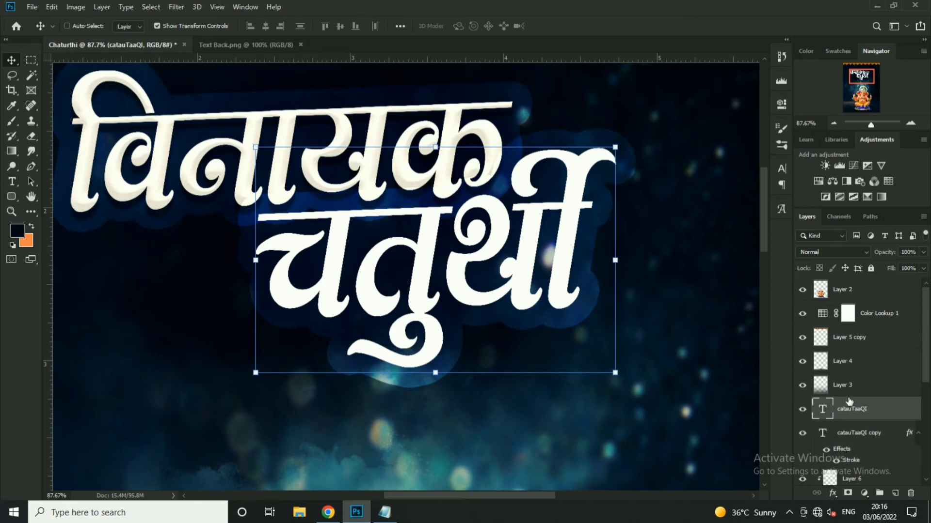
scroll(458, 243, "down", 2)
left_click_drag(458, 243, 416, 264)
right_click(863, 409)
left_click(775, 228)
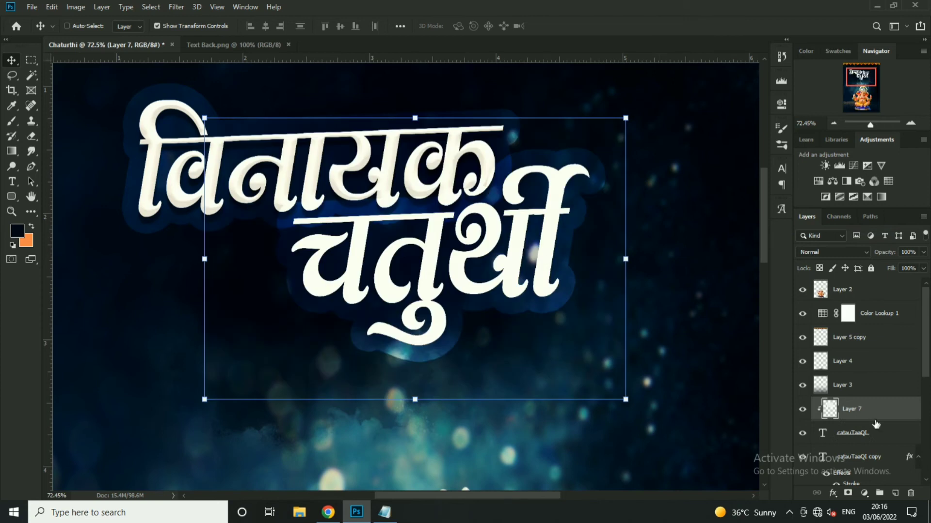
- Add a drop shadow to the embossed चतुर्थी title layer
double_click(878, 433)
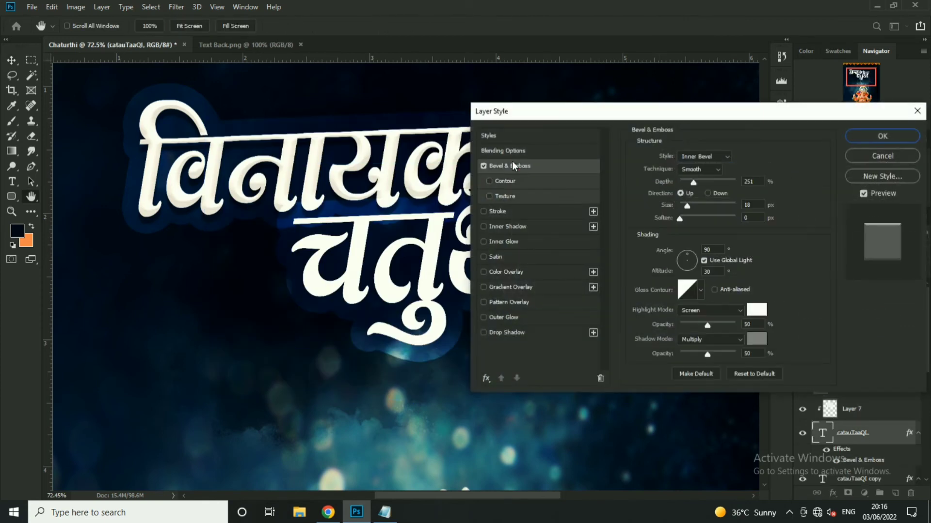
left_click(506, 333)
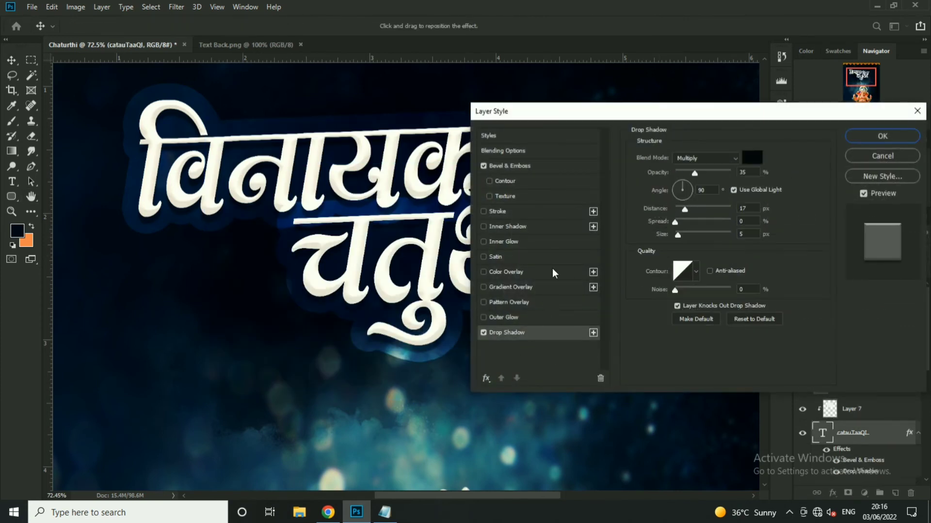
left_click(895, 139)
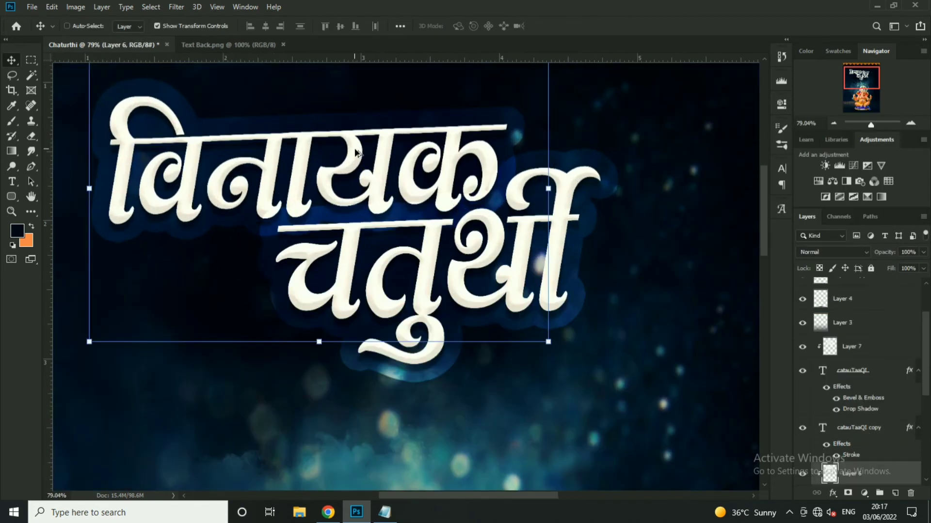
- Inspect the layers under the title, selecting the texture layer and then the background layer
right_click(358, 163)
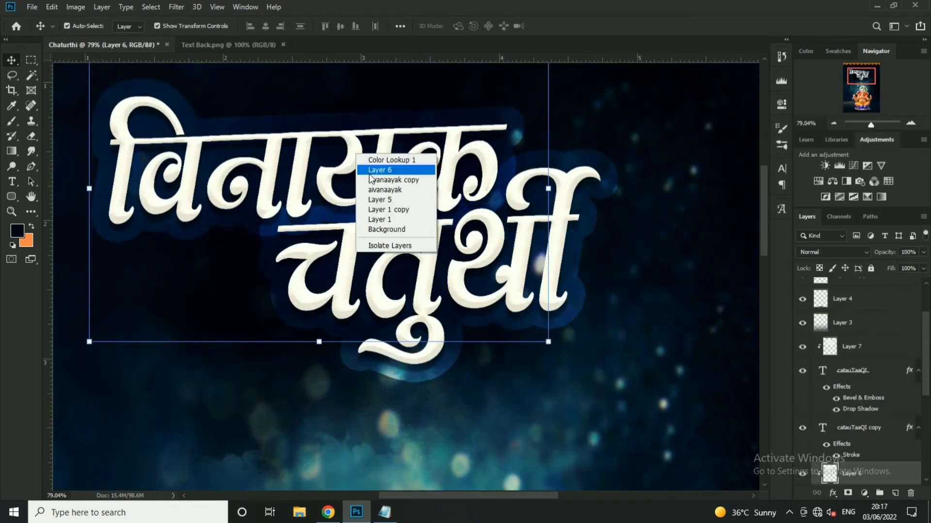
right_click(361, 168)
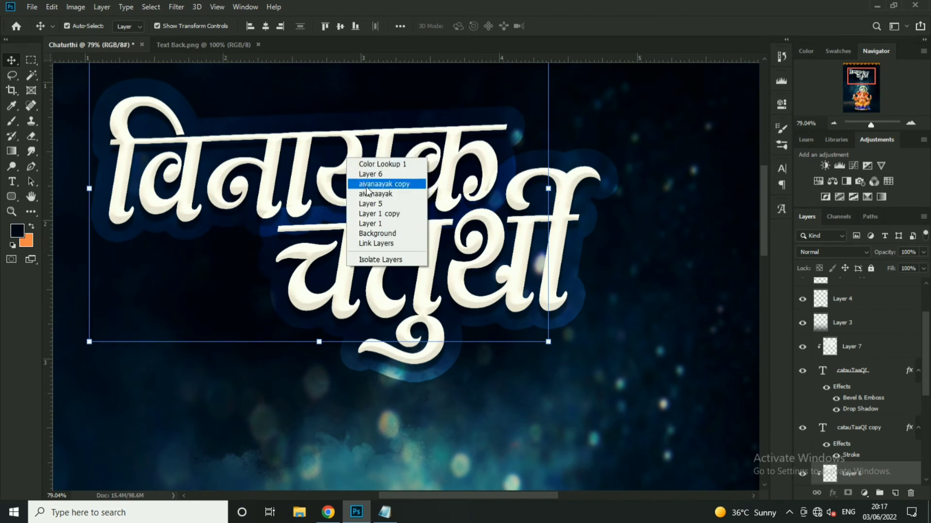
left_click(501, 299)
left_click(528, 275)
right_click(522, 274)
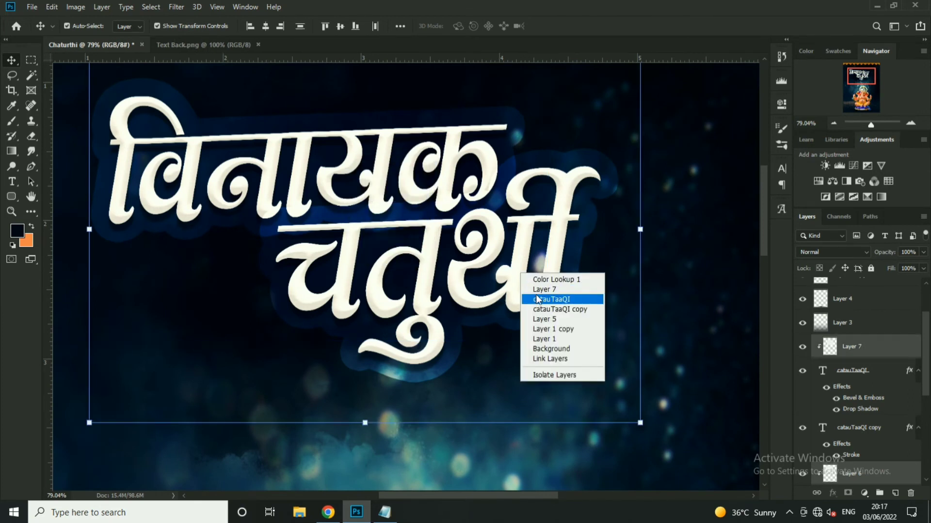
left_click(537, 290)
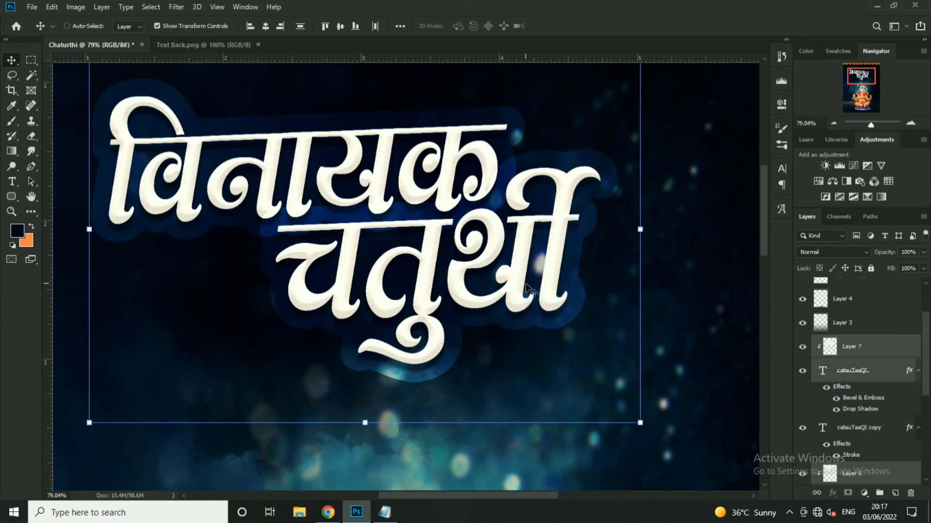
right_click(523, 276)
scroll(508, 233, "down", 3)
left_click(507, 233)
scroll(378, 240, "down", 2)
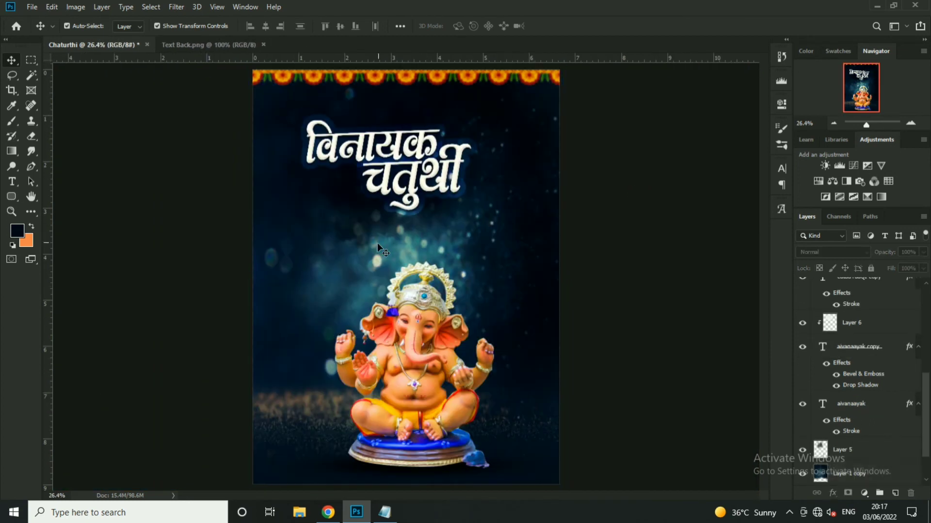
scroll(378, 239, "up", 2)
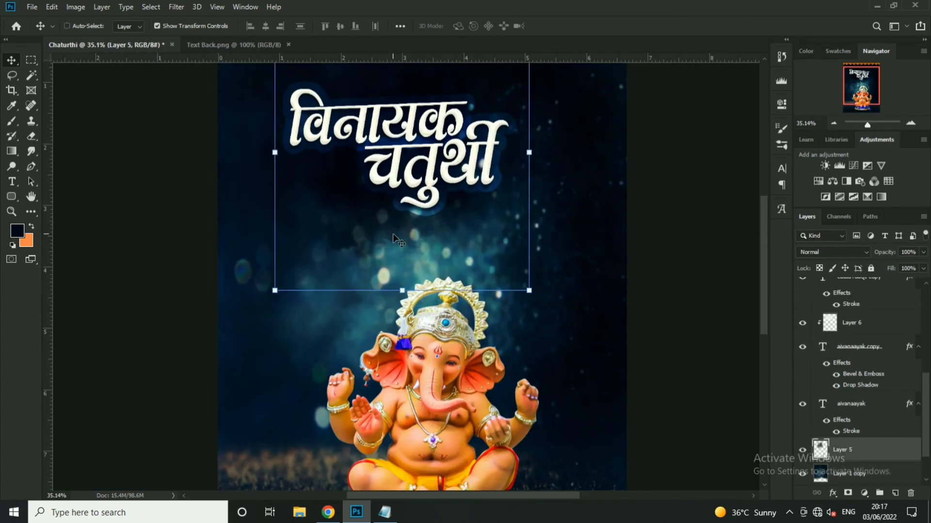
- Close both Text Back image tabs, glance at Notepad, and return to the Chaturthi poster
left_click(233, 45)
left_click(288, 44)
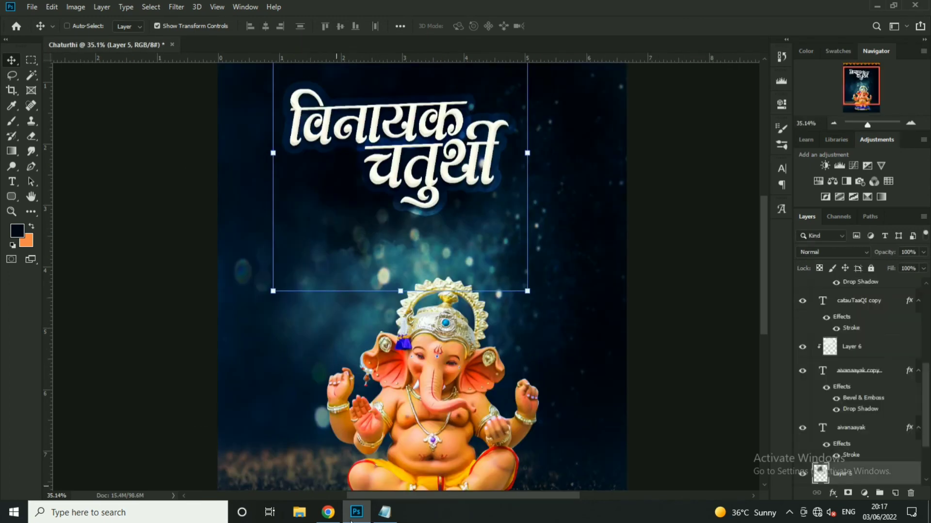
left_click(386, 513)
left_click(357, 512)
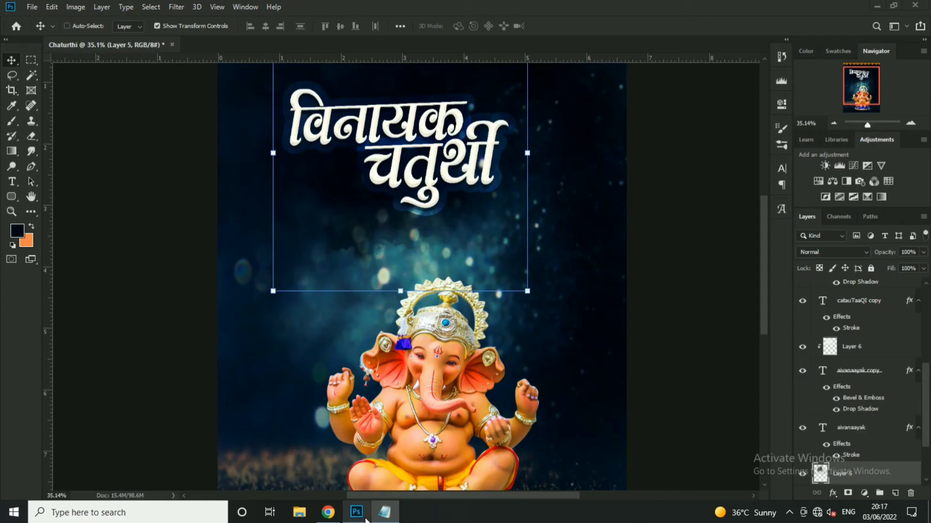
- Create a SHREE-DEV7-0709 text layer holding the pasted greeting निमित्त सर्वांना
left_click(12, 182)
left_click(167, 26)
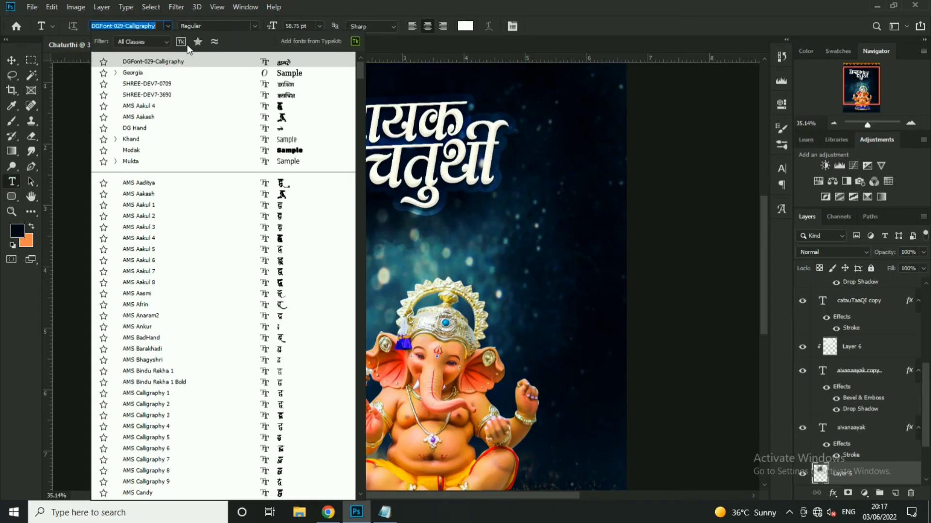
left_click(244, 84)
left_click(350, 328)
key("ctrl+v")
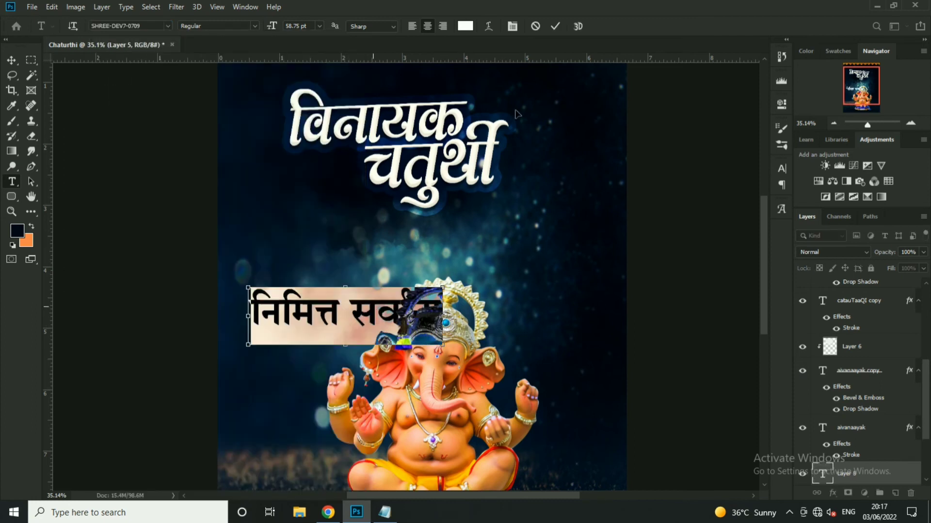
left_click(553, 26)
key("v")
- Move the greeting up under the title and scale it down to about 45%
scroll(398, 321, "up", 2)
left_click_drag(398, 320, 397, 196)
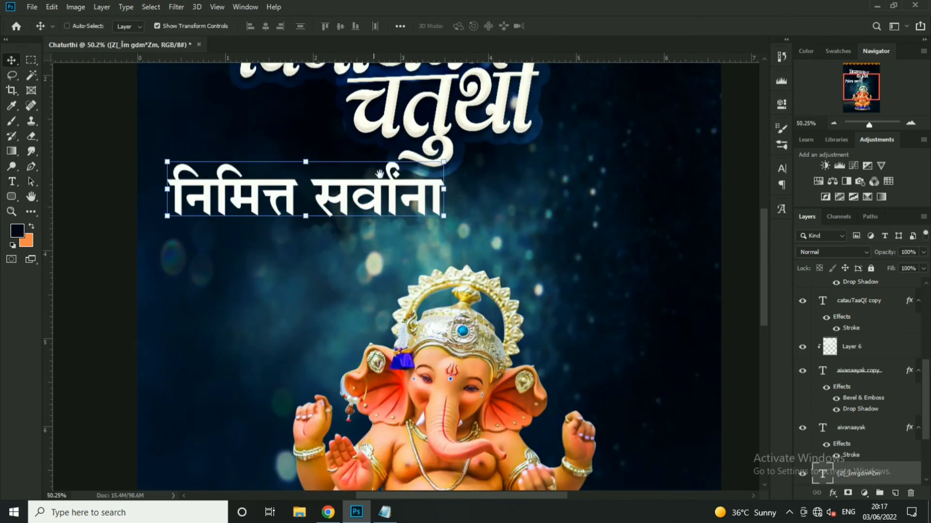
scroll(397, 197, "up", 3)
key("ctrl+t")
mouse_move(550, 321)
left_mouse_down()
mouse_move(482, 345)
mouse_move(437, 321)
left_mouse_up()
key("Return")
scroll(412, 242, "up", 3)
scroll(412, 243, "up", 2)
key("ctrl+t")
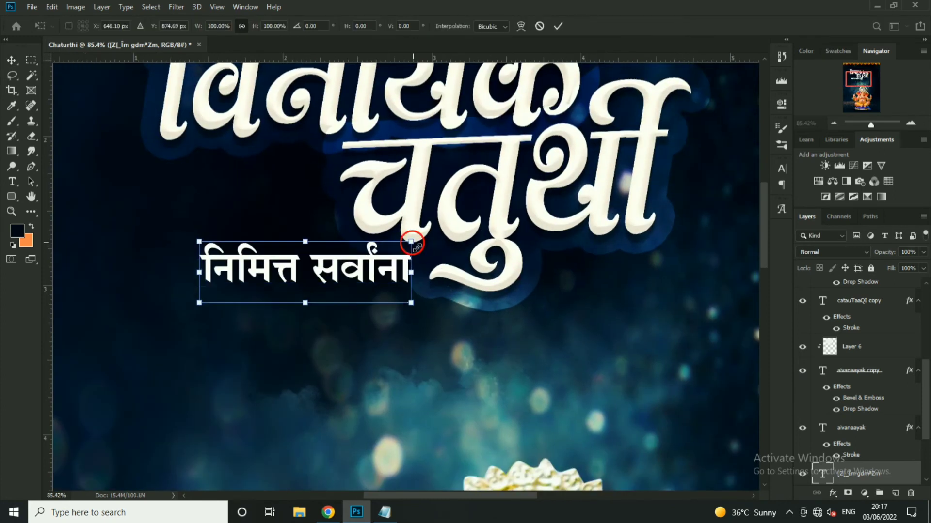
left_click_drag(411, 242, 387, 312)
key("Return")
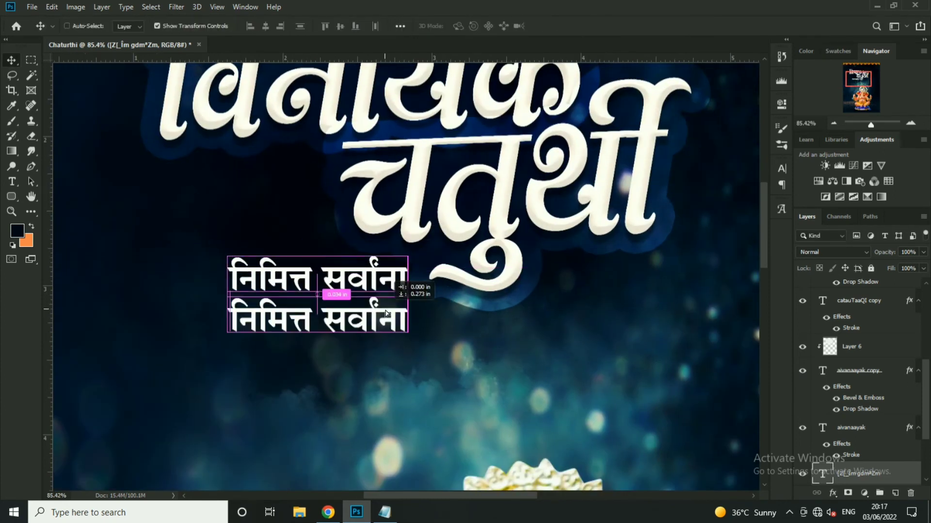
- Replace the duplicated lower text line with हार्दिक शुभेच्छा..! copied from Notepad
left_click(395, 518)
left_click_drag(109, 96, 2, 95)
left_click(357, 512)
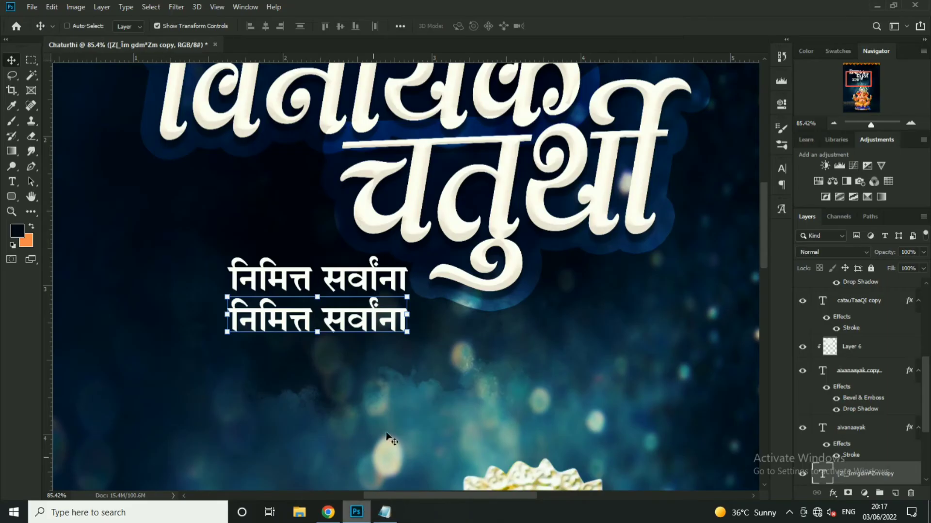
double_click(385, 320)
key("ctrl+v")
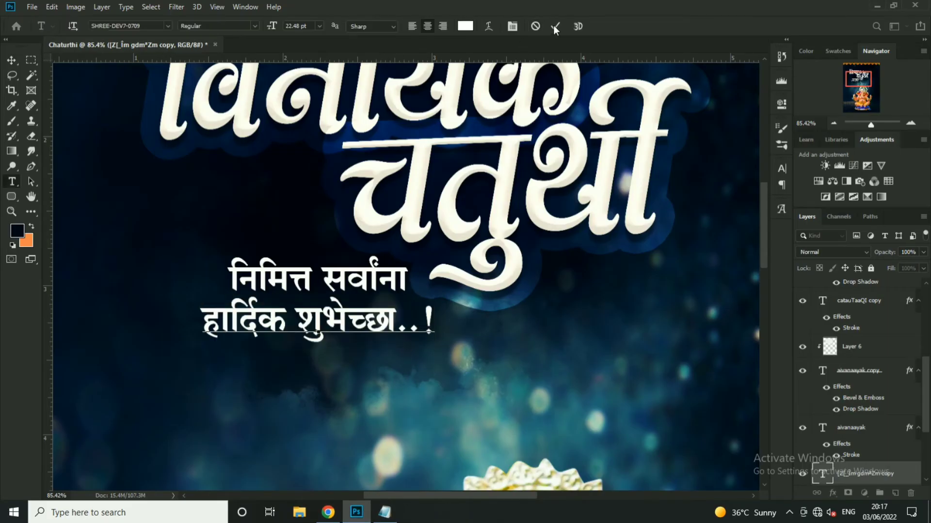
left_click(556, 27)
- Move the हार्दिक शुभेच्छा..! line up under the first line and scale it down
scroll(343, 323, "up", 2)
triple_click(416, 322)
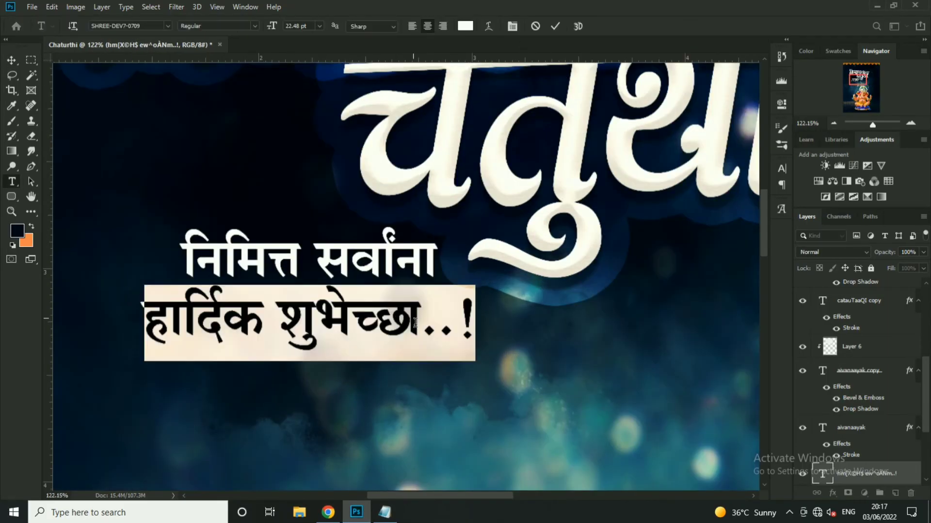
left_click(555, 27)
left_click_drag(310, 322, 287, 305)
key("ctrl+t")
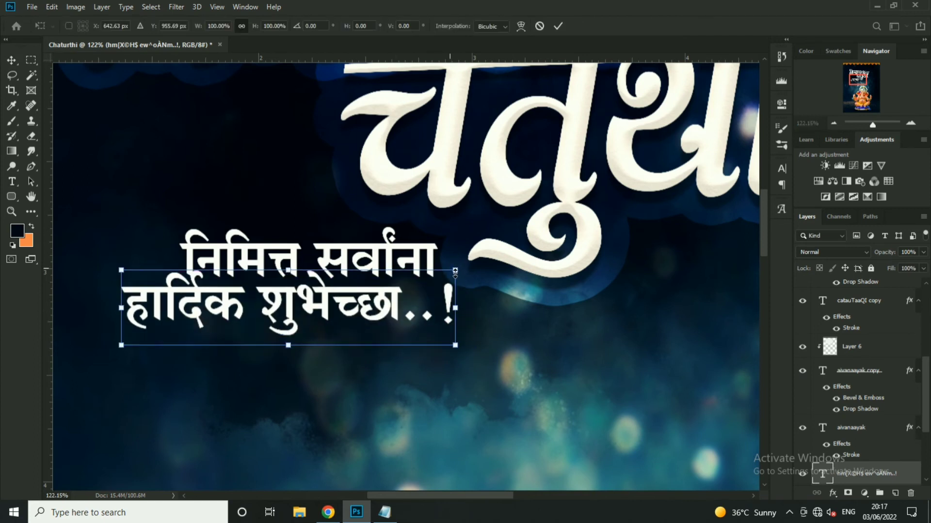
left_click_drag(455, 271, 437, 275)
key("Return")
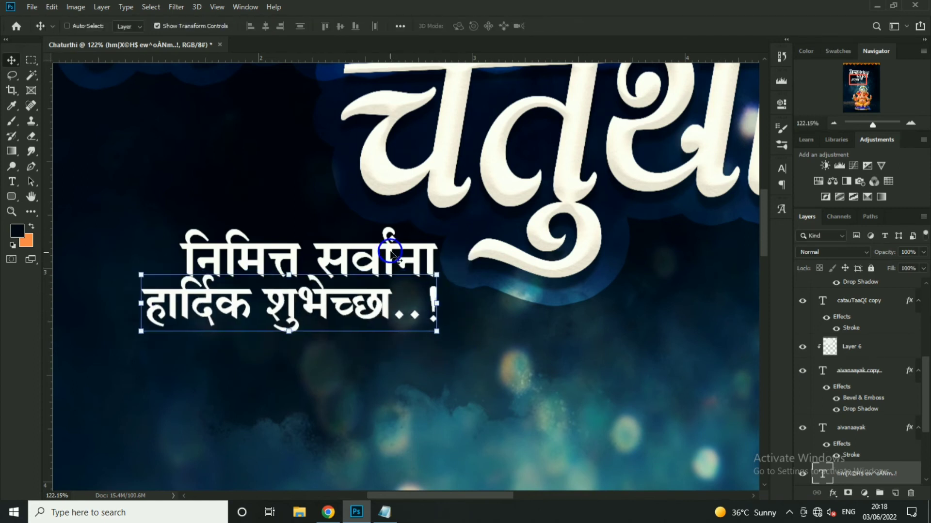
- Shrink the निमित्त सर्वांना line and centre it over the second line
left_click(401, 258, "ctrl")
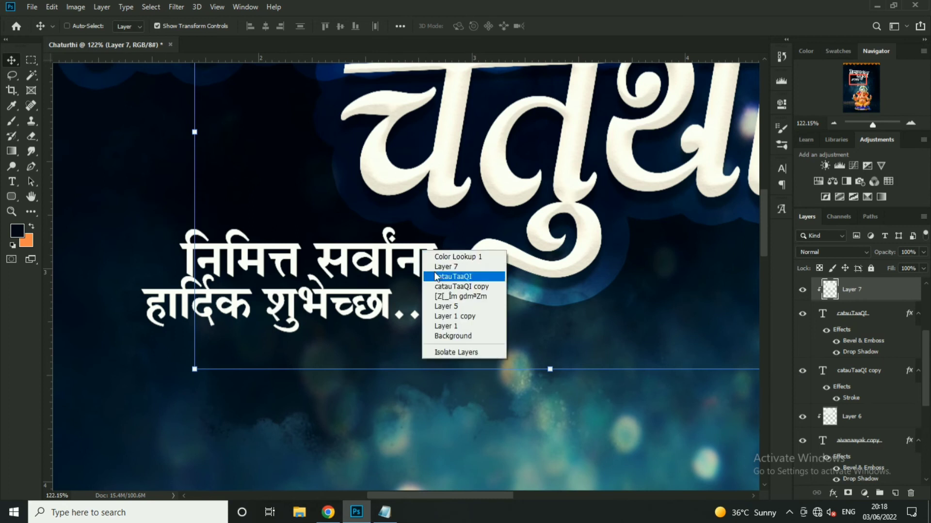
right_click(408, 255)
left_click(446, 300)
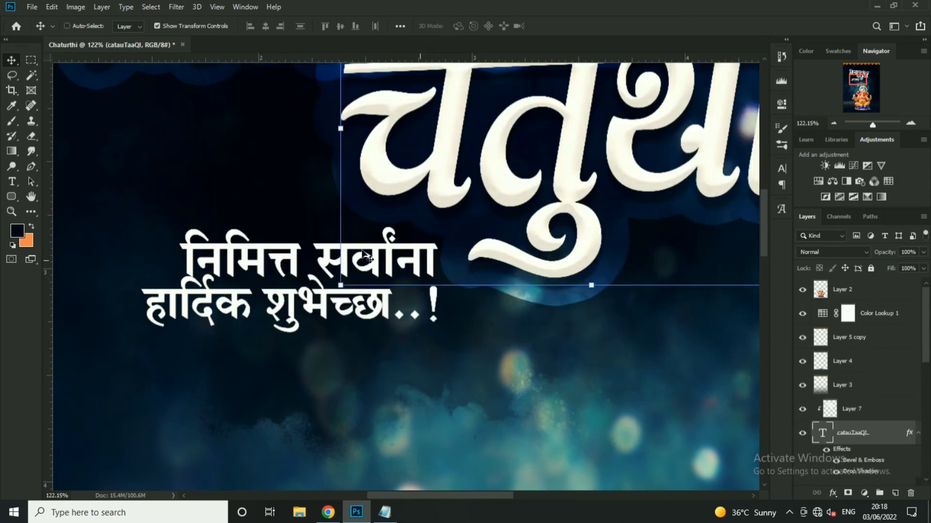
right_click(291, 251)
left_click(330, 259)
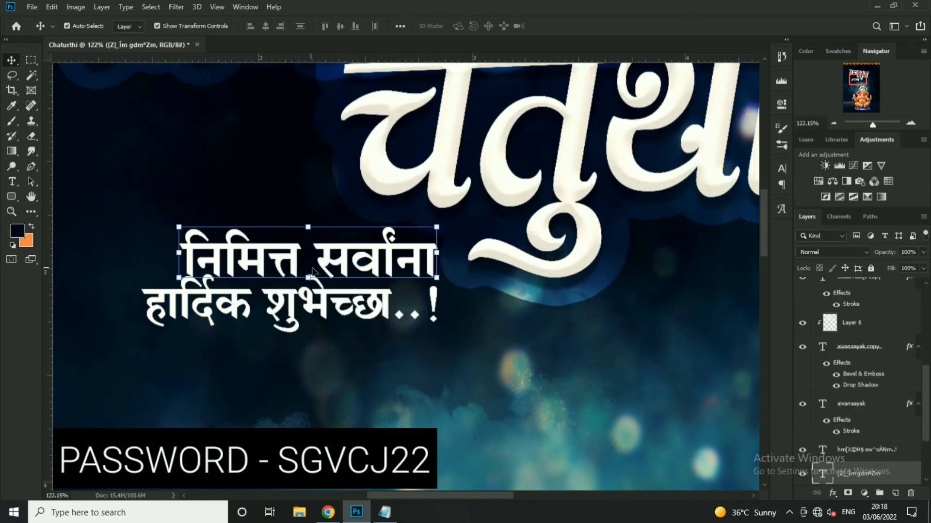
left_click_drag(443, 224, 430, 238)
key("Return")
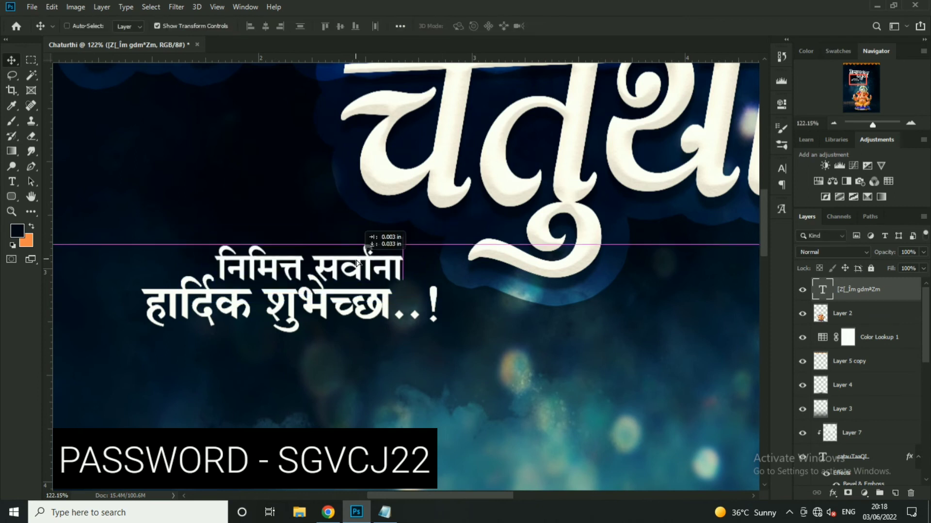
left_click_drag(372, 305, 376, 311)
- Shrink both greeting lines together and position the block just below the title
scroll(387, 315, "down", 3)
left_click(340, 277, "ctrl+shift")
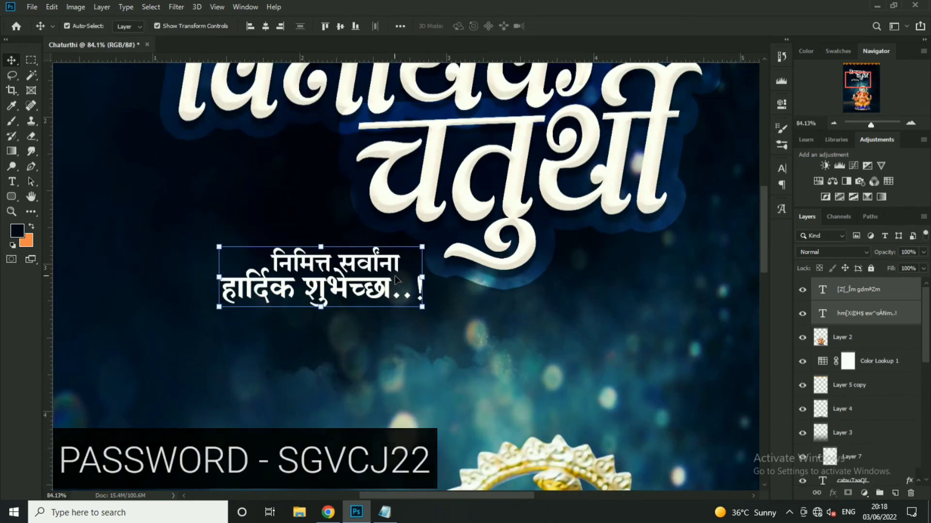
left_click_drag(425, 232, 417, 237)
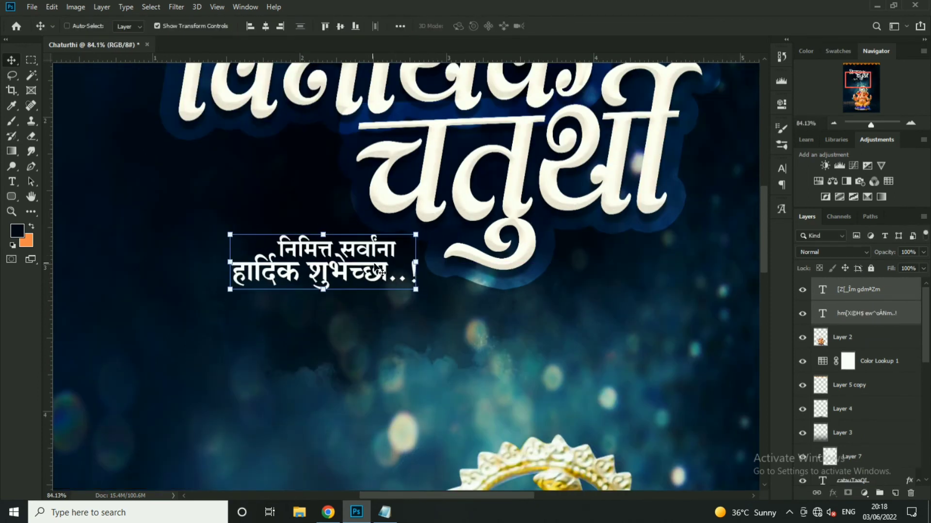
left_click_drag(399, 272, 415, 264)
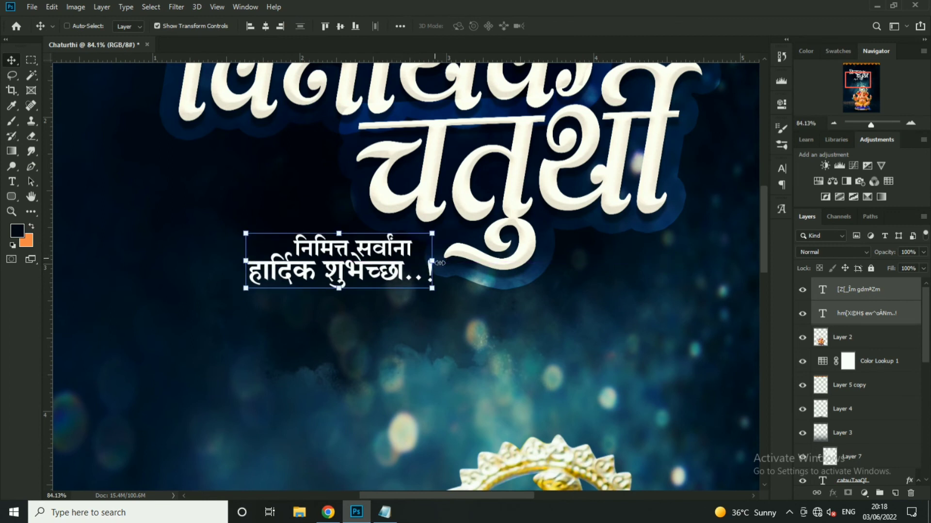
scroll(418, 249, "down", 5)
scroll(426, 271, "up", 2)
scroll(436, 291, "up", 1)
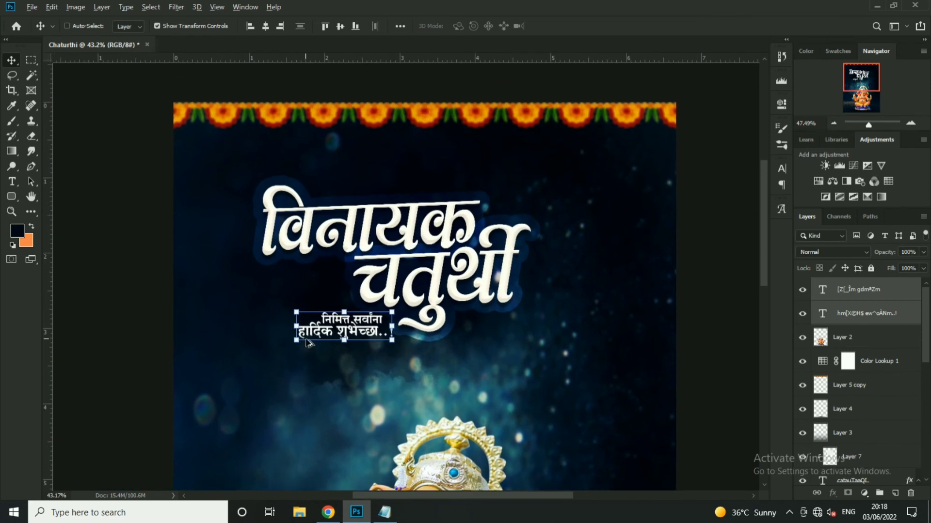
scroll(453, 320, "up", 4)
scroll(432, 269, "down", 3)
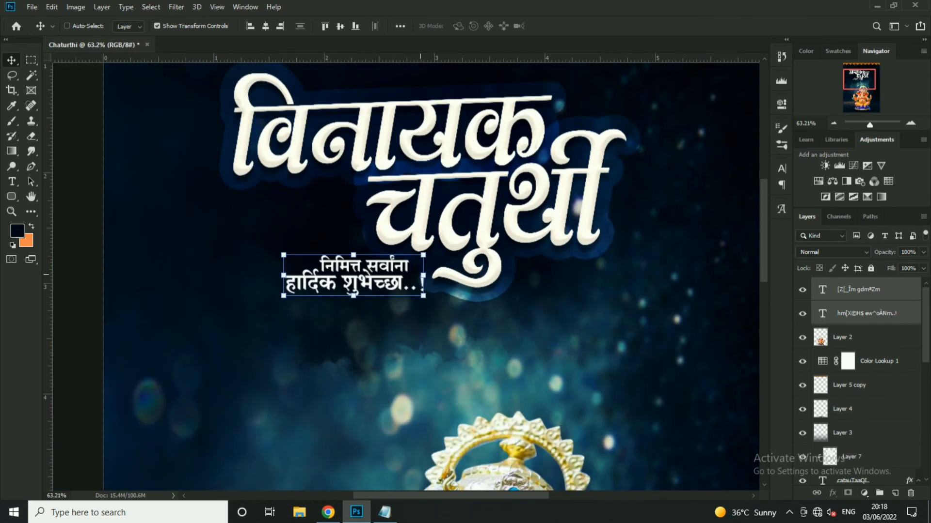
scroll(454, 273, "down", 5)
left_click(550, 214)
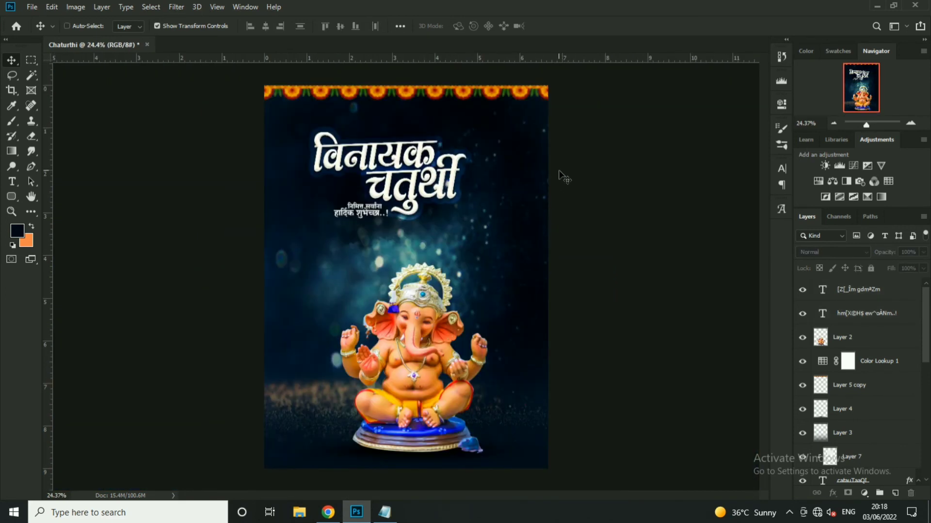
- Open the temple bell image and drag it into the poster near the top-right corner
left_click(32, 7)
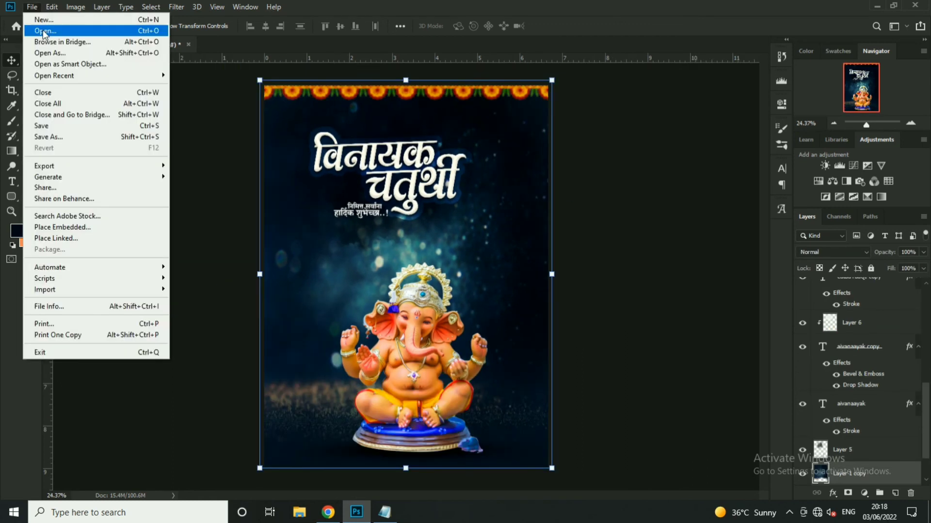
left_click(29, 29)
double_click(431, 102)
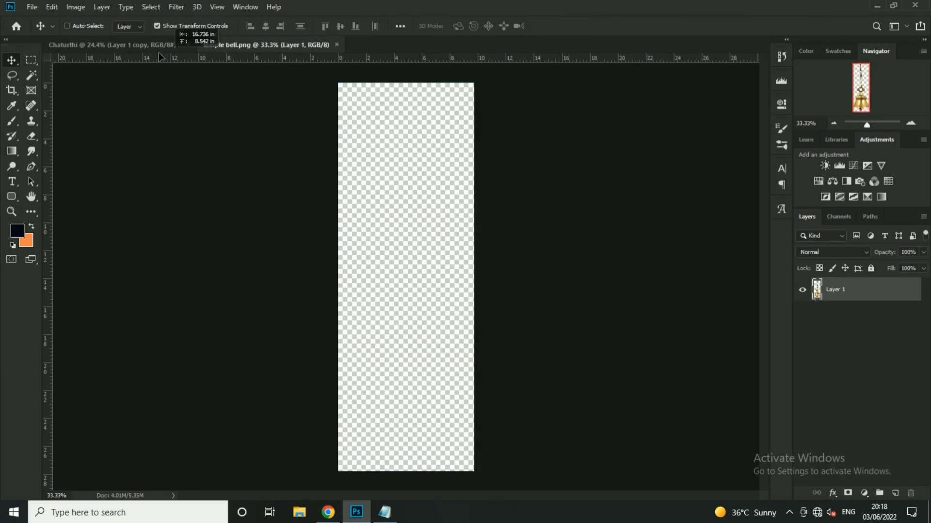
left_click_drag(407, 291, 111, 44)
left_click_drag(465, 160, 538, 218)
- Scale the bell down to about 65% and move it up under the marigold toran
key("ctrl+t")
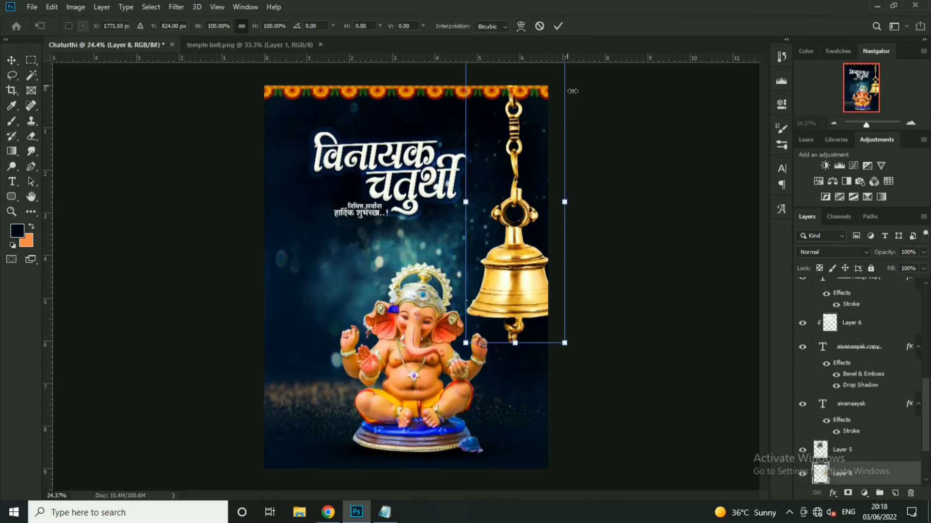
left_click_drag(567, 87, 552, 121)
left_click_drag(516, 233, 516, 208)
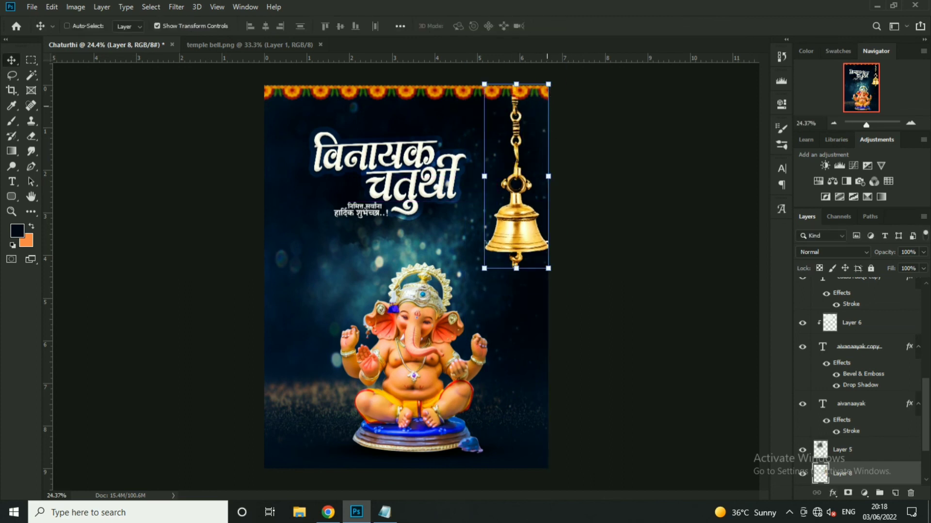
mouse_move(550, 86)
left_mouse_down()
mouse_move(540, 122)
mouse_move(545, 85)
mouse_move(562, 90)
left_mouse_up()
key("Return")
key("ctrl+t")
key("Return")
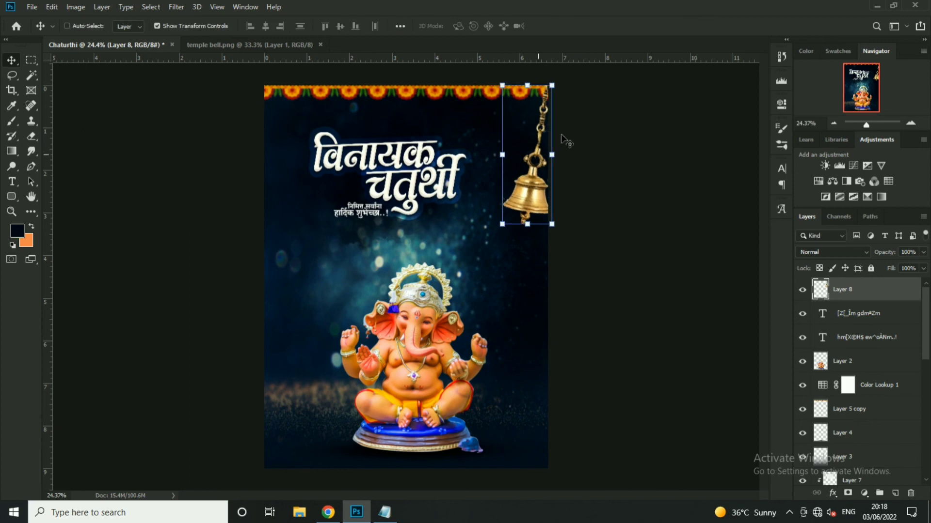
- Bring the marigold toran layer above the bell in the layer stack
scroll(645, 164, "up", 1)
left_click_drag(644, 165, 631, 214)
left_click(533, 120, "ctrl")
key("ctrl+shift+bracketright")
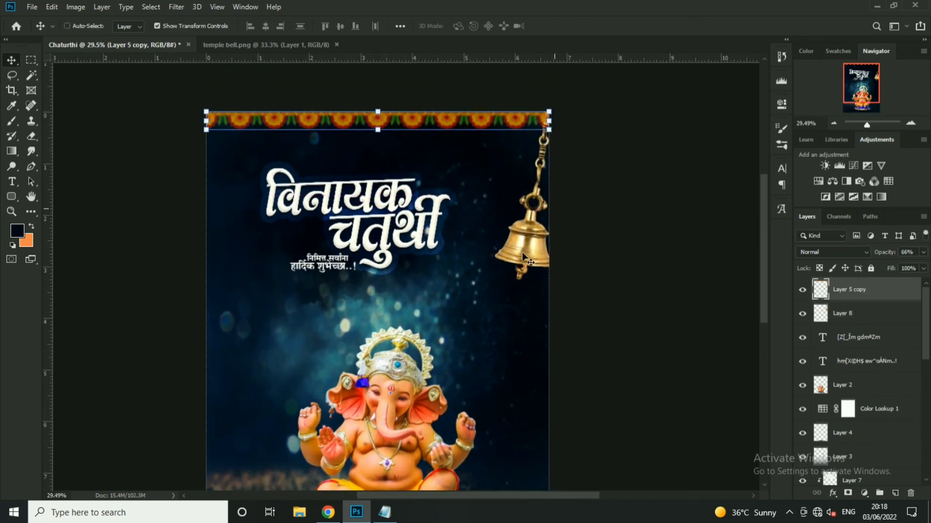
left_click(553, 262, "ctrl")
- Apply a Levels adjustment to the bell and duplicate the bell layer
key("ctrl+l")
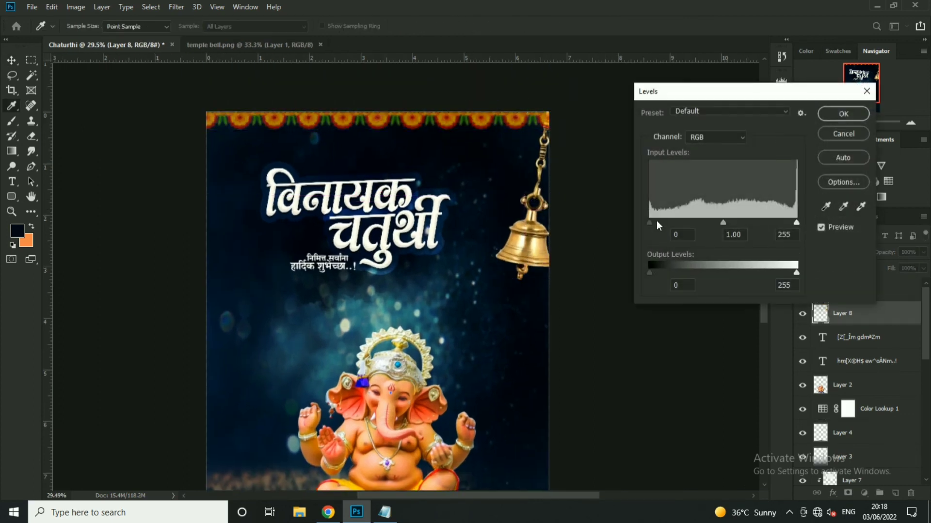
key("Return")
key("v")
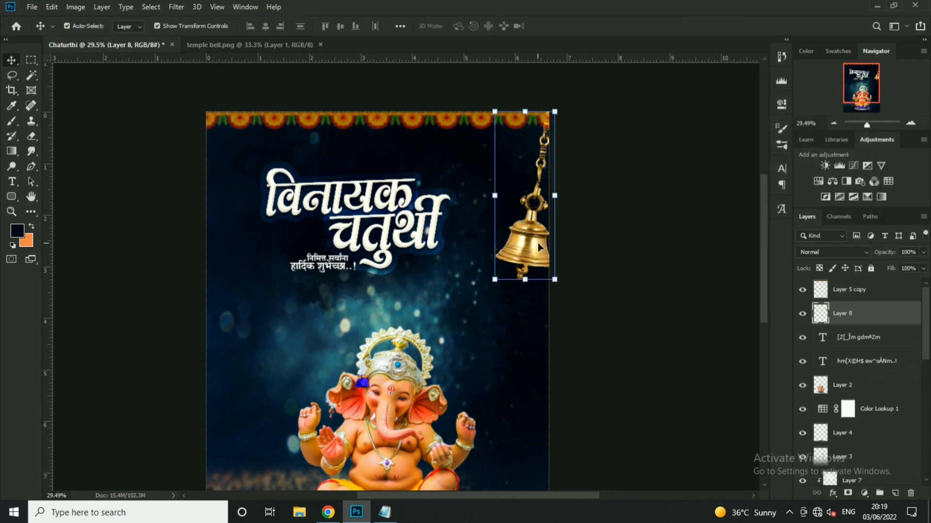
key("ctrl+j")
- Move the original bell higher, shrink it to about two-thirds size and tilt it
right_click(530, 268)
left_click(554, 284)
left_click_drag(537, 233, 526, 194)
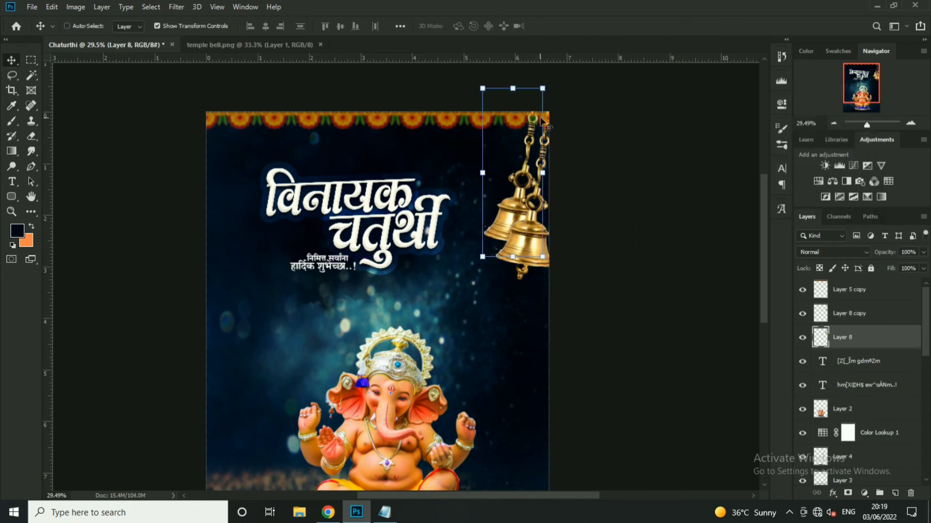
key("ctrl+t")
left_click_drag(548, 122, 534, 131)
left_click_drag(562, 97, 572, 87)
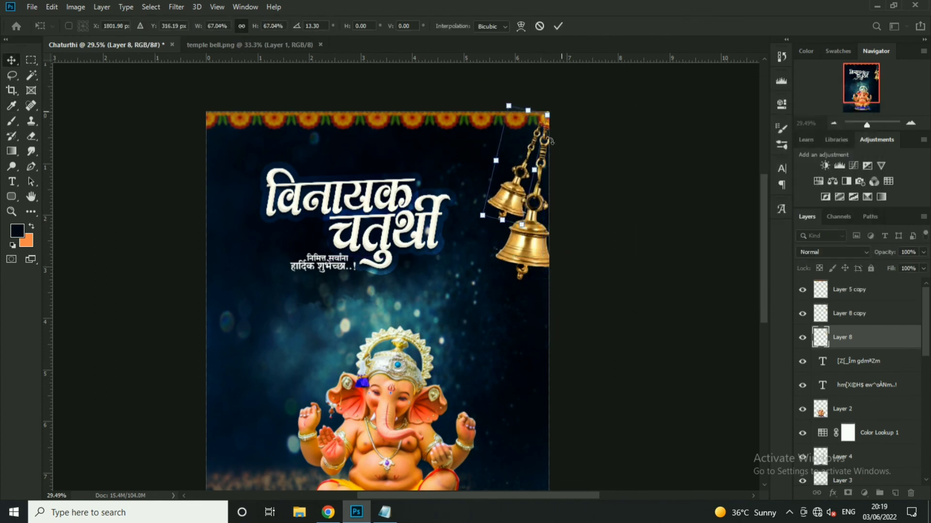
key("Return")
- Open the blur filter settings for the bell, dismiss them, and recommit its transform
left_click(176, 7)
mouse_move(182, 139)
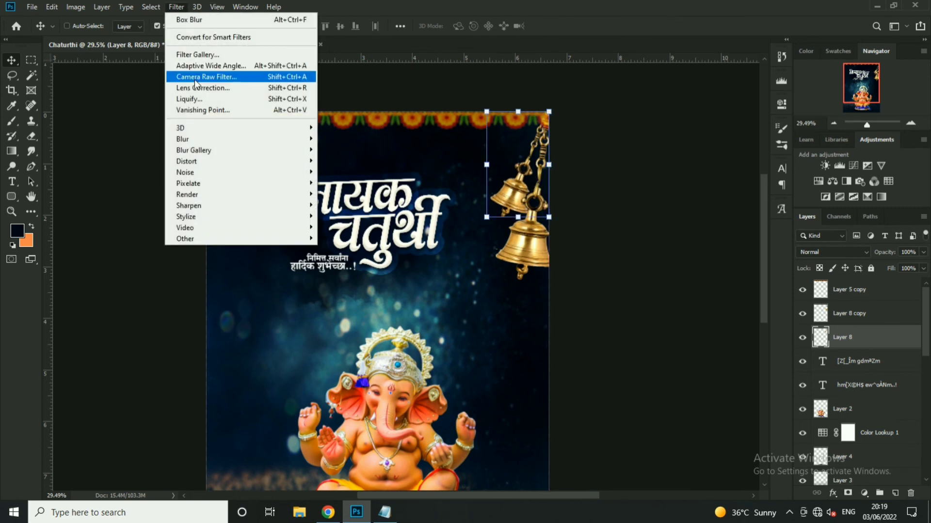
left_click(347, 183)
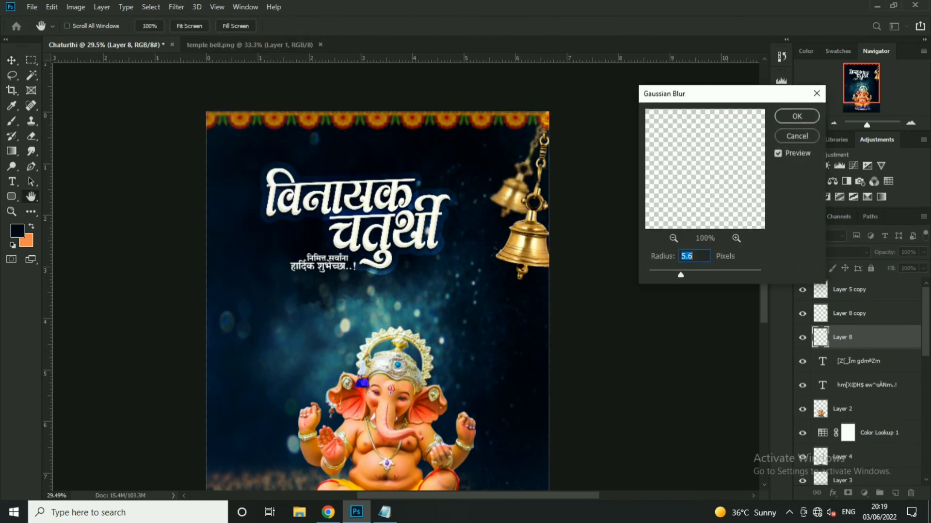
key("Return")
key("ctrl+t")
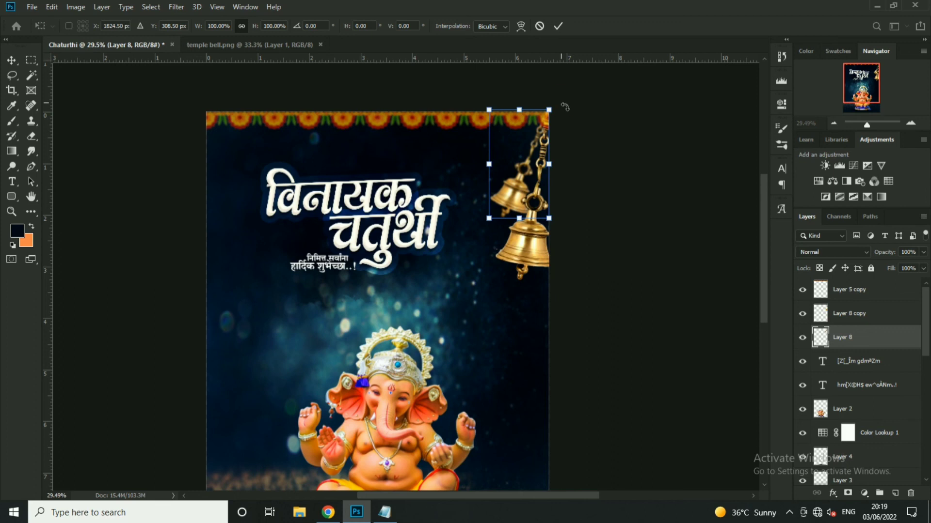
key("Return")
- Select both bell layers and slightly enlarge and tilt them together
left_click(552, 241, "shift")
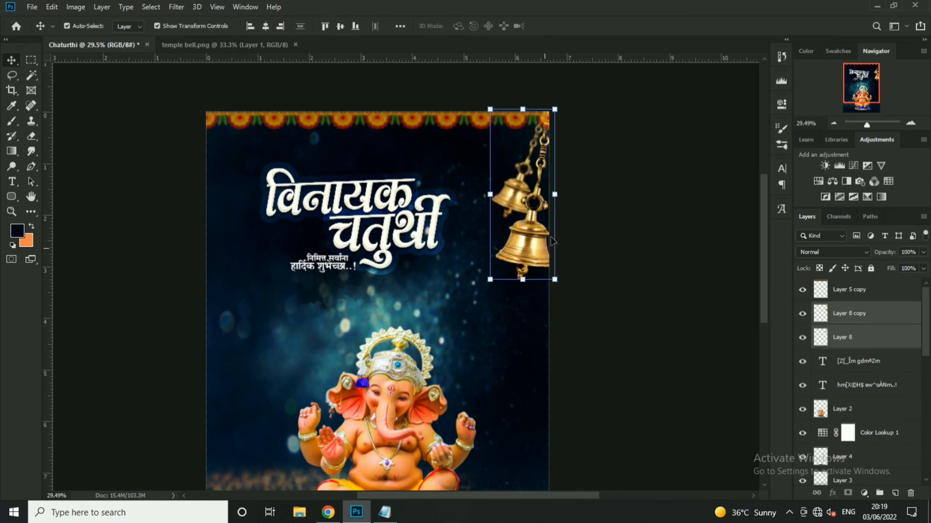
left_click_drag(562, 112, 557, 98)
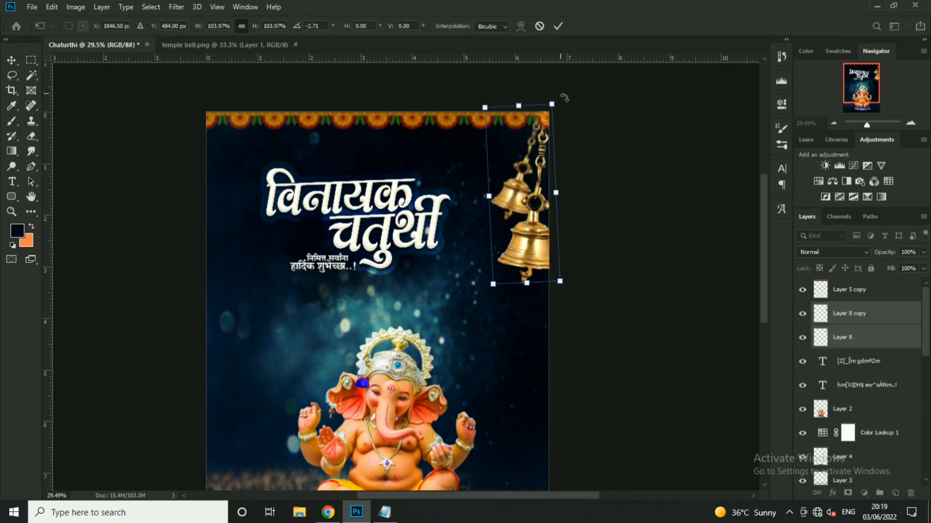
key("Return")
scroll(445, 196, "down", 1)
scroll(475, 281, "up", 1)
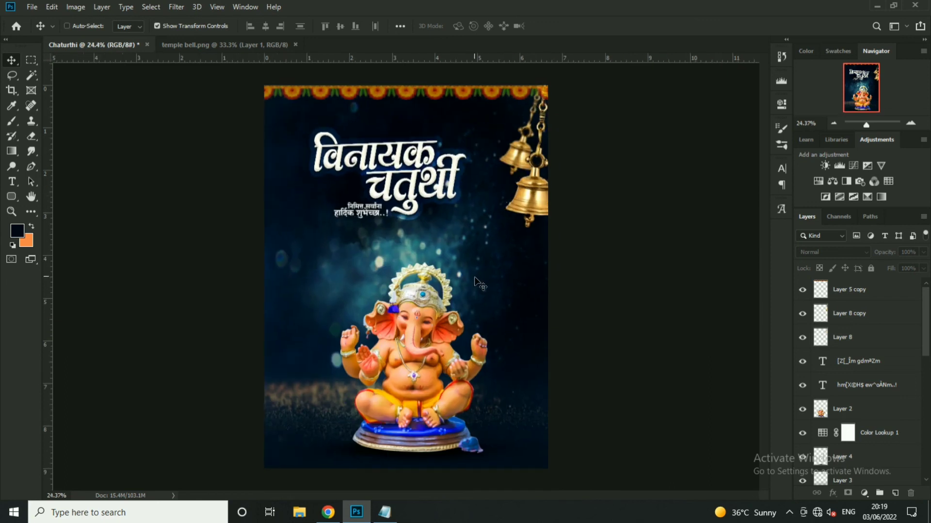
- Open Design.png and drag the ornament into the poster document
left_click(33, 7)
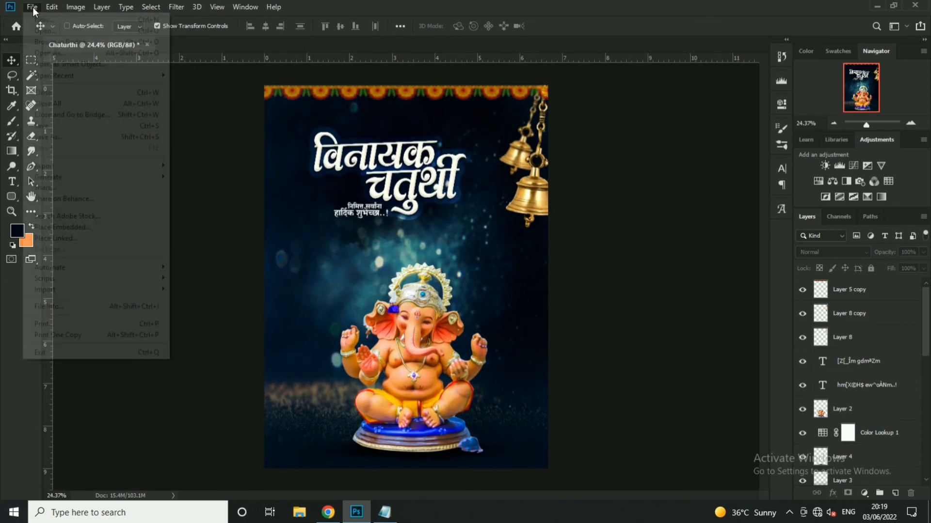
left_click(37, 26)
double_click(322, 91)
mouse_move(382, 244)
left_mouse_down()
mouse_move(160, 73)
mouse_move(360, 228)
left_mouse_up()
scroll(359, 228, "up", 7)
scroll(346, 175, "up", 5)
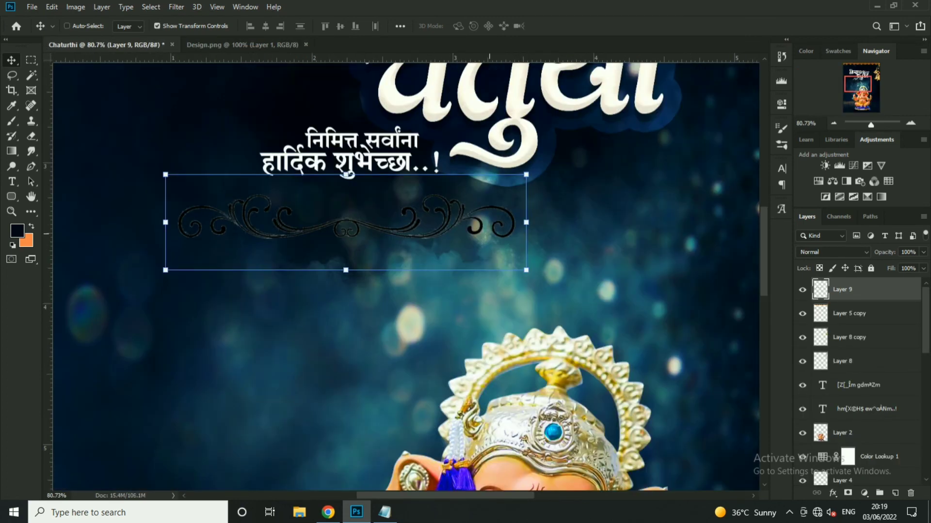
- Give the ornament layer a white (ffffff) Color Overlay style
double_click(867, 290)
left_click(506, 272)
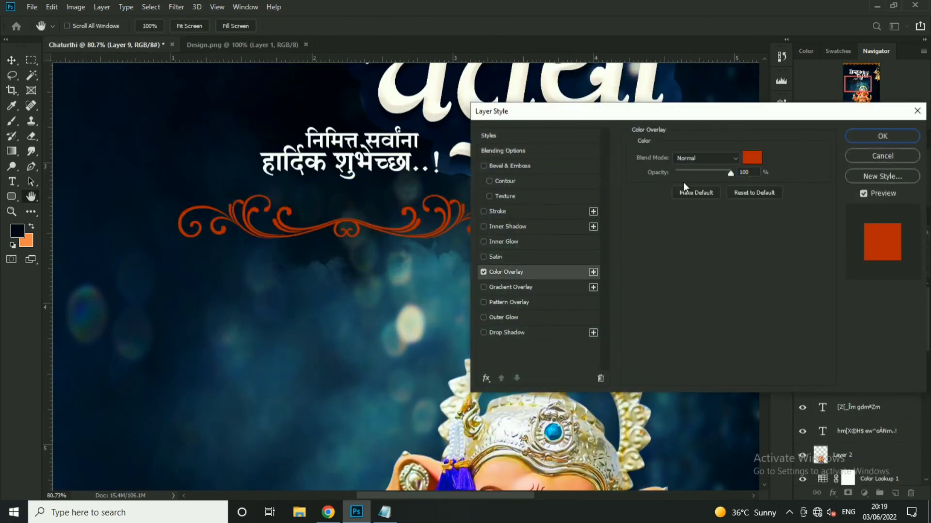
left_click(752, 158)
type("ffffff")
key("Return")
- Shrink the ornament, flip it vertically, and place it just under the Marathi greeting
key("Return")
key("ctrl+t")
left_click_drag(526, 270, 426, 239)
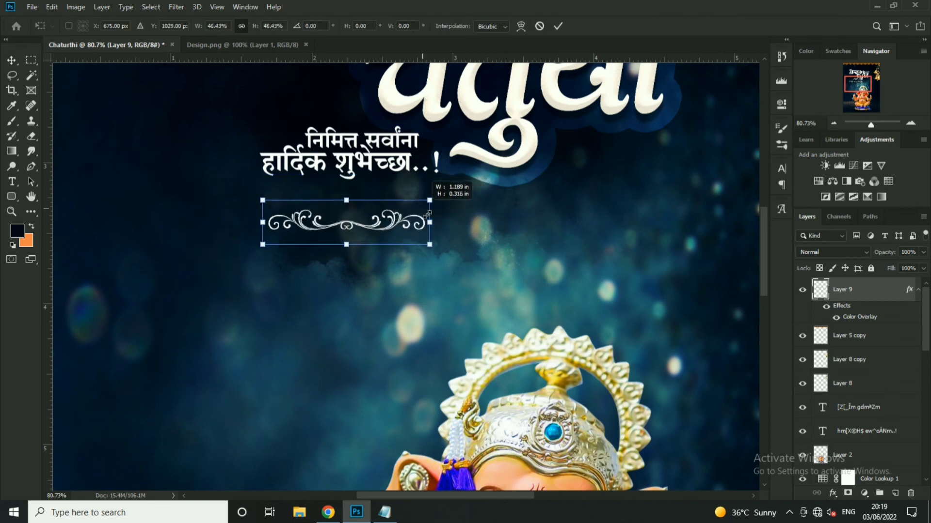
right_click(380, 216)
left_click(407, 368)
key("Return")
left_click_drag(358, 211, 346, 175)
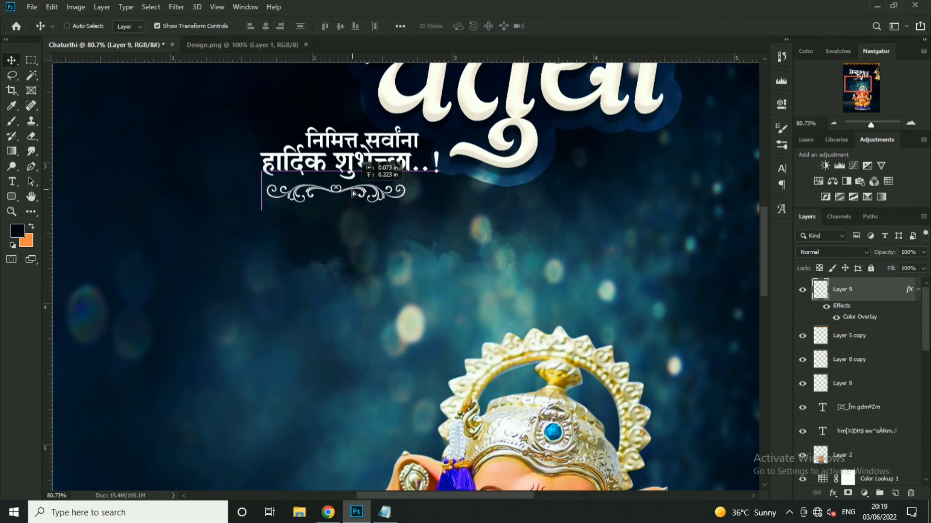
- Close the Design.png source document
scroll(374, 214, "down", 5)
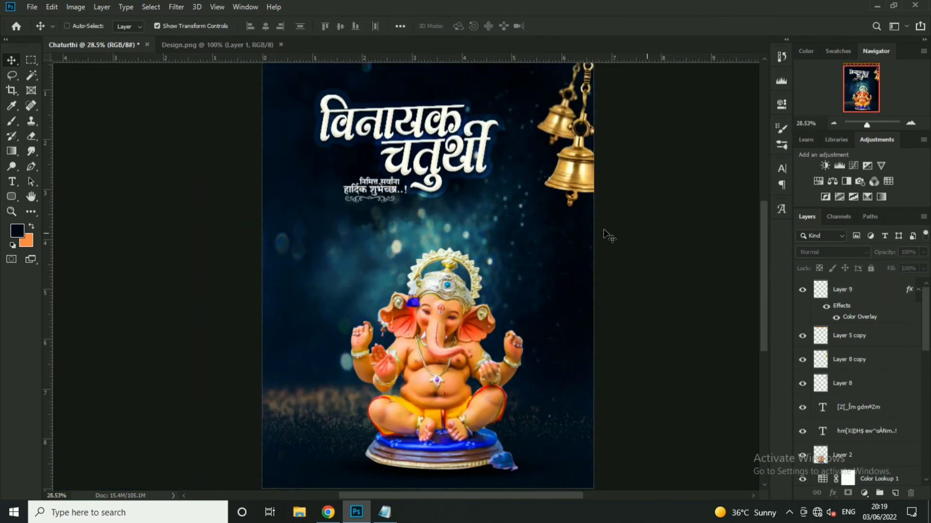
scroll(514, 393, "up", 1)
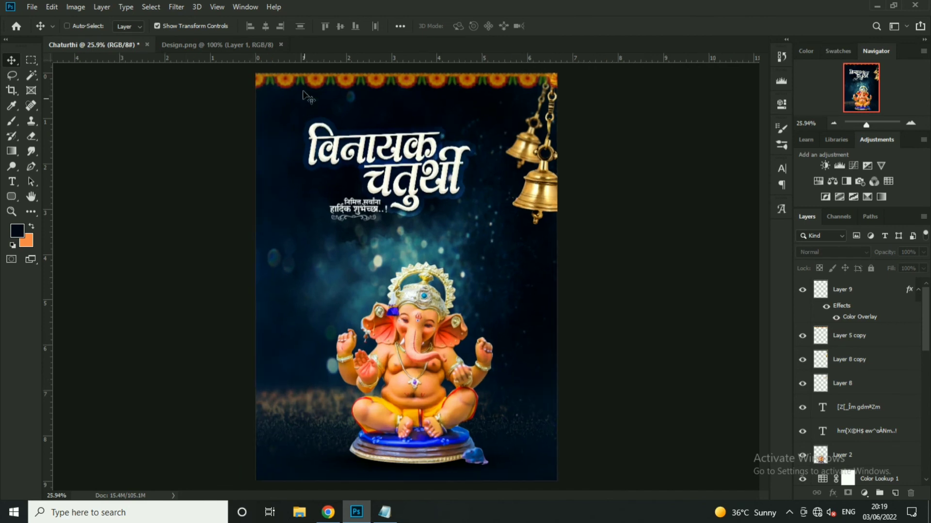
left_click(262, 45)
left_click(75, 7)
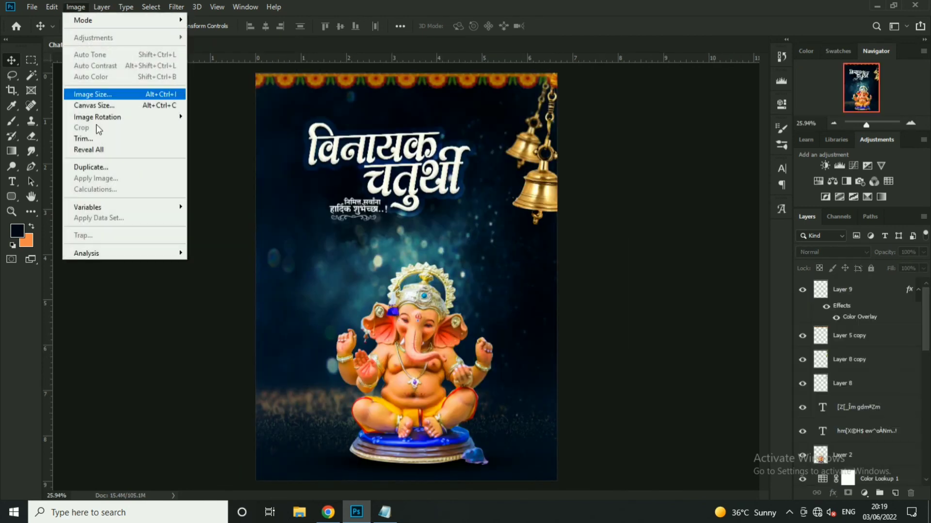
- Duplicate the poster as 'Chaturthi copy' and flatten it into a single layer
left_click(101, 167)
left_click(557, 155)
left_click(102, 7)
left_click(121, 451)
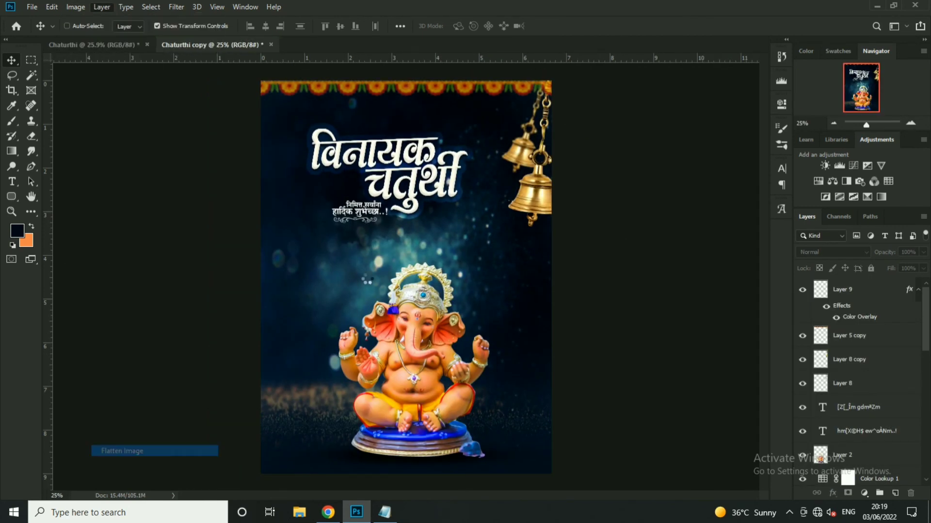
- Apply a Camera Raw filter with Basic, Detail sharpening and Split Toning adjustments
left_click(176, 7)
left_click(210, 78)
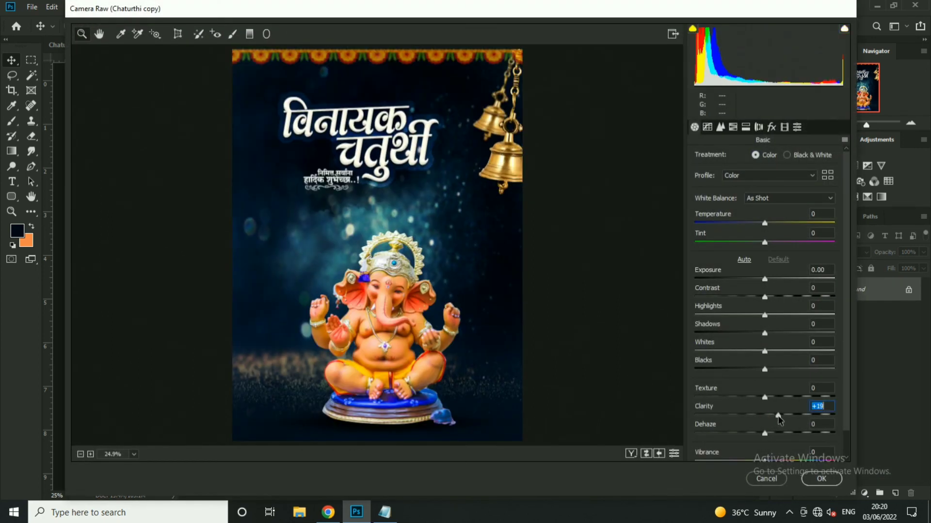
left_click(393, 142)
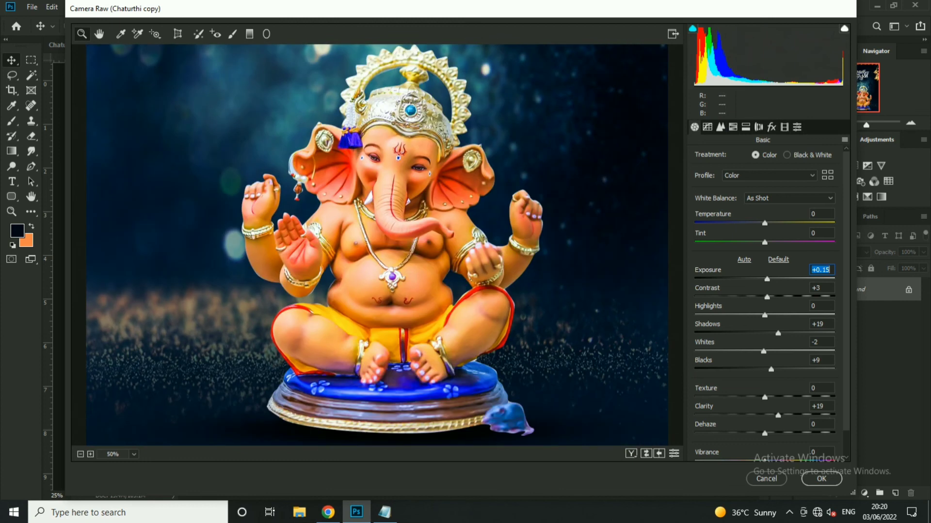
scroll(771, 442, "down", 1)
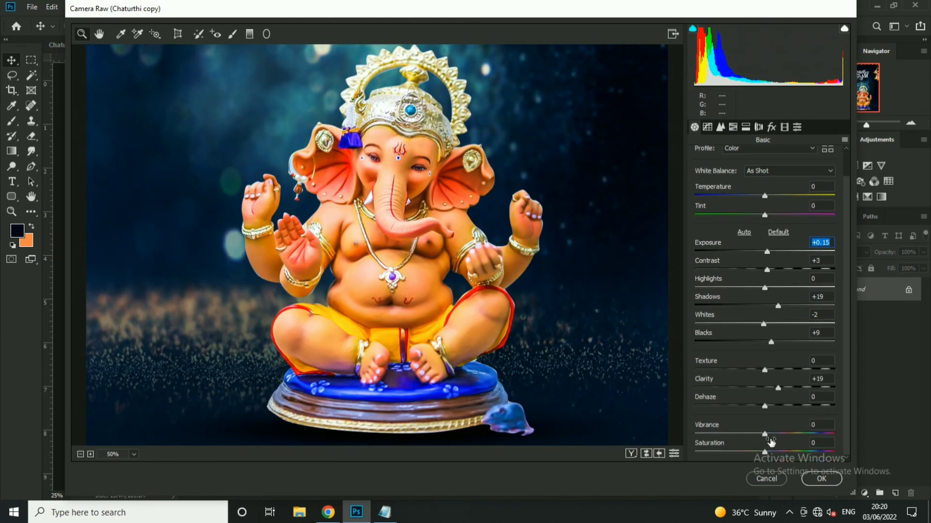
left_click(720, 127)
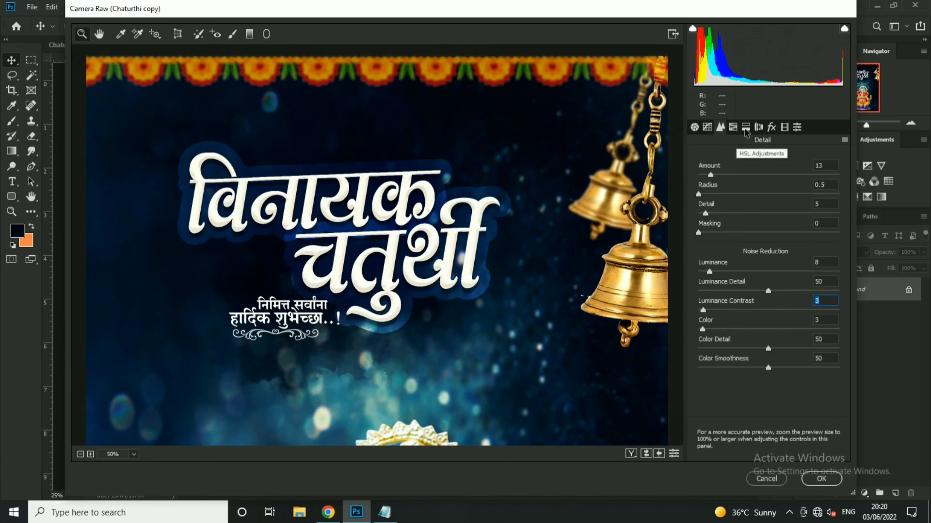
left_click(745, 128)
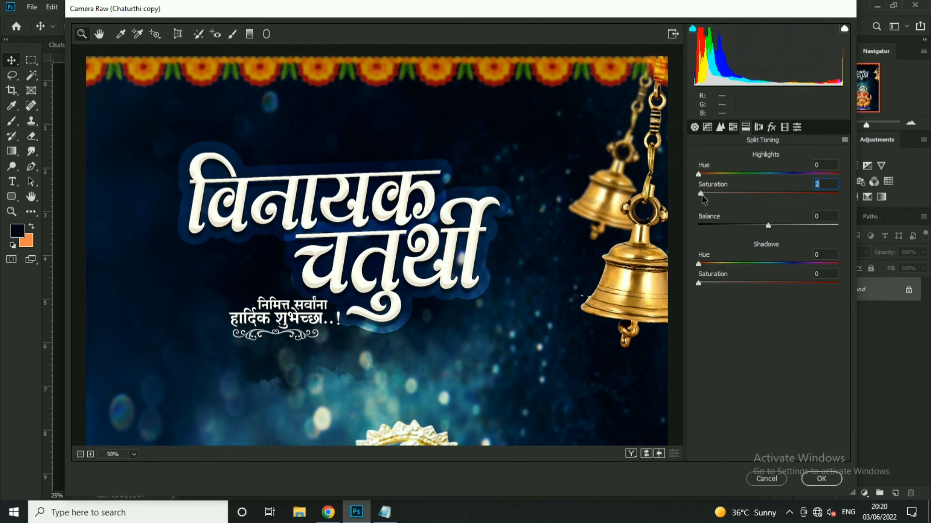
left_click(820, 478)
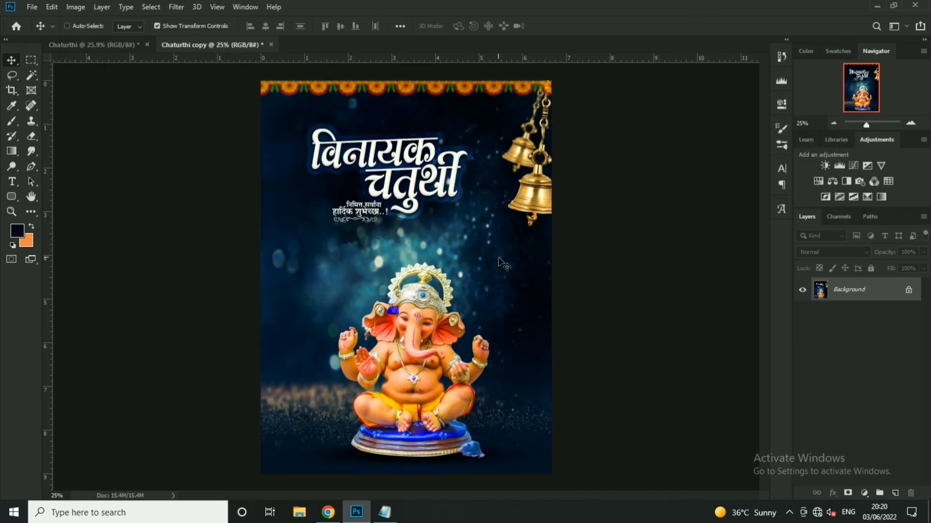